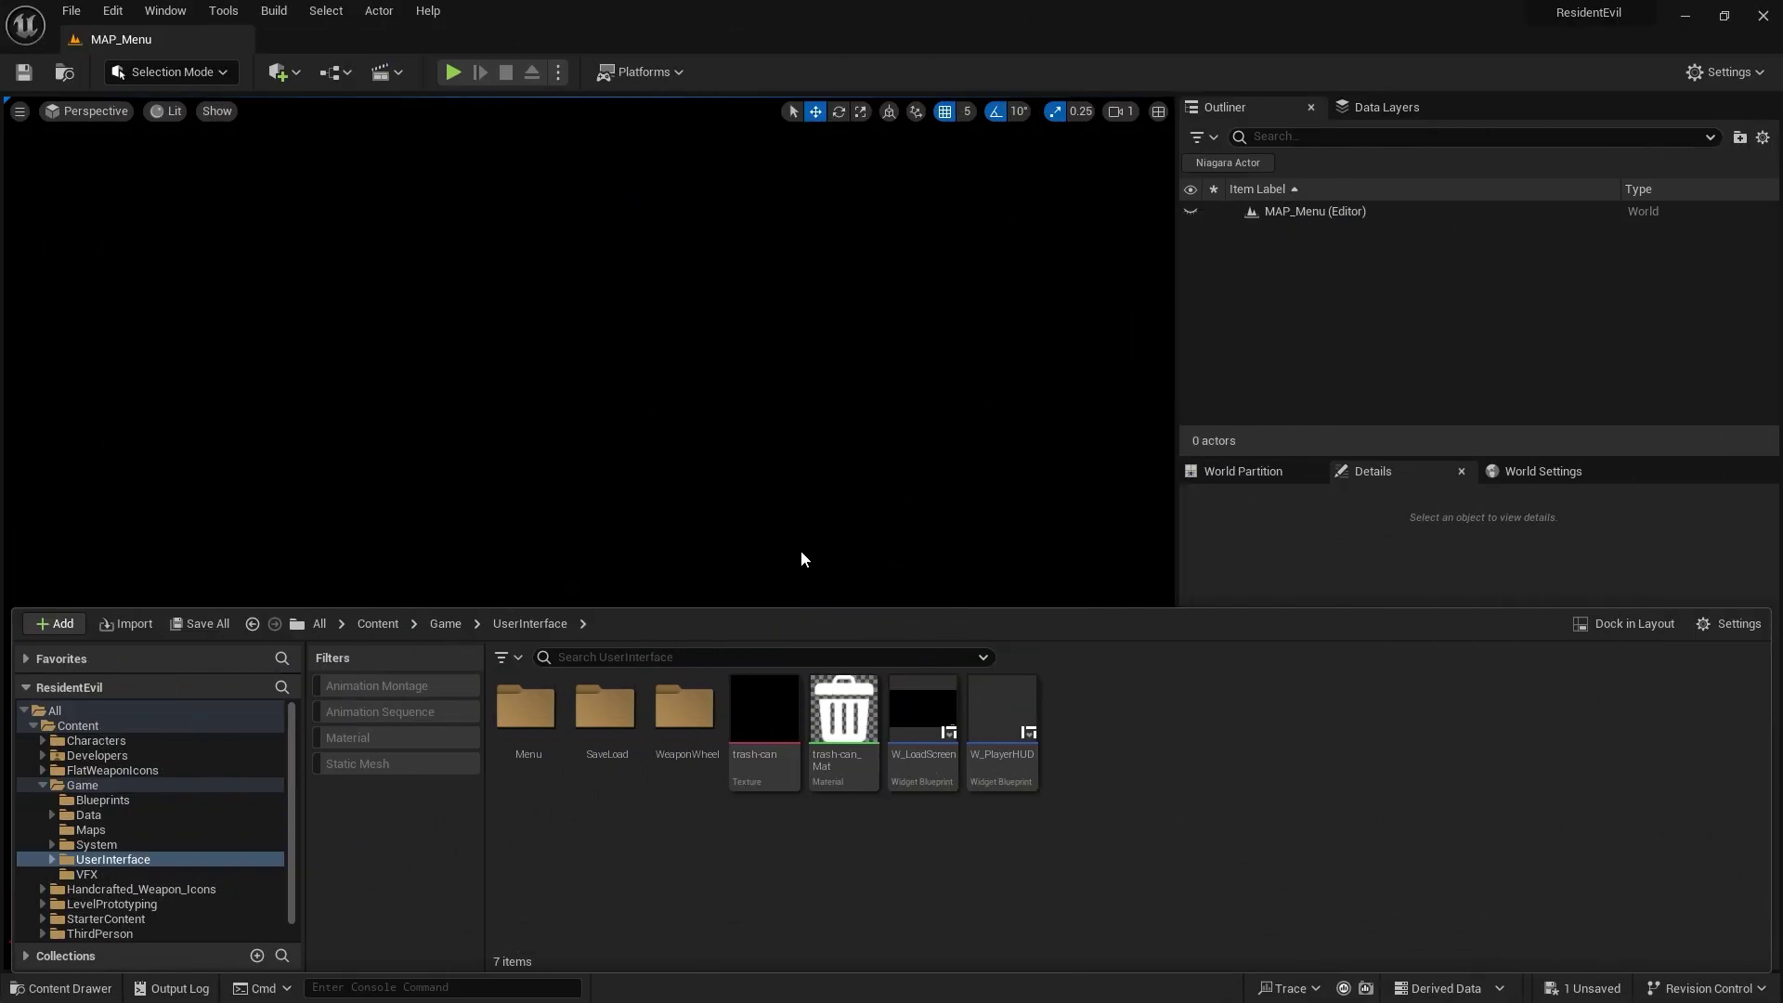
# - Open the MAP_Mansion_Lobby level from the Game/Maps folder, saving the pending BP_RoomTransition changes
pyautogui.click(435, 625)
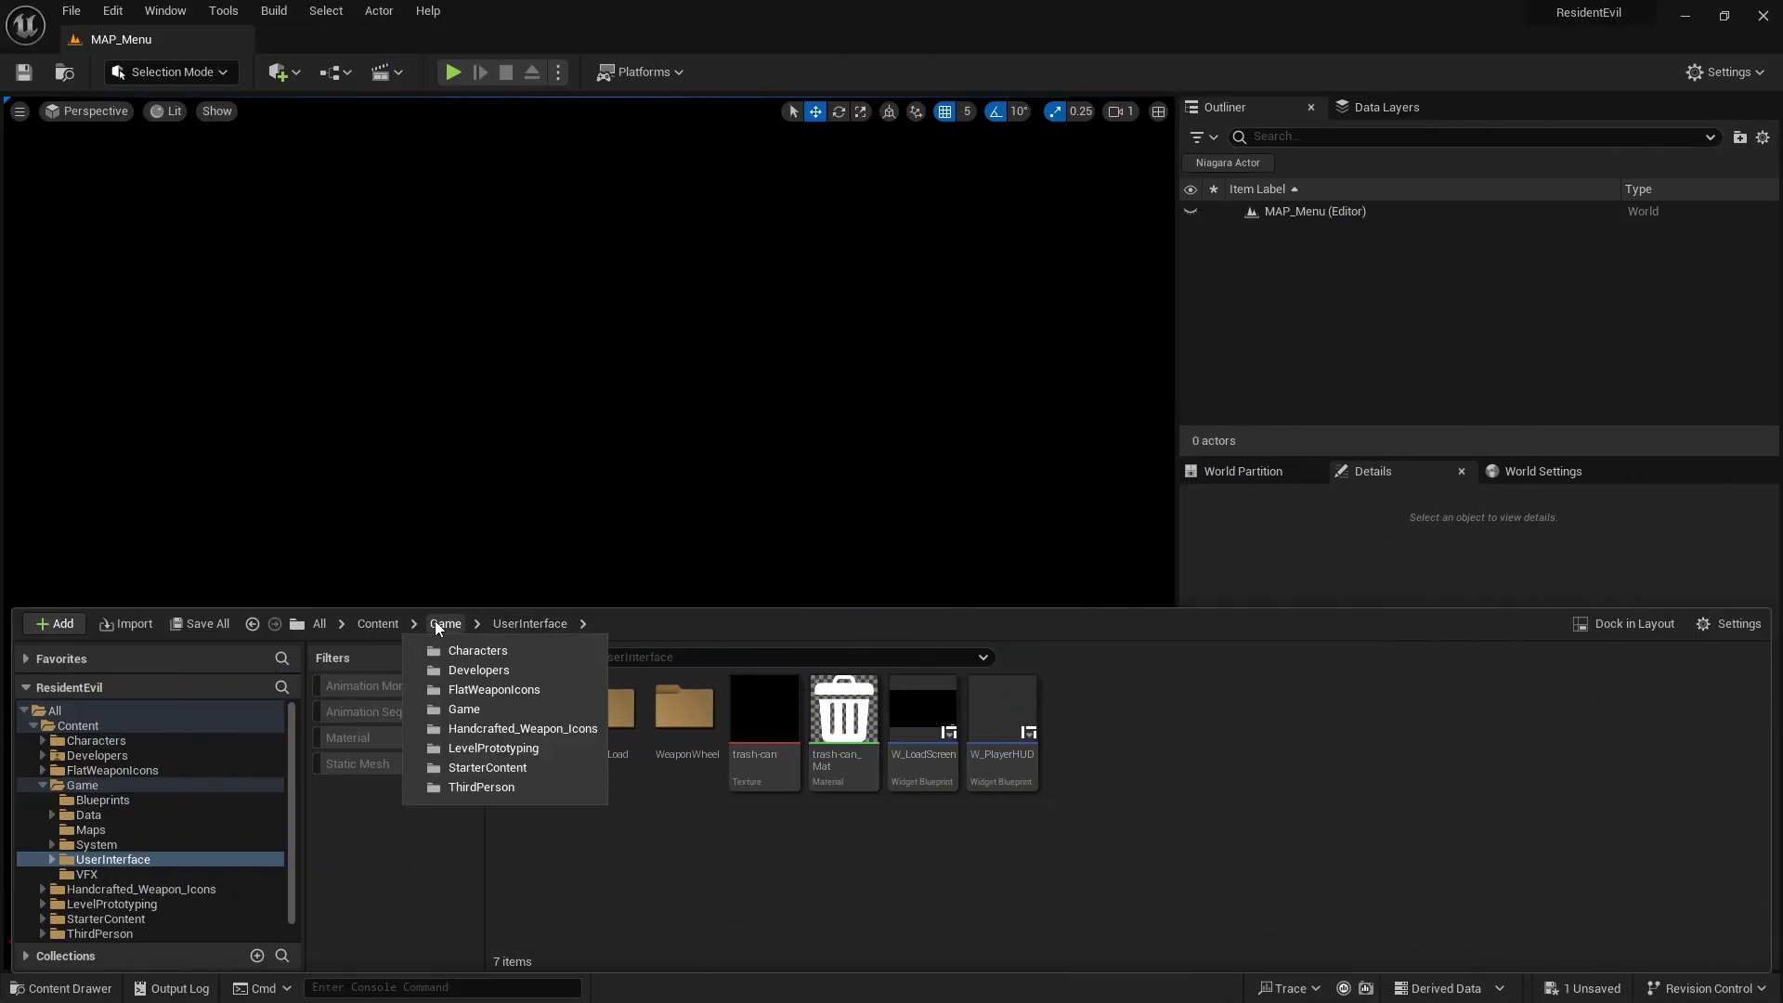
pyautogui.click(662, 716)
pyautogui.doubleClick(662, 716)
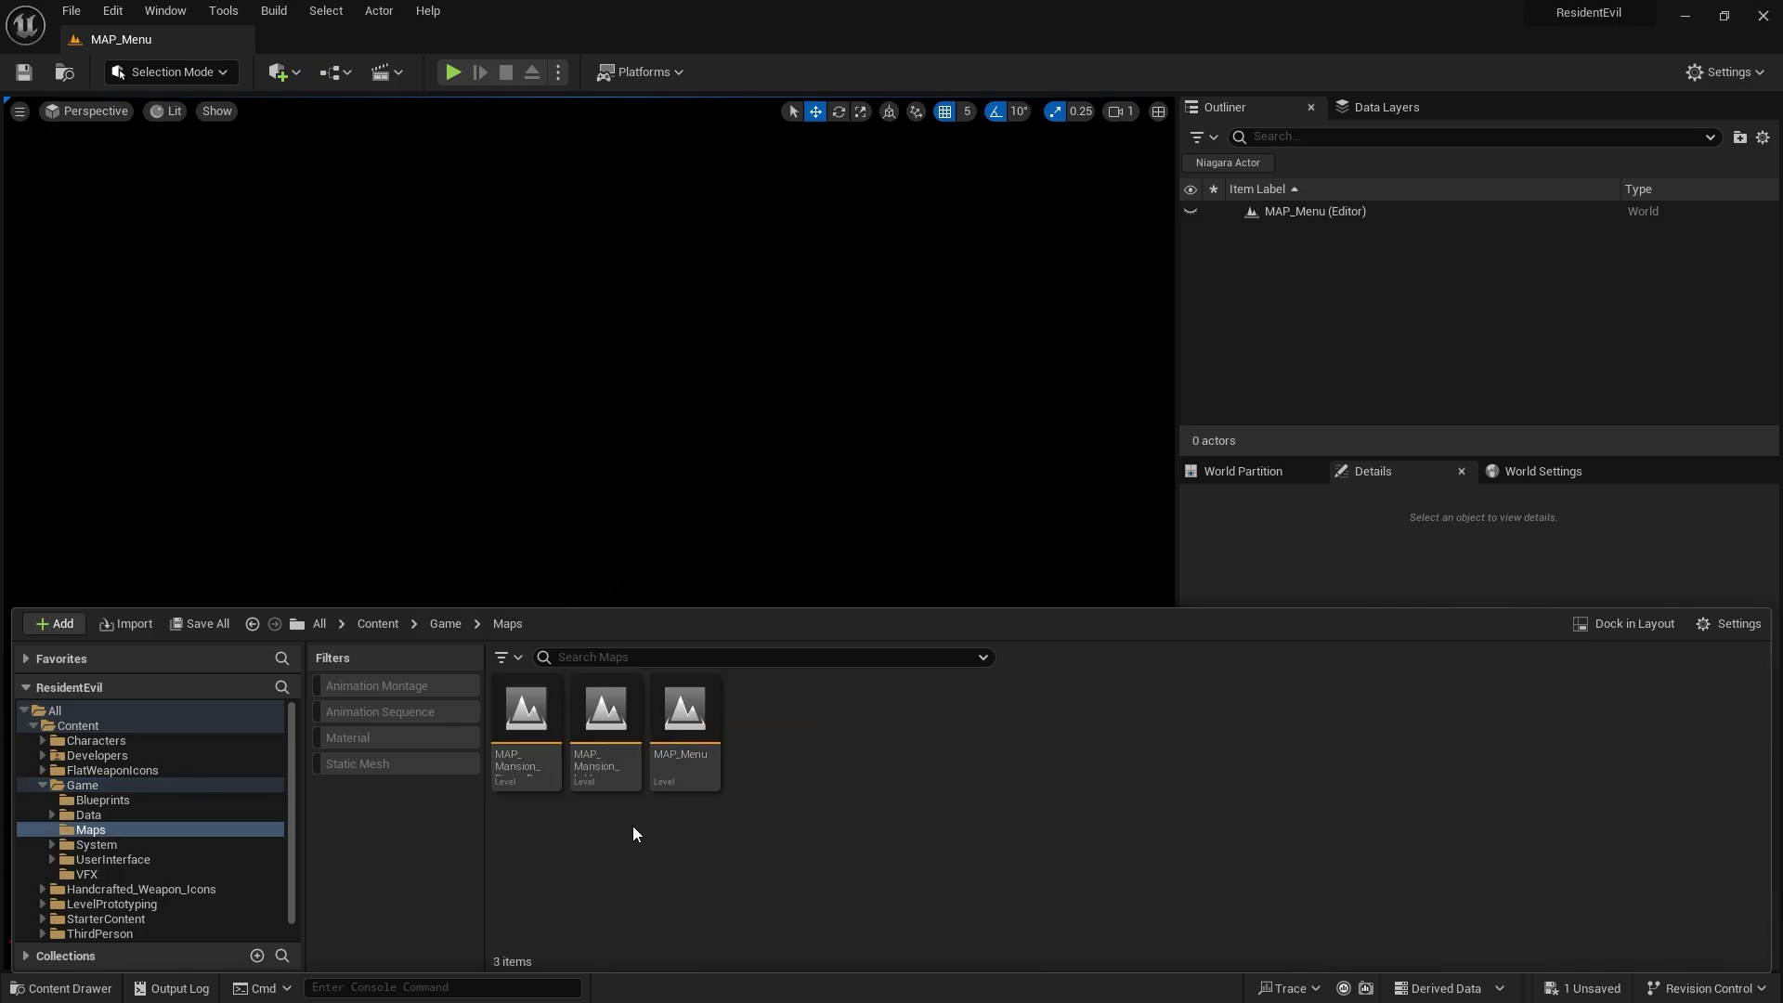
pyautogui.click(602, 722)
pyautogui.doubleClick(602, 723)
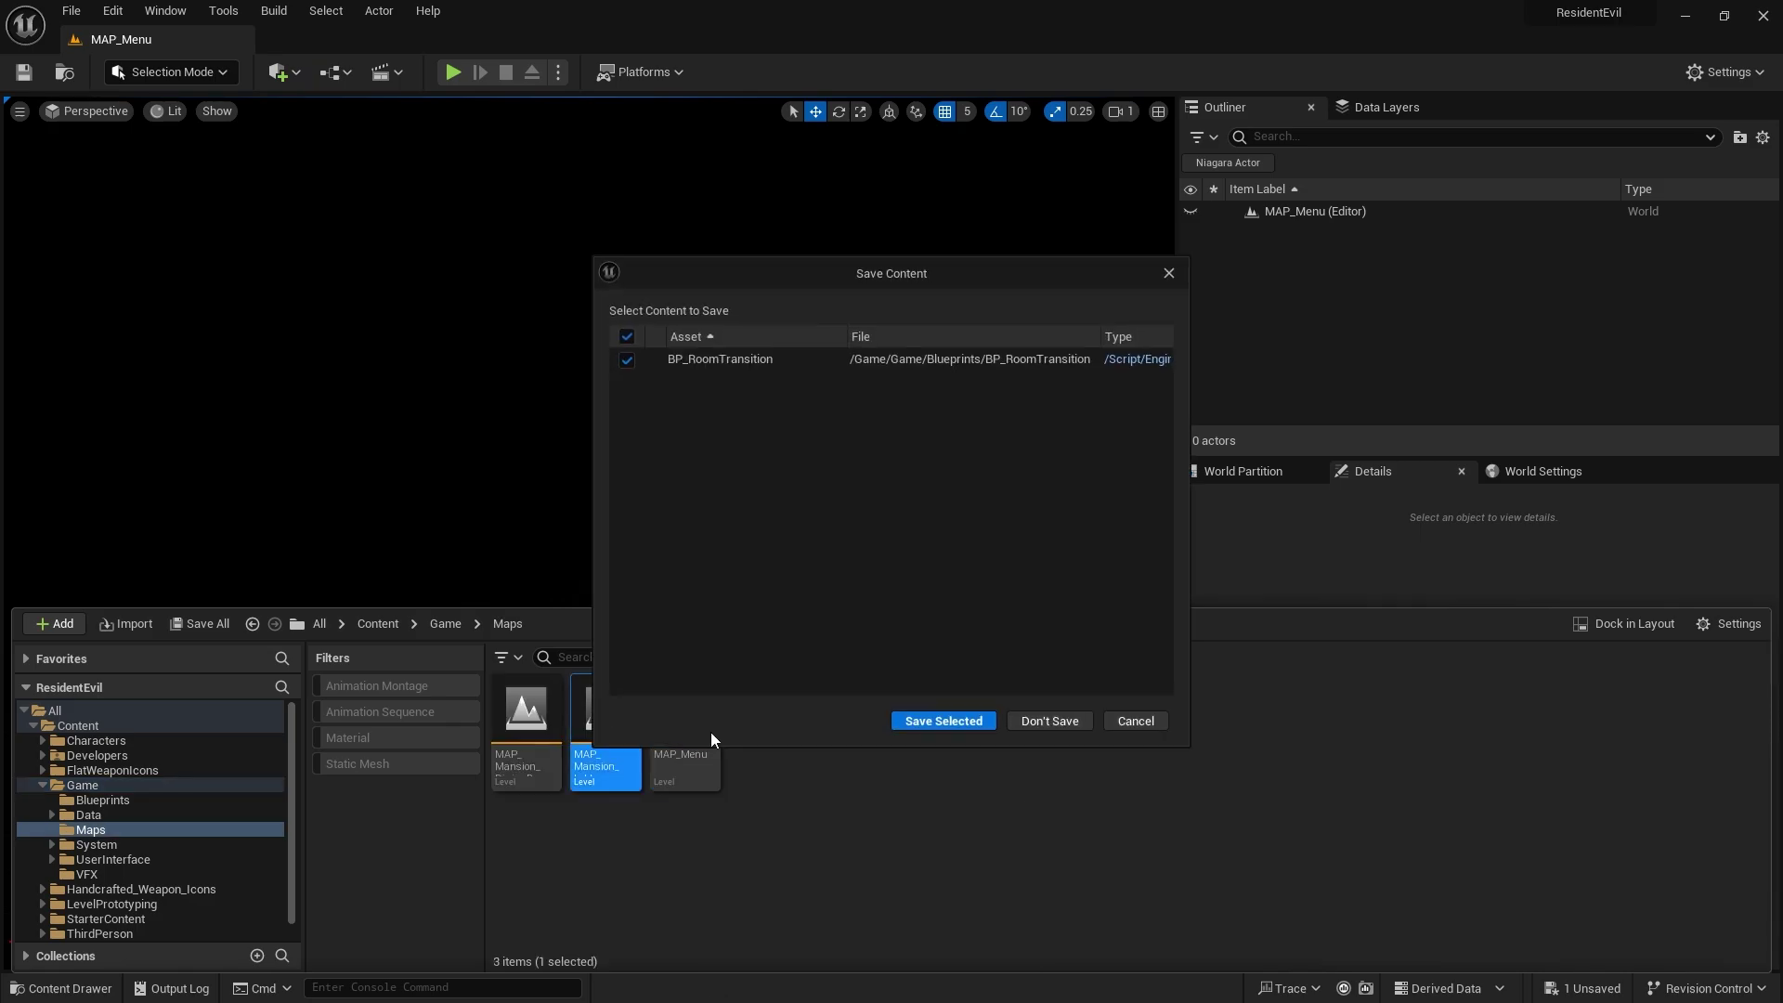
pyautogui.click(942, 722)
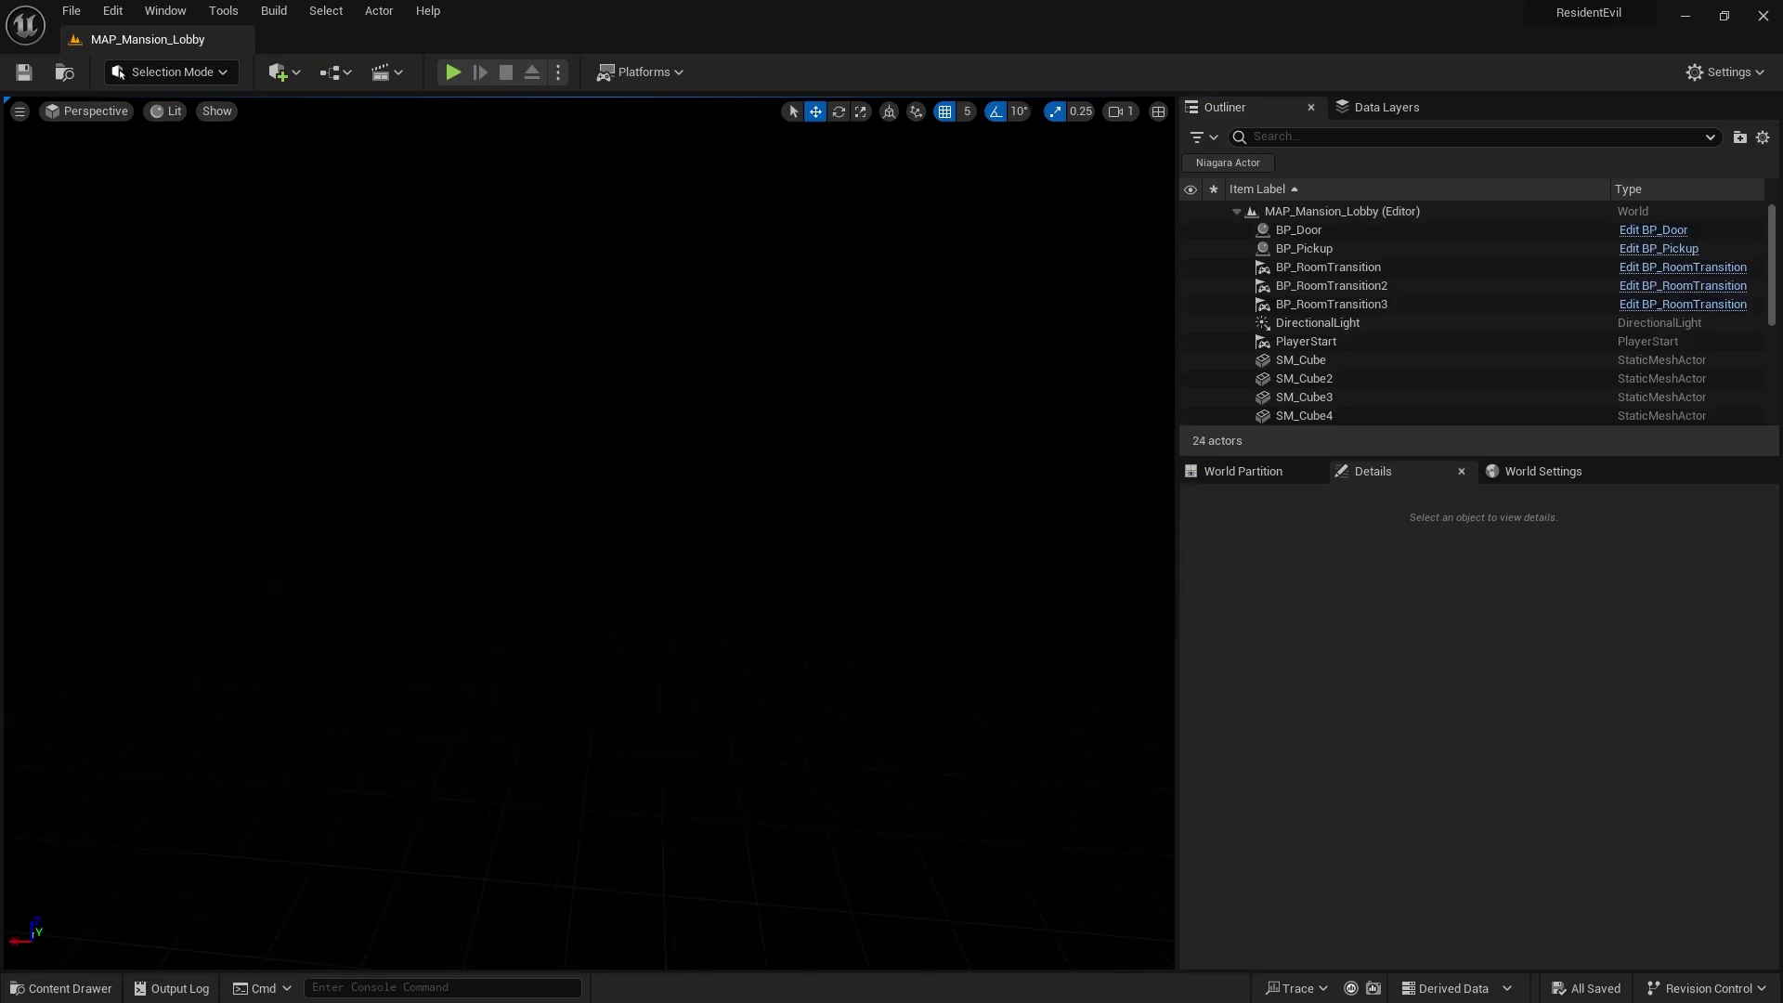
# - Browse the project content to the ThirdPerson/Blueprints folder
pyautogui.press('w')
pyautogui.moveTo(588, 533); pyautogui.dragTo(632, 485, button='right')
pyautogui.press('d')
pyautogui.moveTo(676, 390); pyautogui.dragTo(409, 434, button='right')
pyautogui.moveTo(709, 640)
pyautogui.mouseDown(button='right')
pyautogui.moveTo(682, 620)
pyautogui.moveTo(919, 611)
pyautogui.moveTo(704, 617)
pyautogui.mouseUp(button='right')
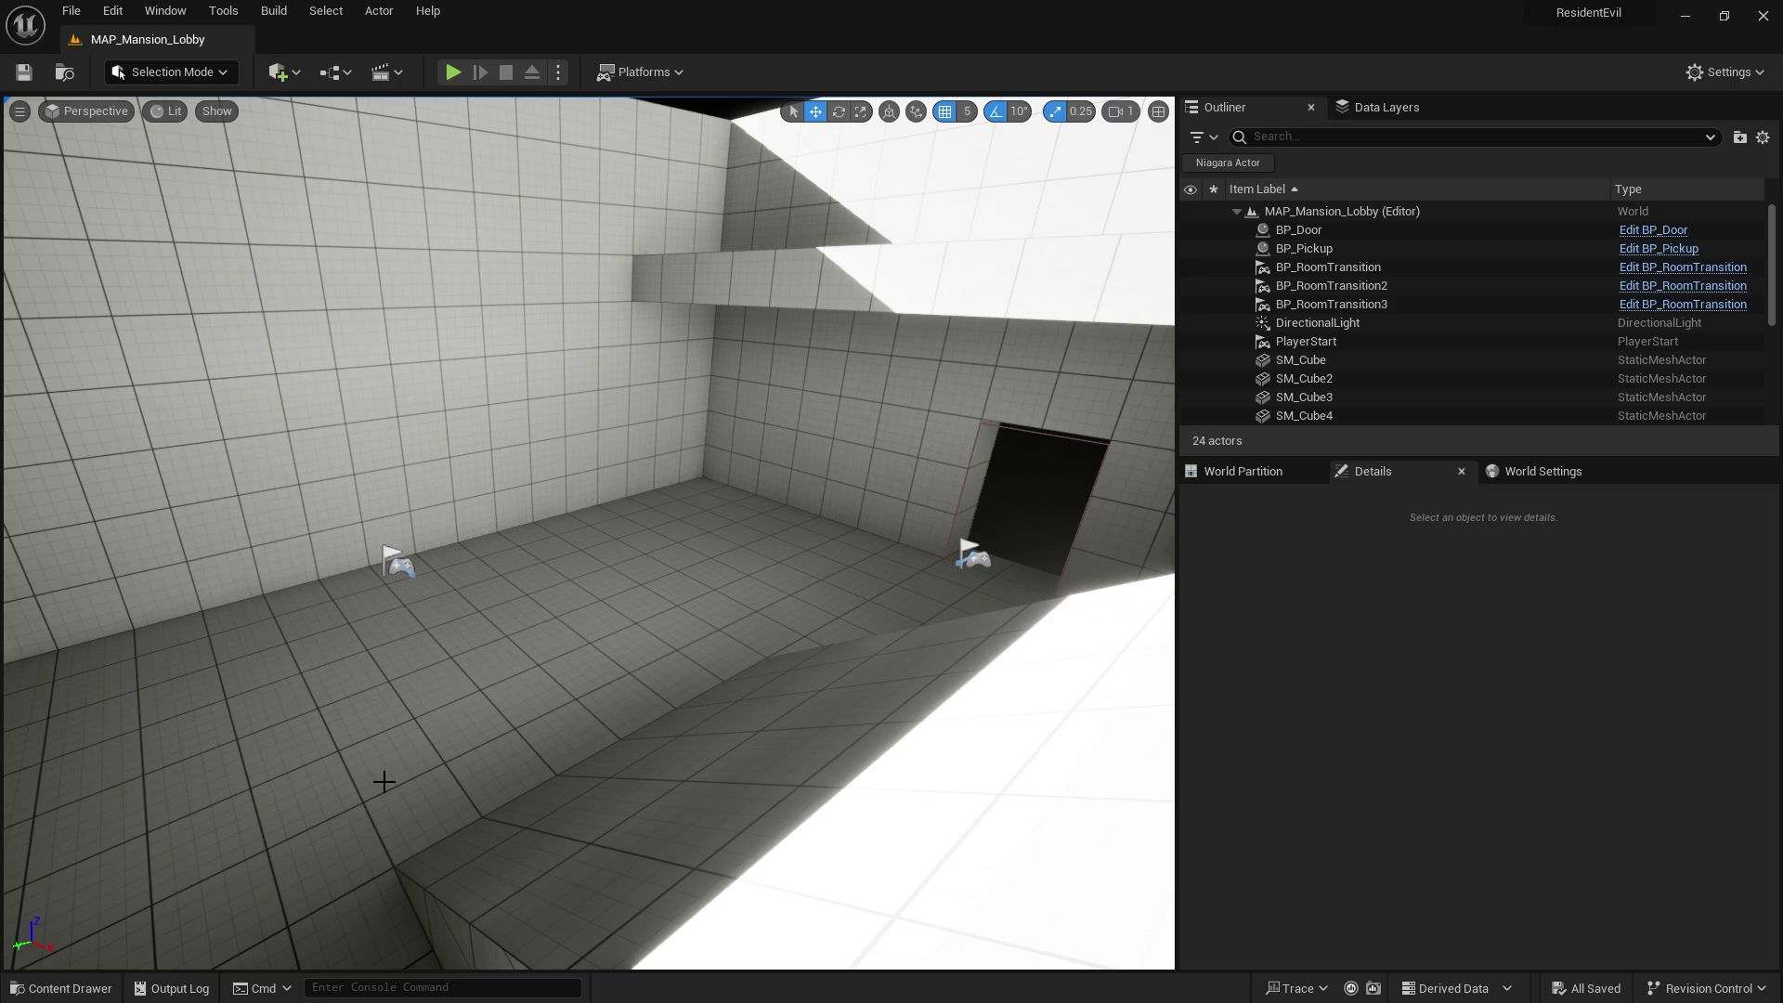
pyautogui.click(100, 990)
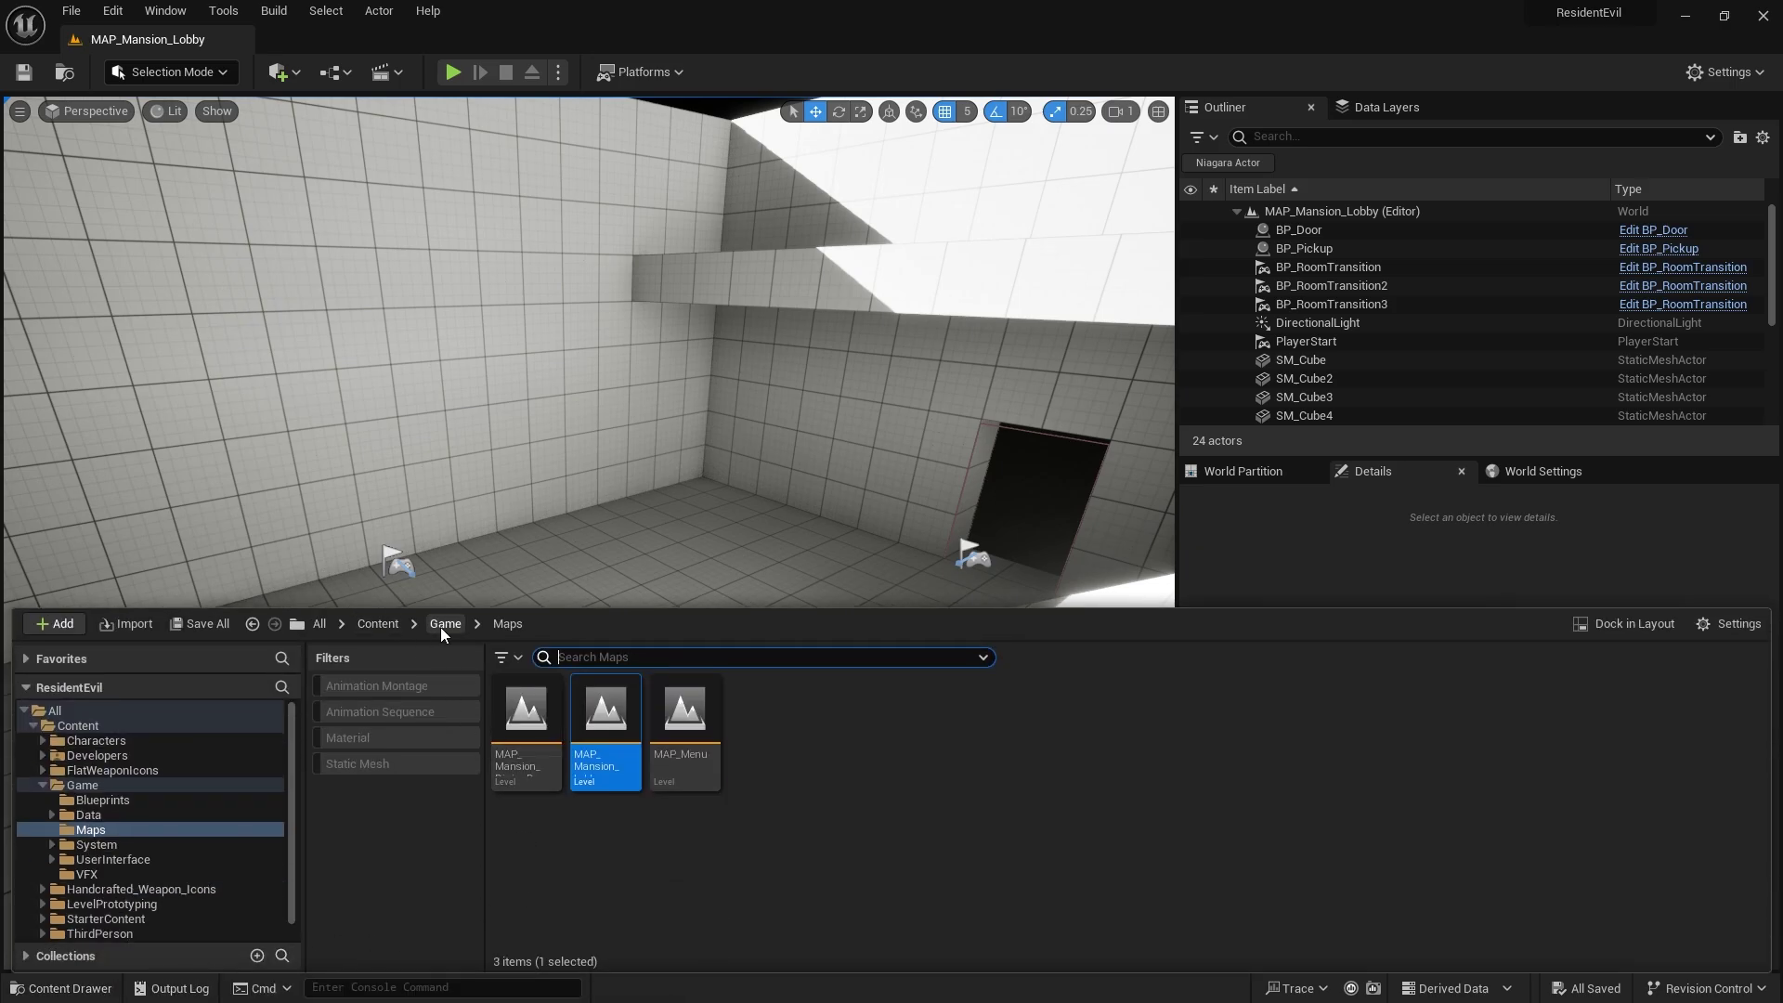
pyautogui.click(442, 625)
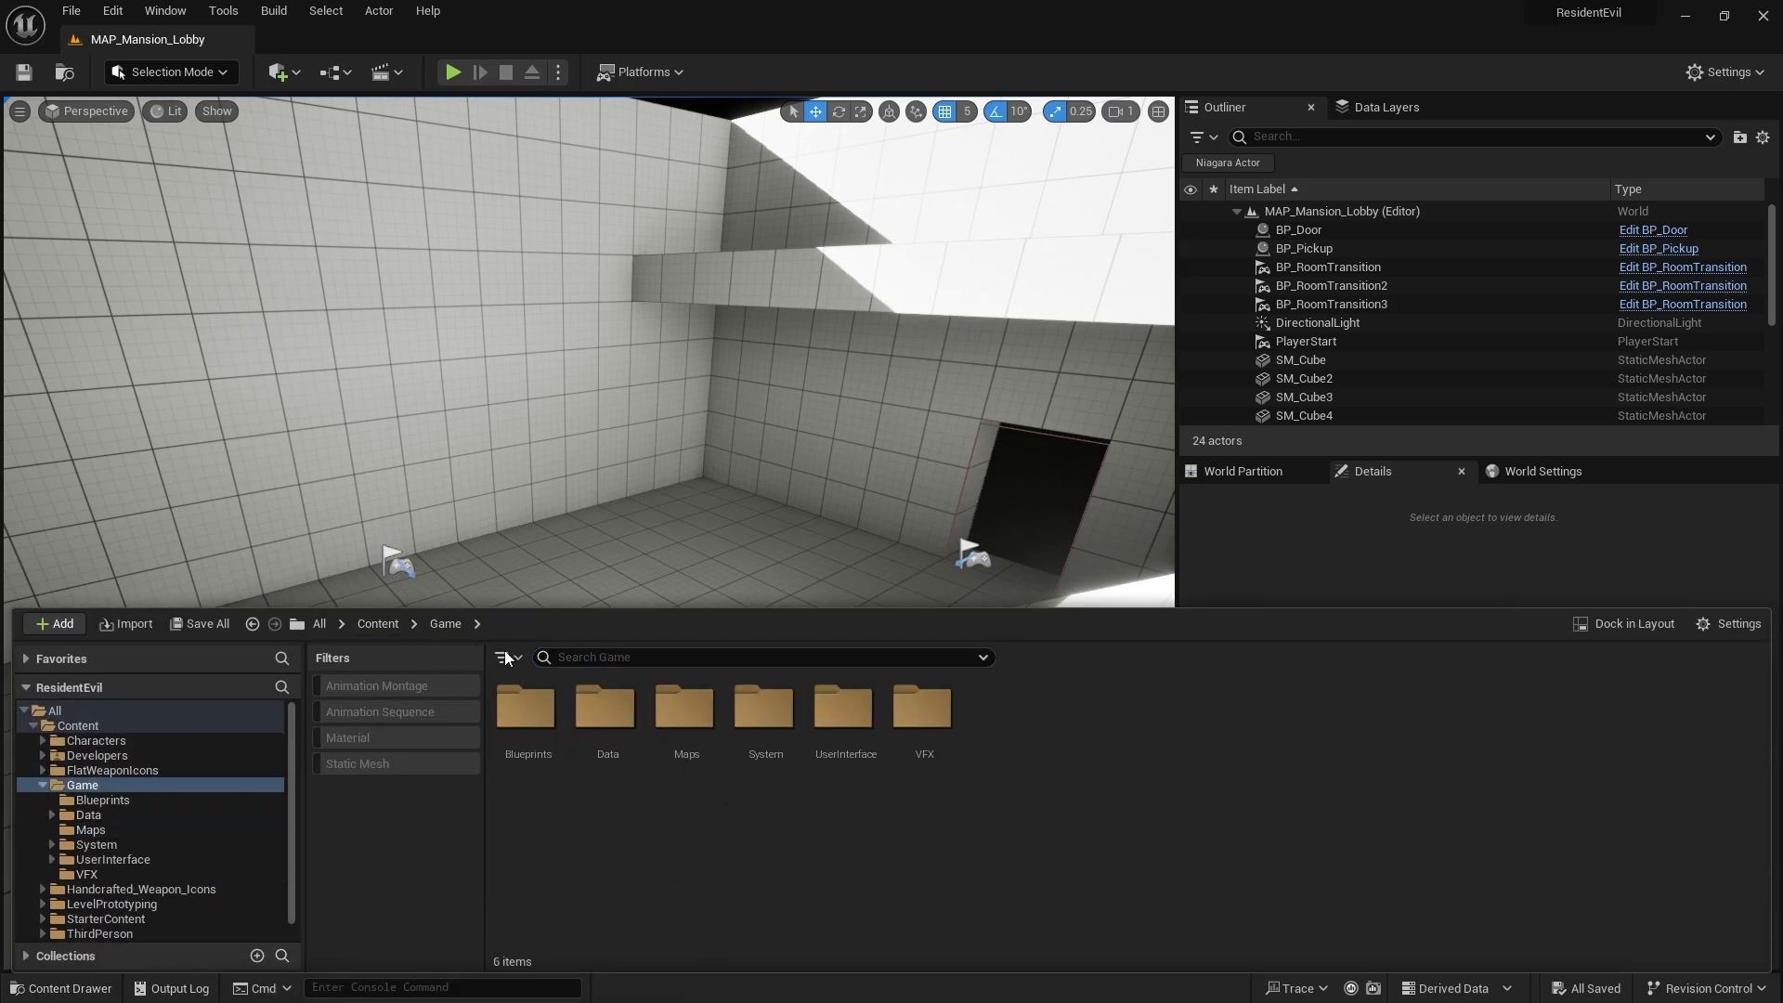
pyautogui.doubleClick(520, 719)
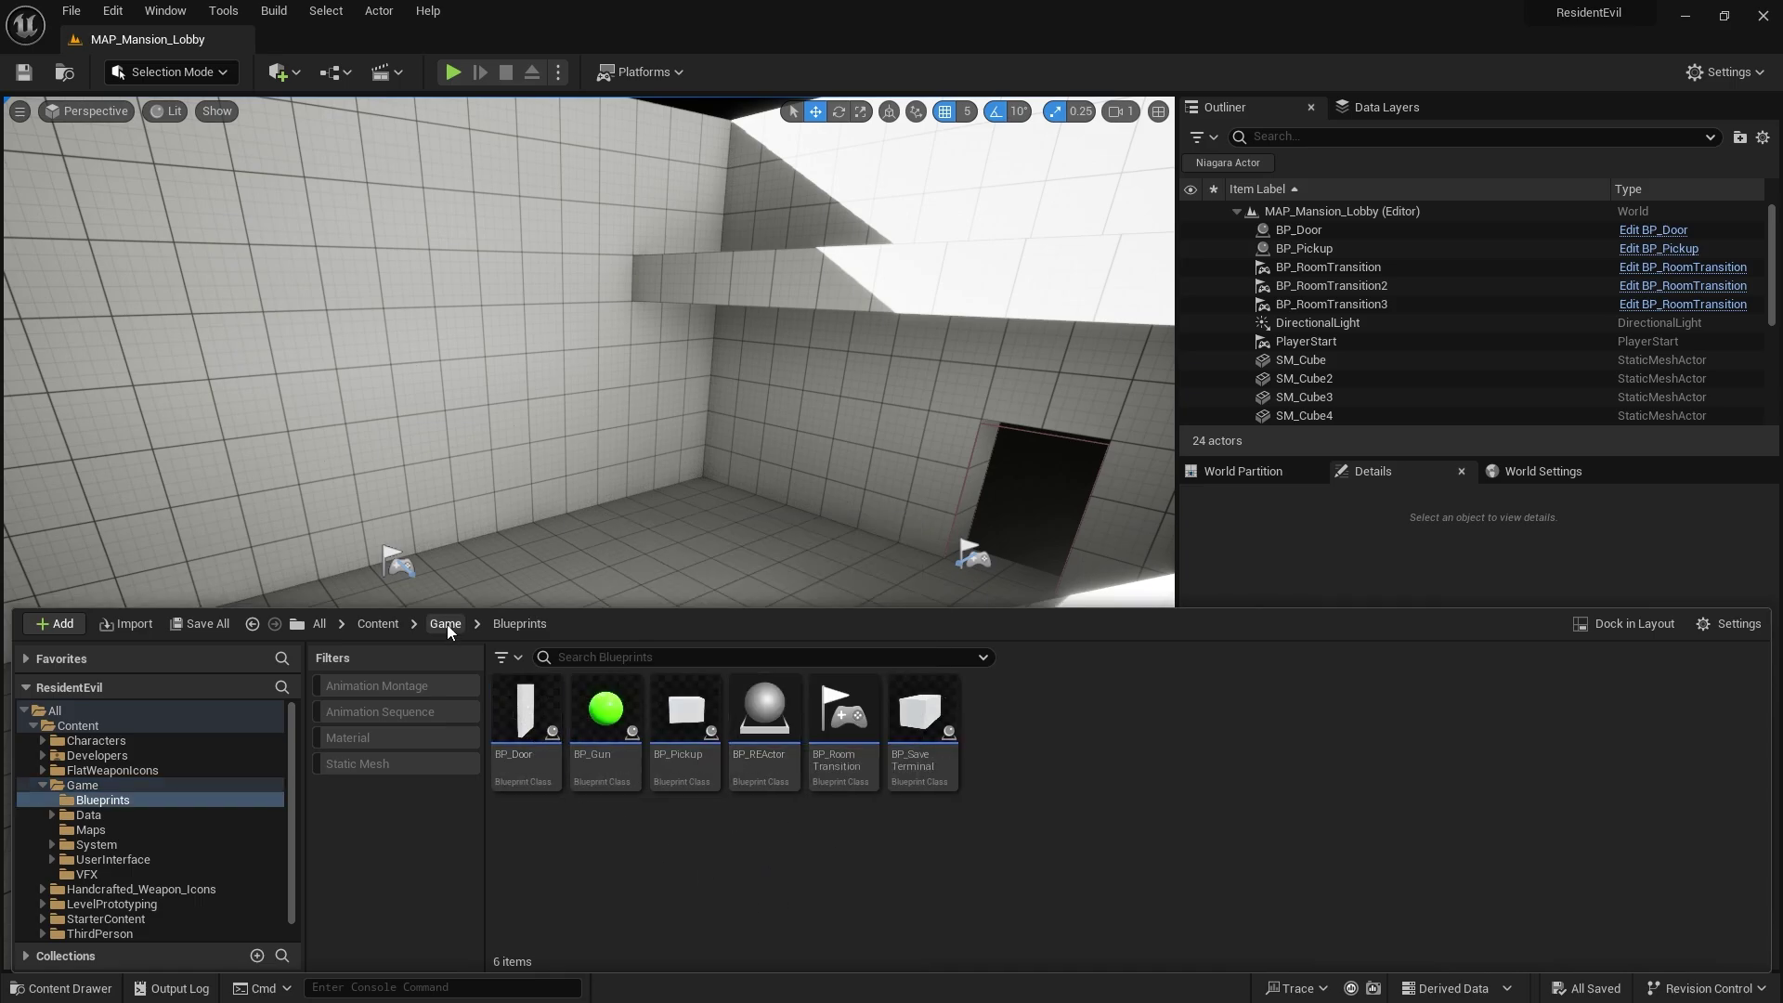
pyautogui.click(446, 623)
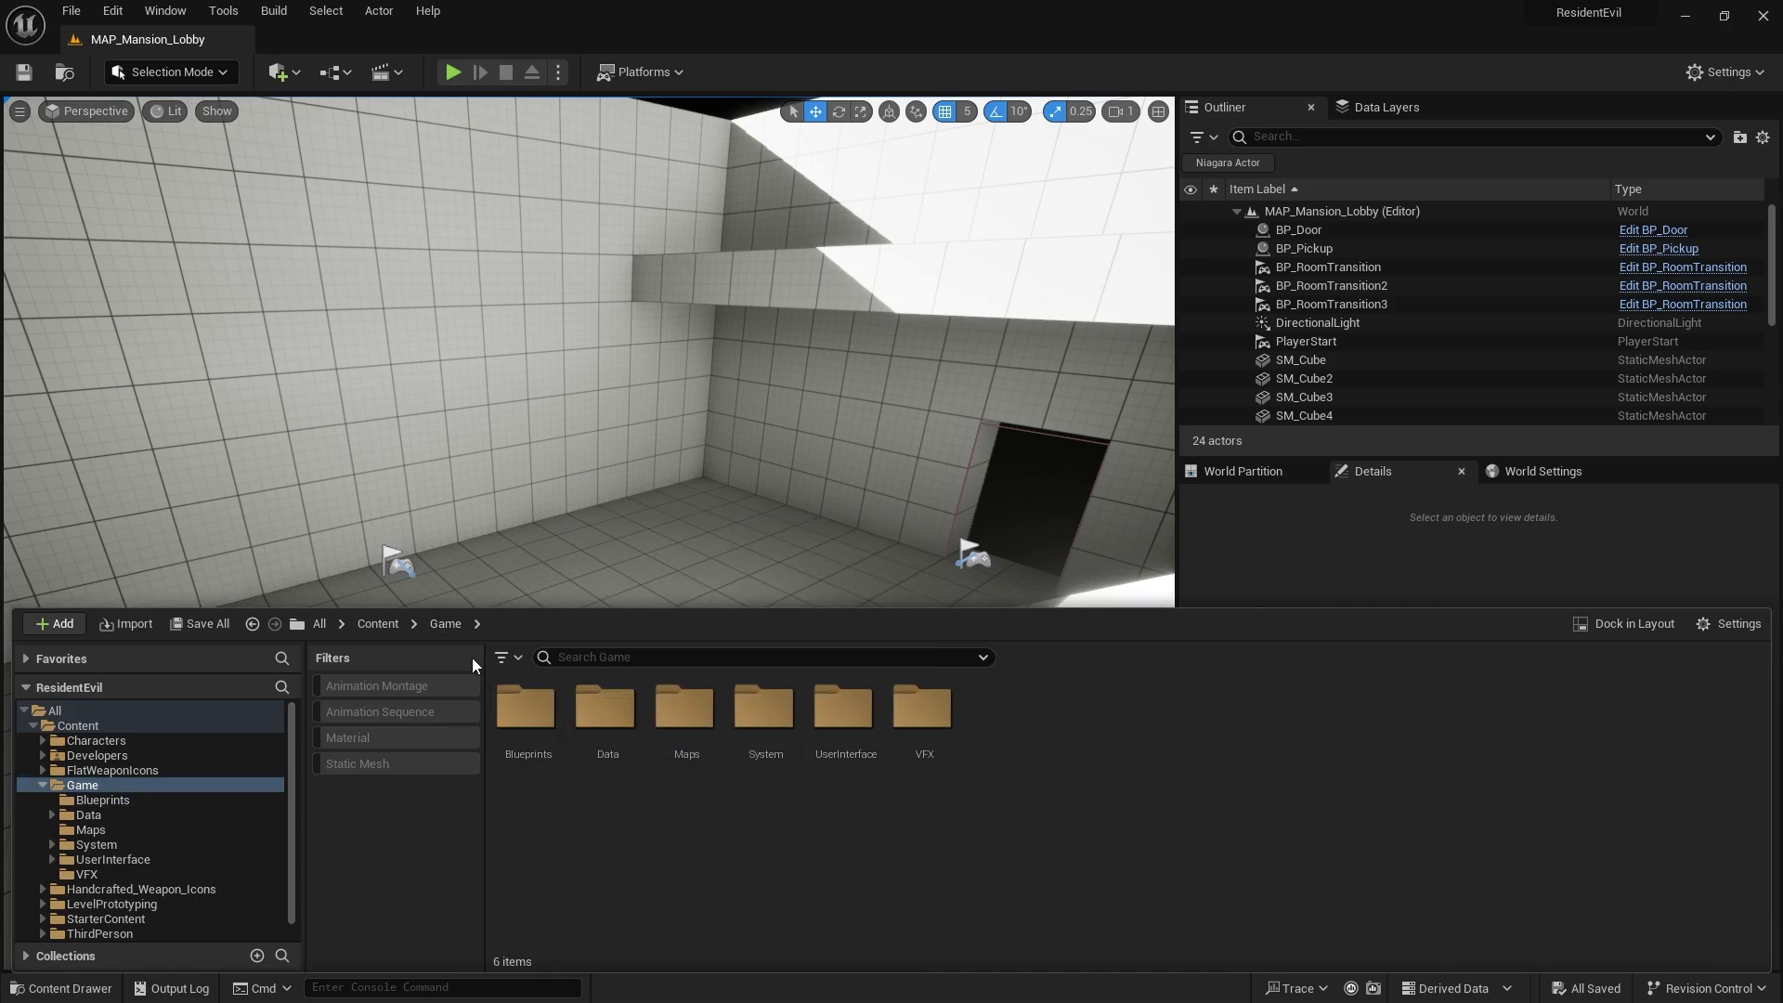
pyautogui.click(399, 624)
pyautogui.doubleClick(1083, 711)
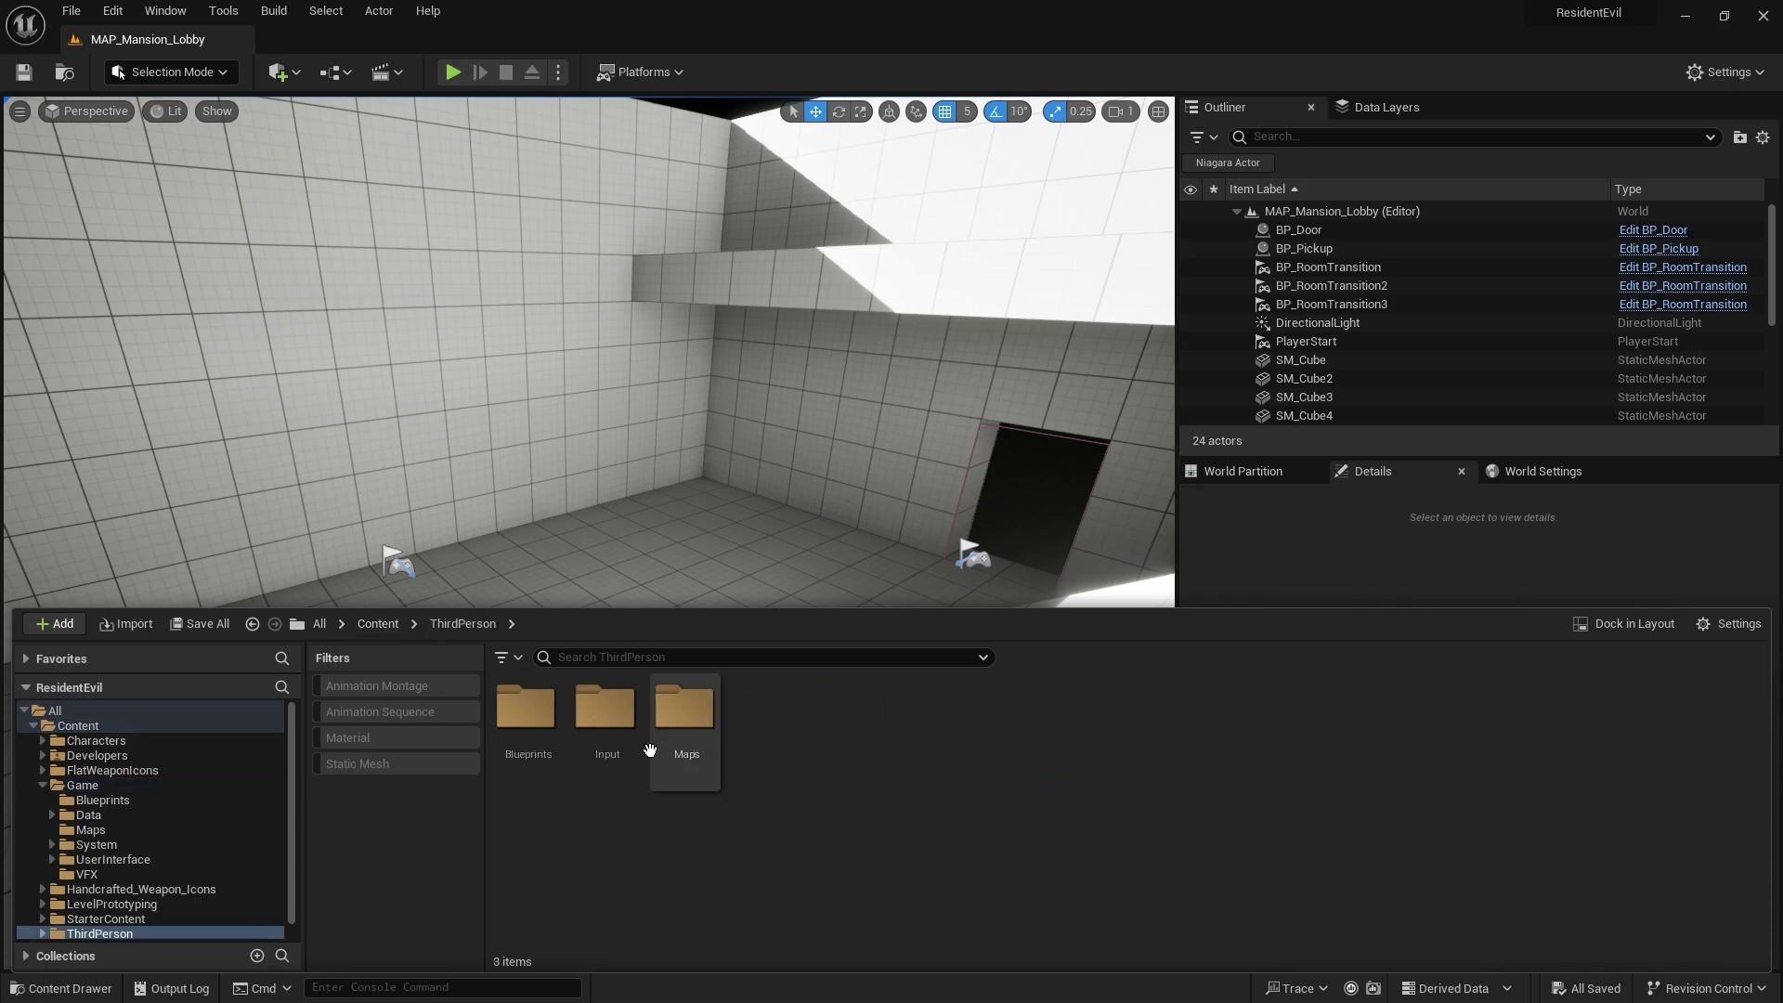
pyautogui.click(547, 704)
pyautogui.doubleClick(547, 705)
# - Place a BP_ThirdPersonCharacter in the lobby beside the room-transition marker near the wall
pyautogui.moveTo(522, 710); pyautogui.dragTo(483, 574)
pyautogui.moveTo(557, 591); pyautogui.dragTo(520, 562, button='right')
pyautogui.press('w')
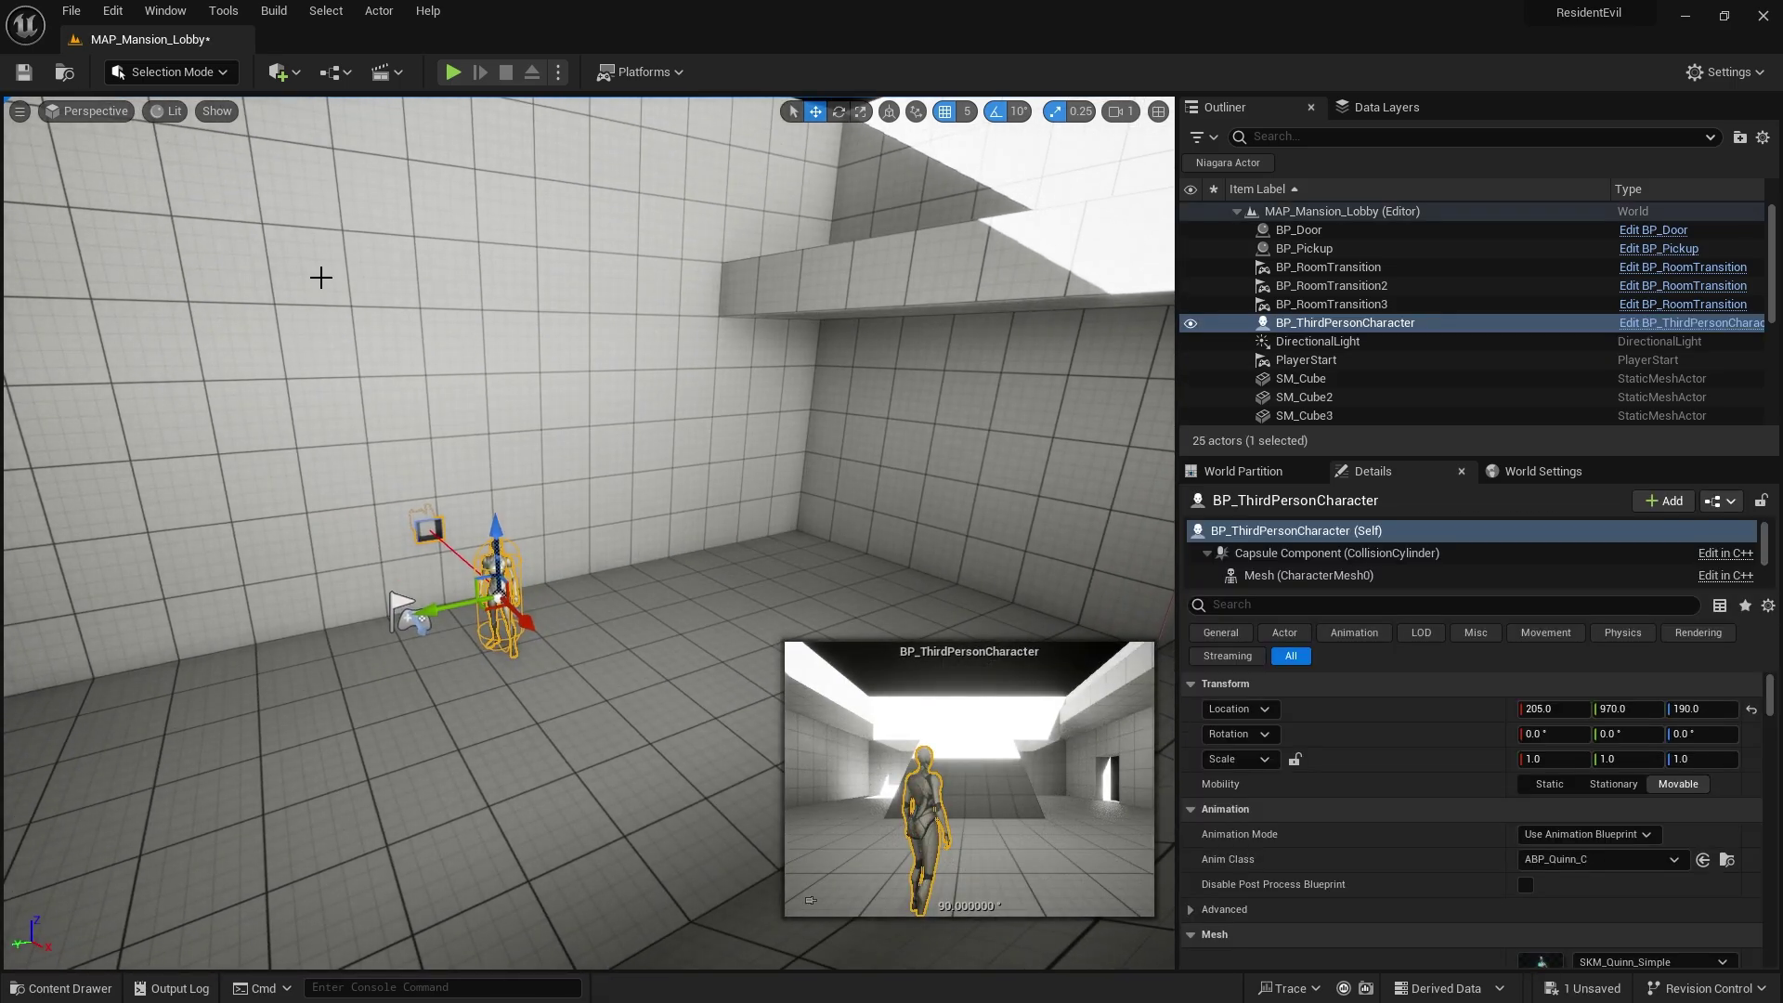
# - Add a level sequence named LS_Lobby_Intro and save it in the Game/Maps folder
pyautogui.click(391, 76)
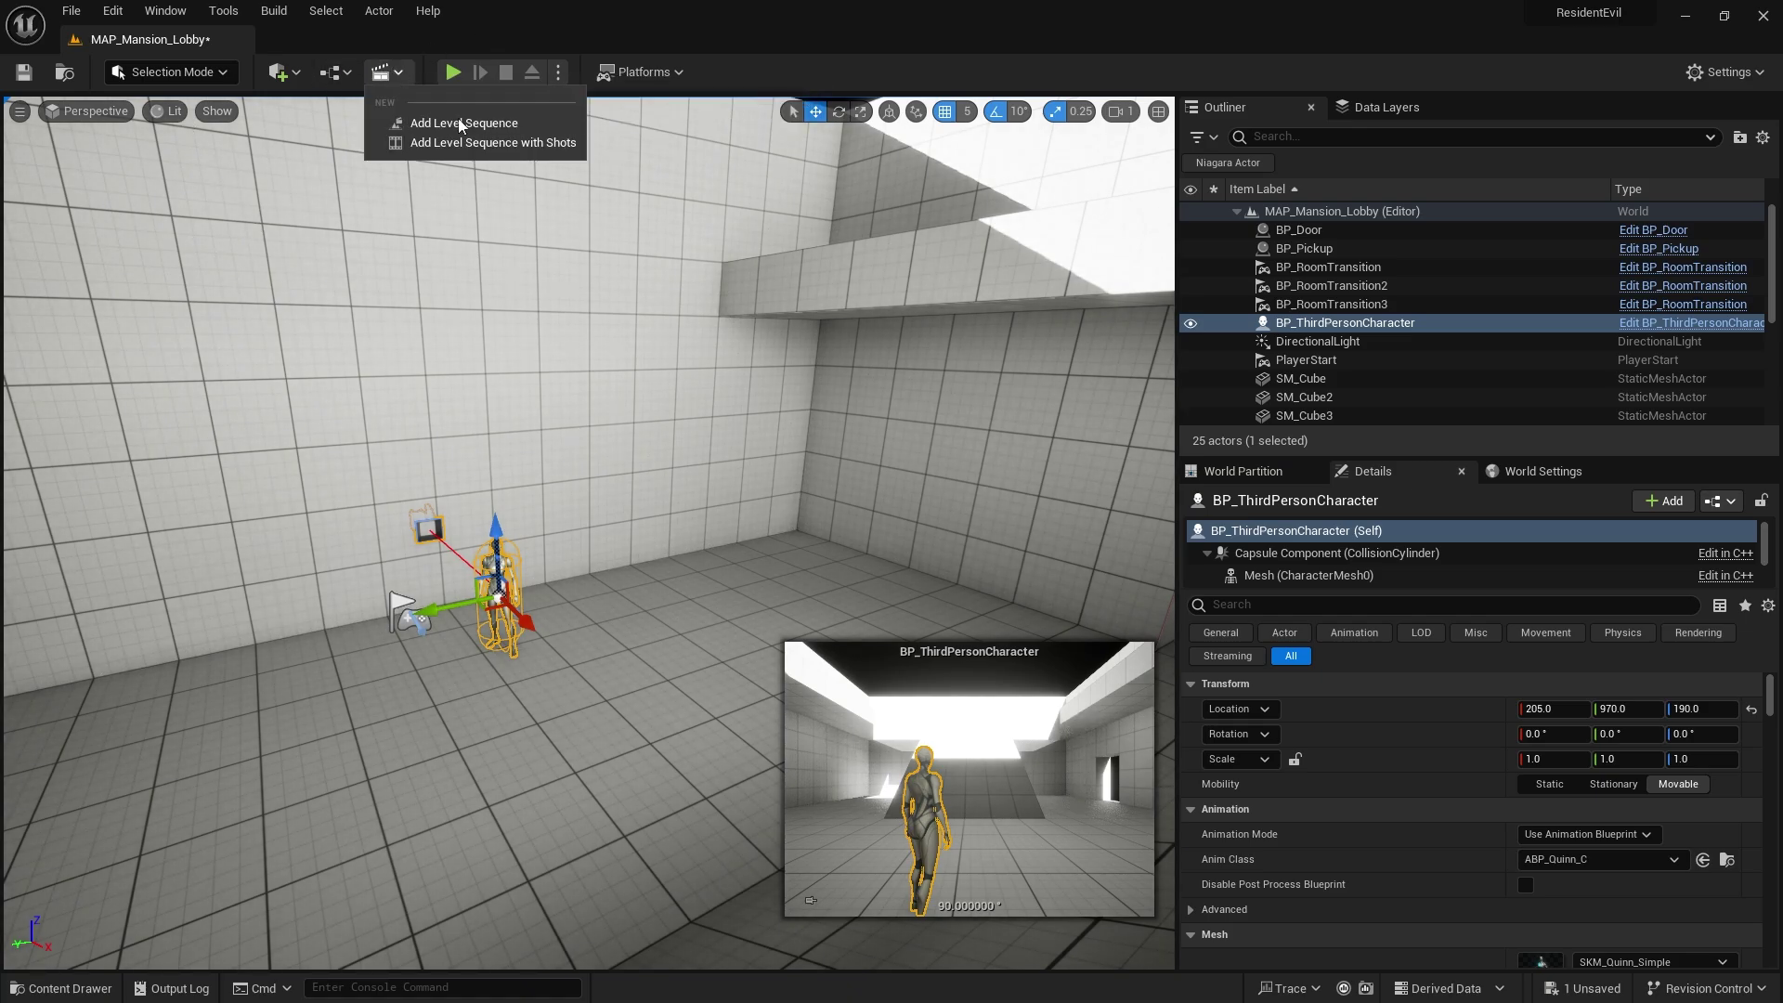
pyautogui.click(446, 120)
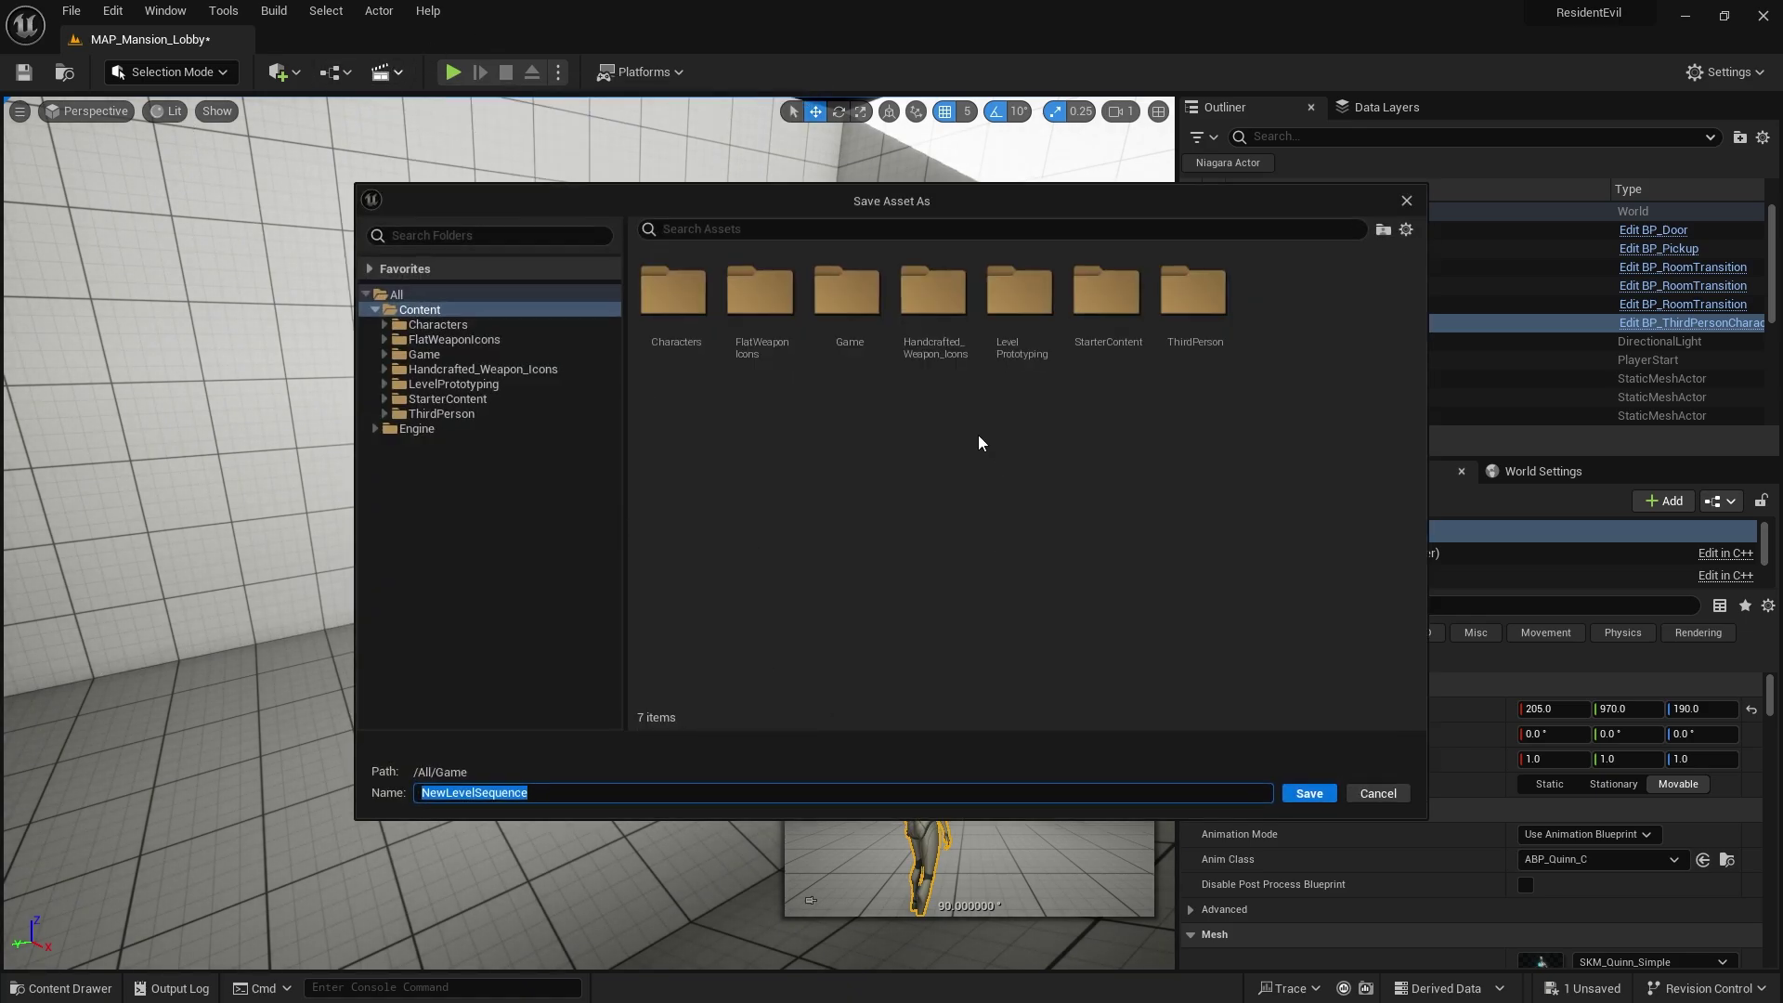
pyautogui.doubleClick(839, 306)
pyautogui.doubleClick(839, 288)
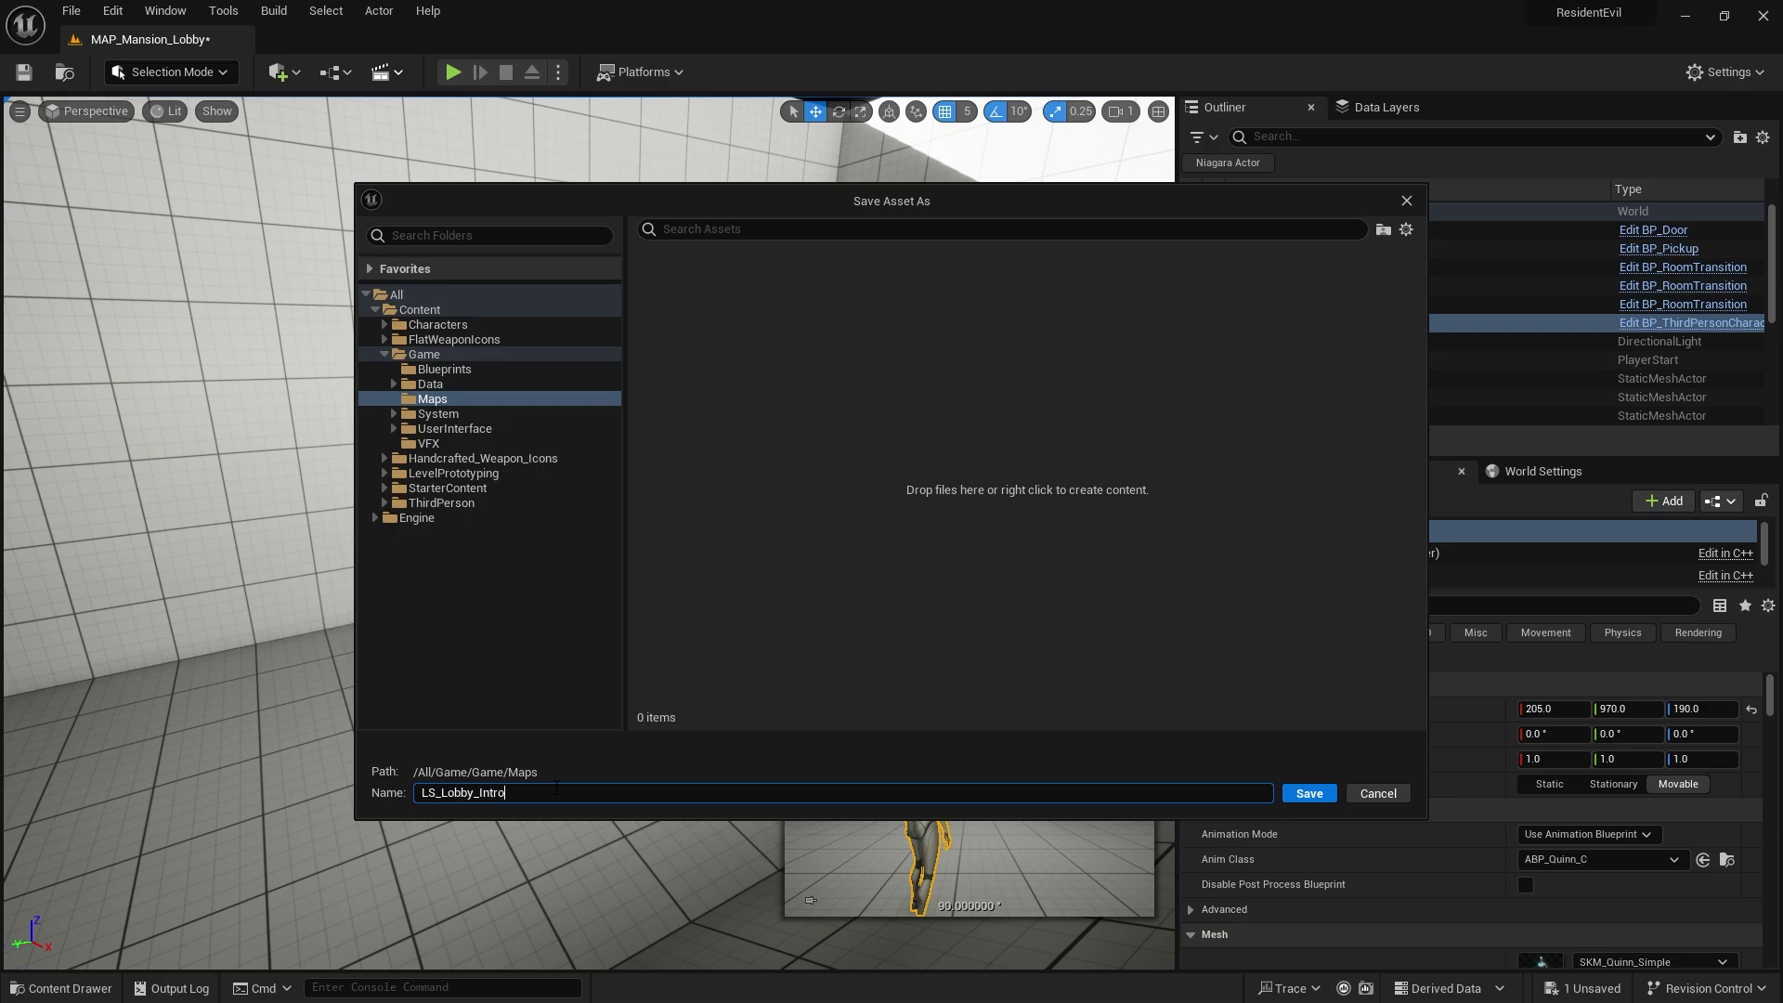
pyautogui.click(1295, 795)
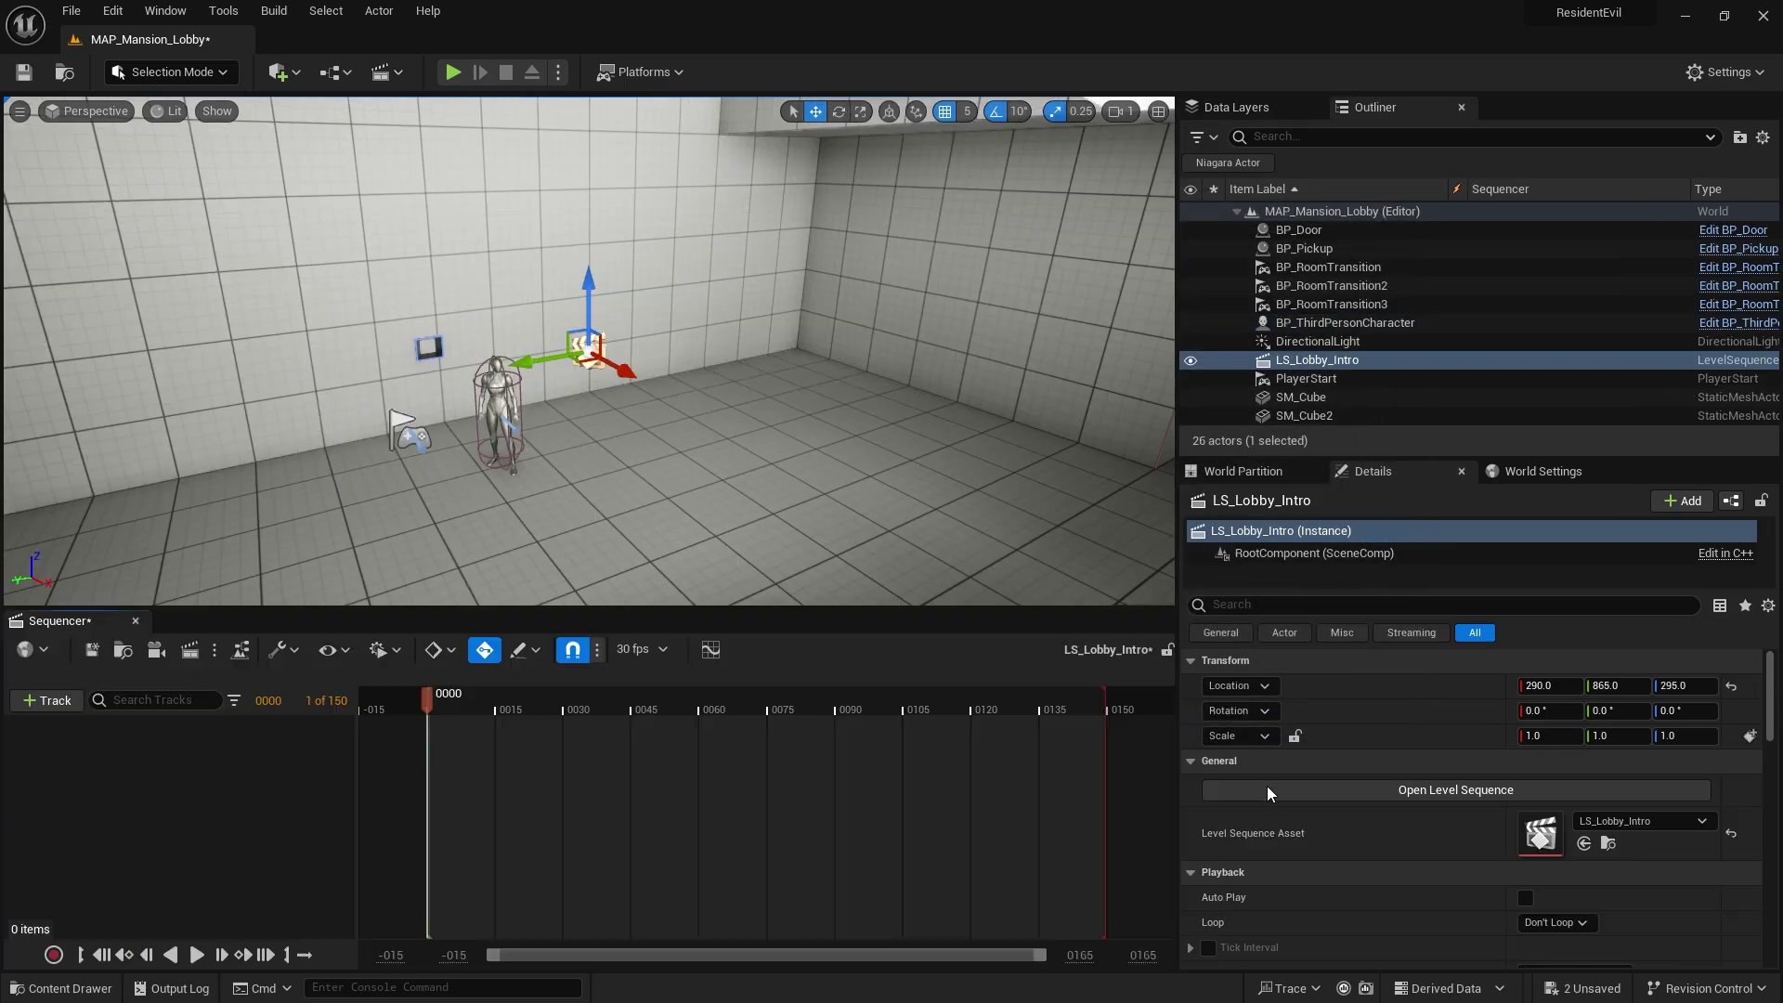
# - Add the placed BP_ThirdPersonCharacter to the LS_Lobby_Intro sequence as an actor track
pyautogui.moveTo(658, 371); pyautogui.dragTo(608, 391, button='right')
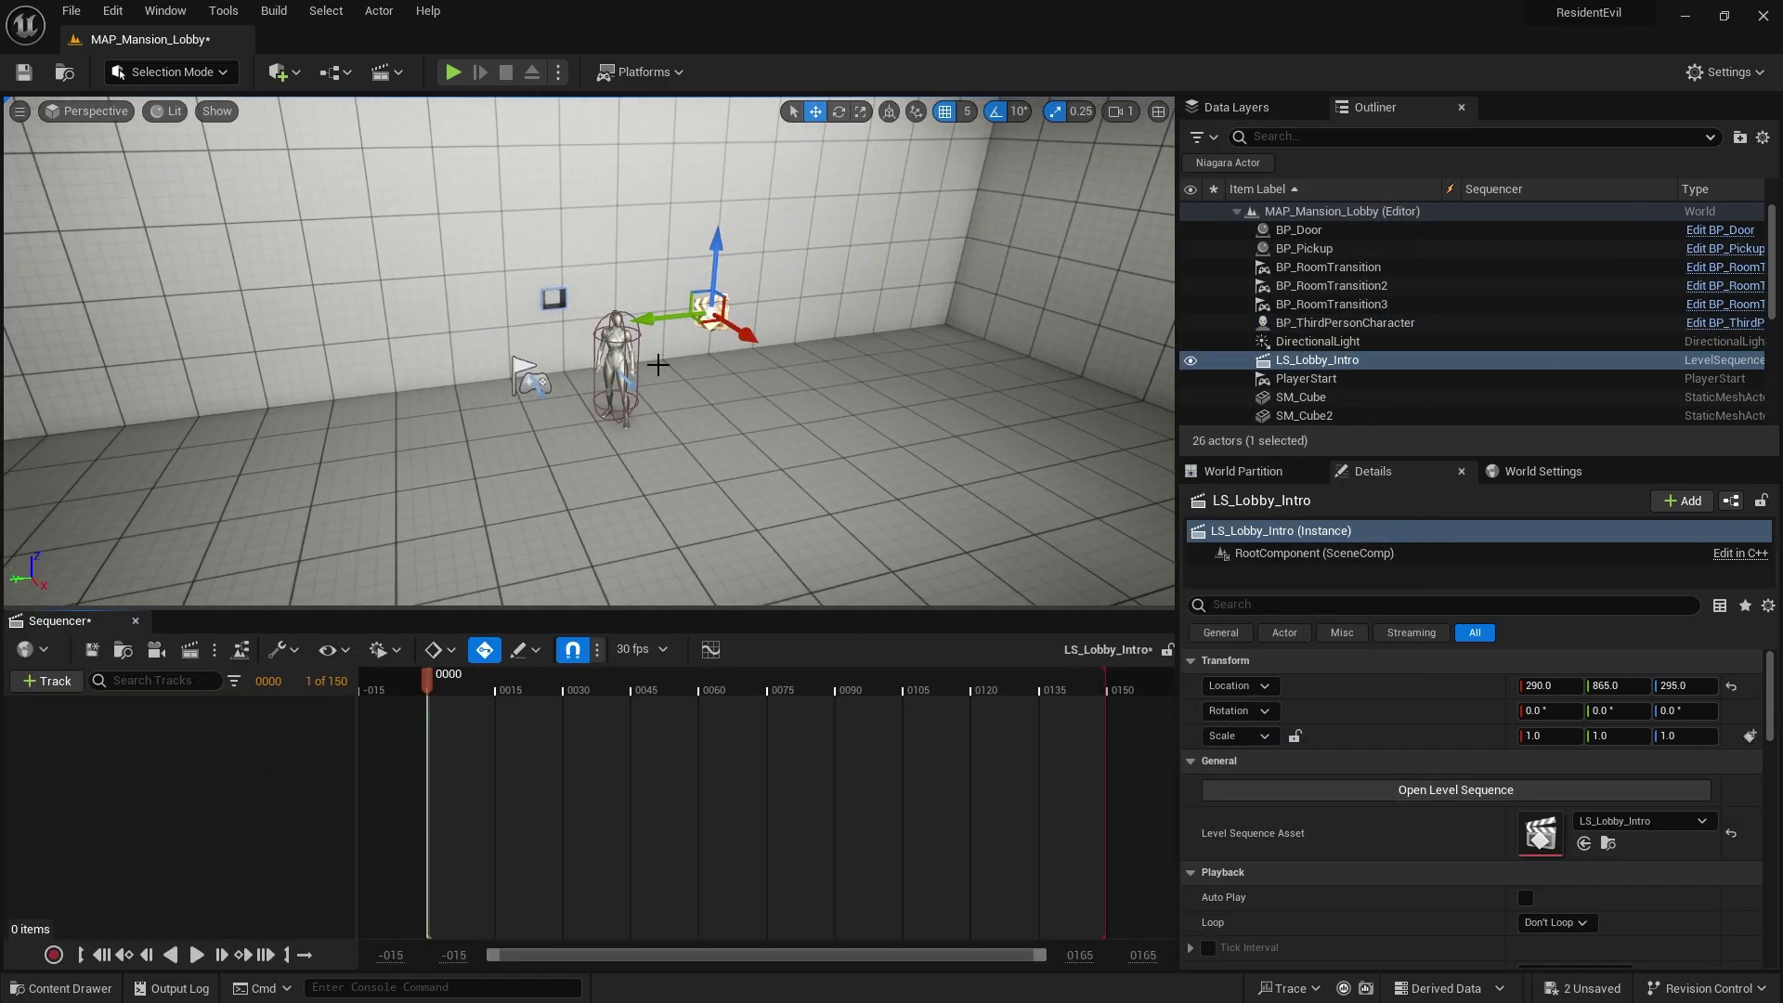
pyautogui.click(617, 336)
pyautogui.rightClick(232, 743)
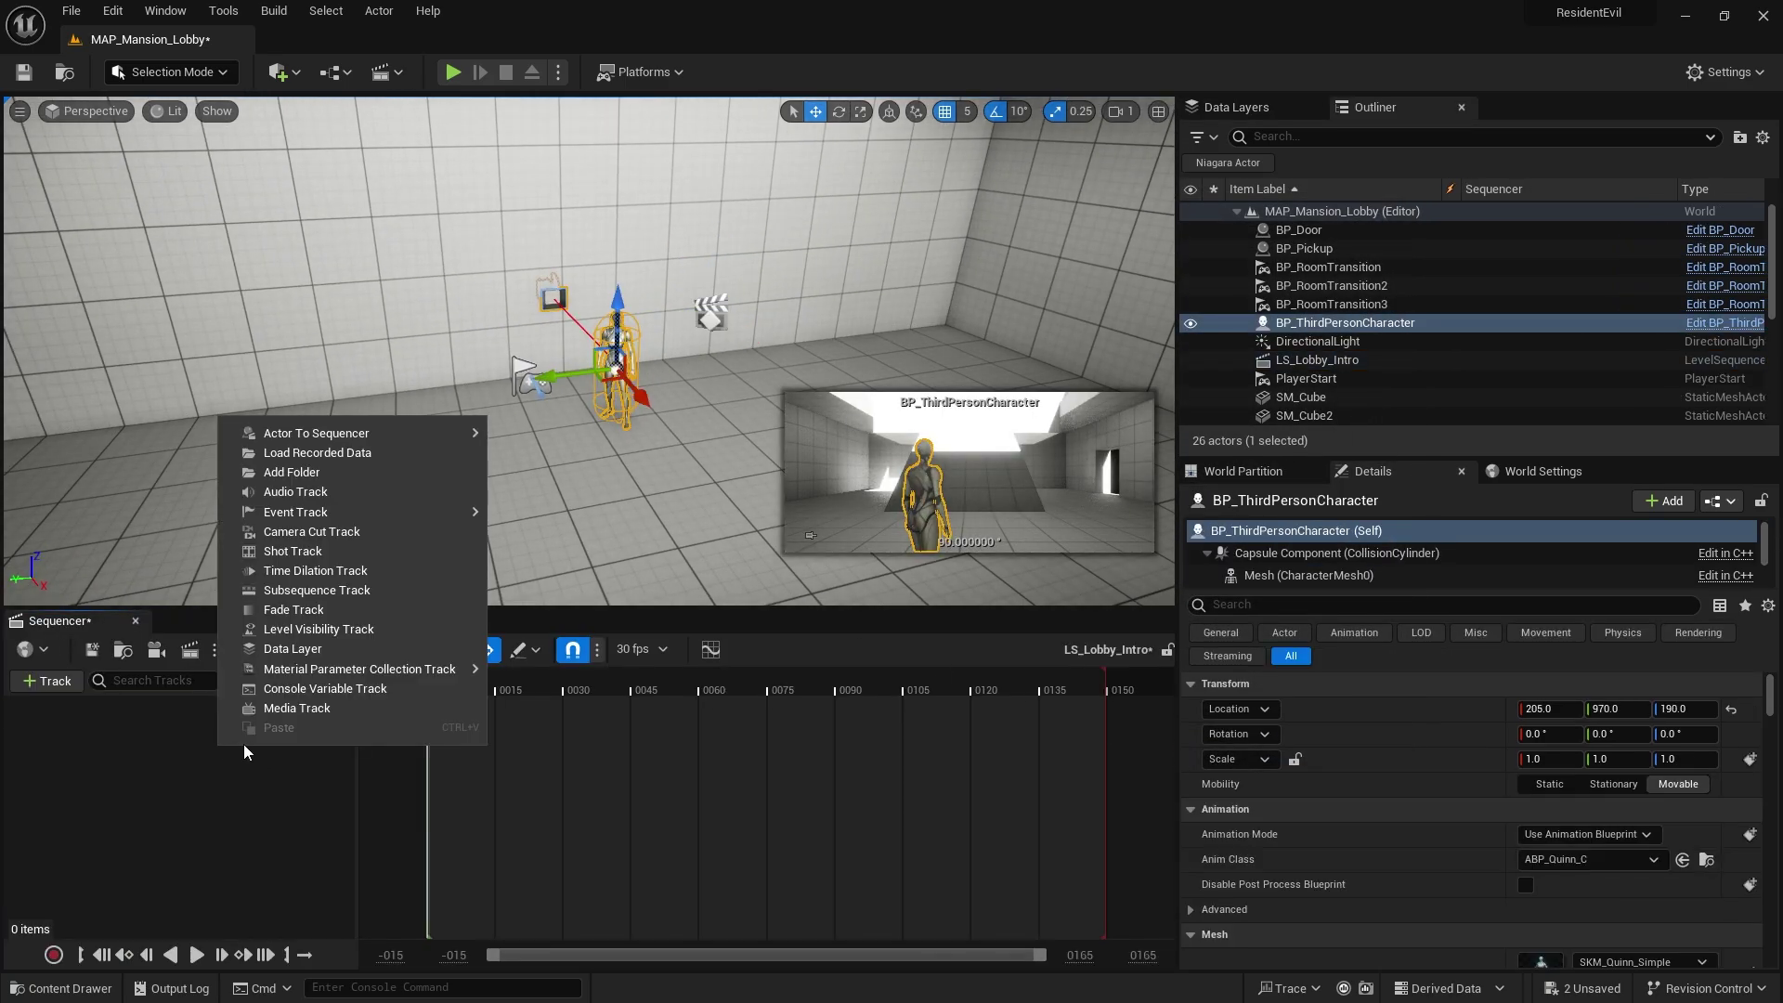
pyautogui.moveTo(386, 437)
pyautogui.click(537, 440)
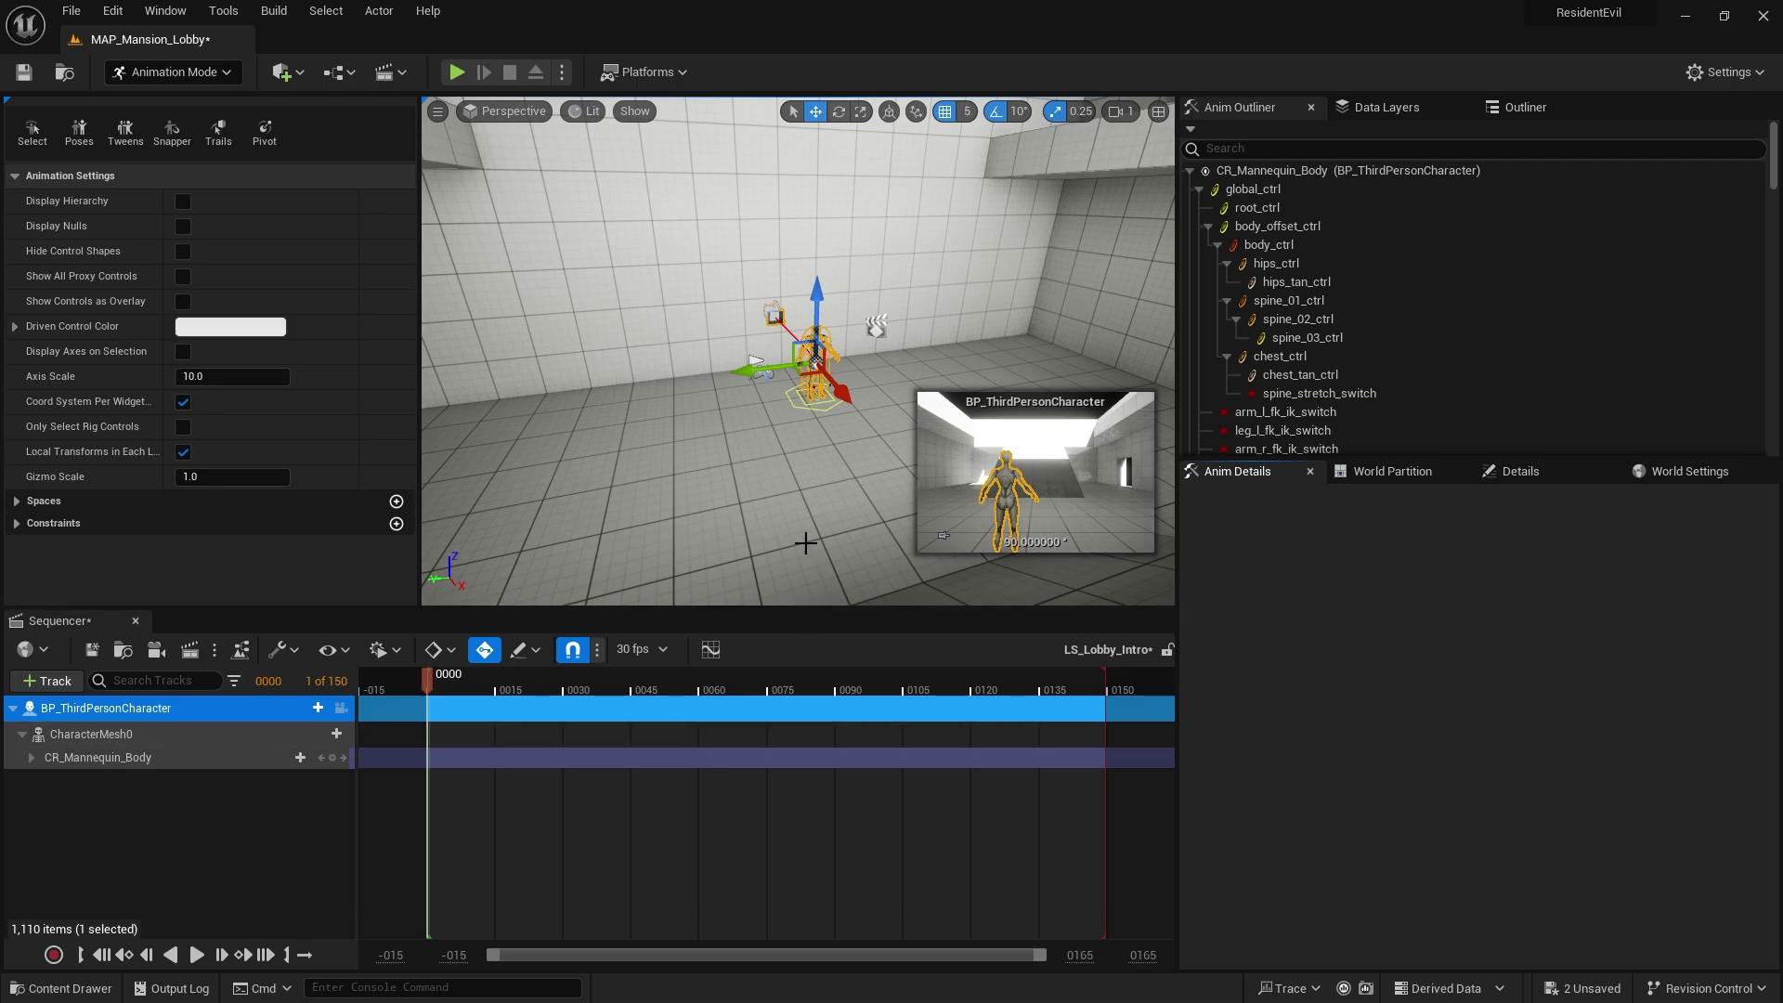
# - Delete the CR_Mannequin_Body control rig track from the character in the sequence
pyautogui.moveTo(807, 436); pyautogui.dragTo(806, 408, button='right')
pyautogui.press('w')
pyautogui.click(125, 761)
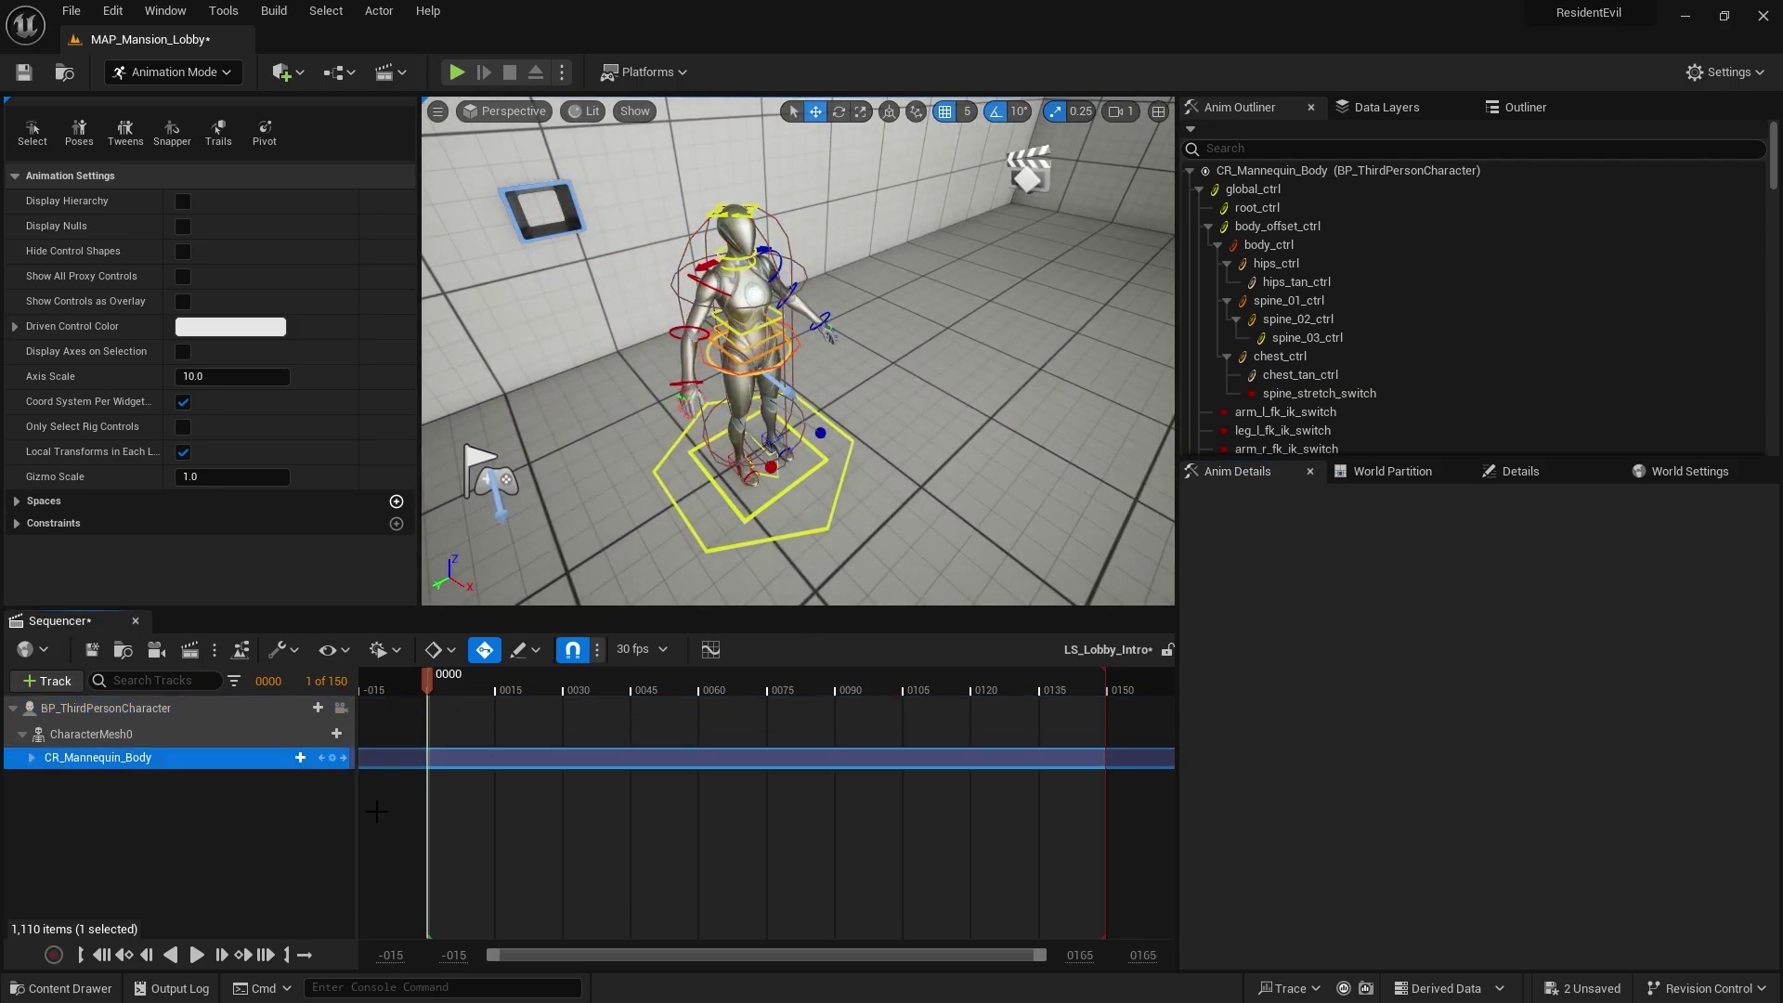
pyautogui.press('Delete')
# - Add a Transform track to BP_ThirdPersonCharacter and key its starting transform at frame 0
pyautogui.press('s')
pyautogui.moveTo(629, 454); pyautogui.dragTo(629, 454, button='right')
pyautogui.press('d')
pyautogui.click(695, 319)
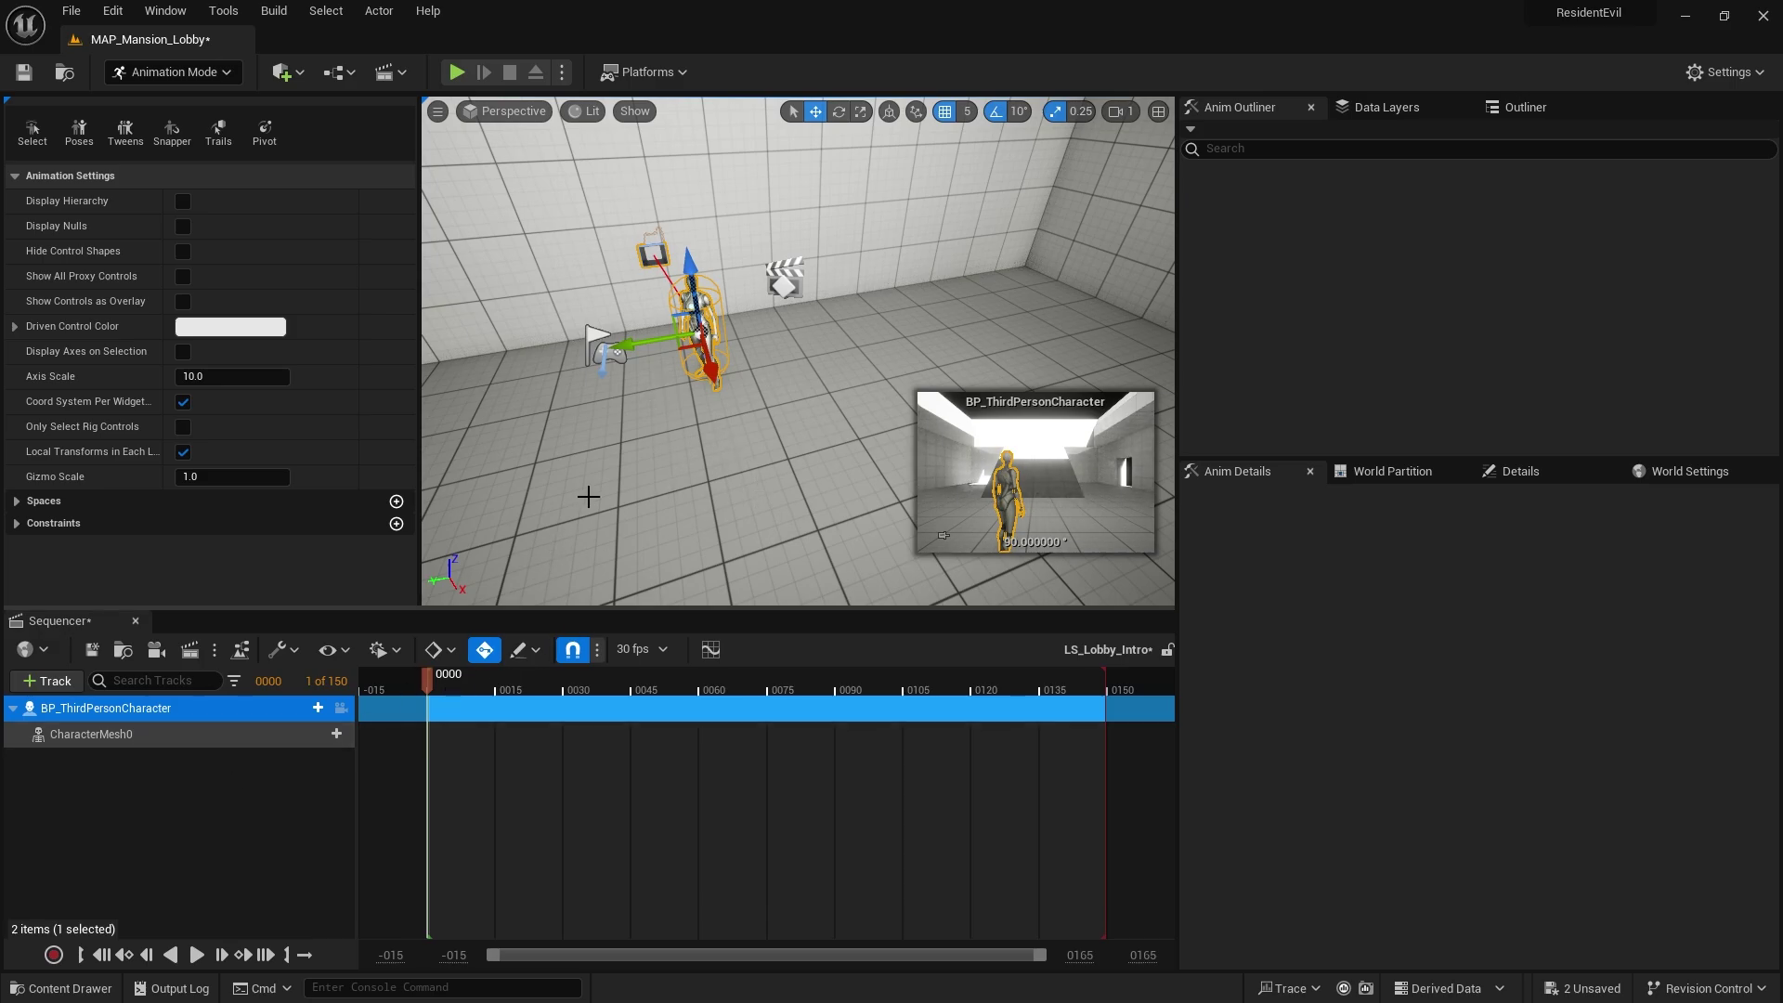
pyautogui.click(317, 708)
pyautogui.click(373, 421)
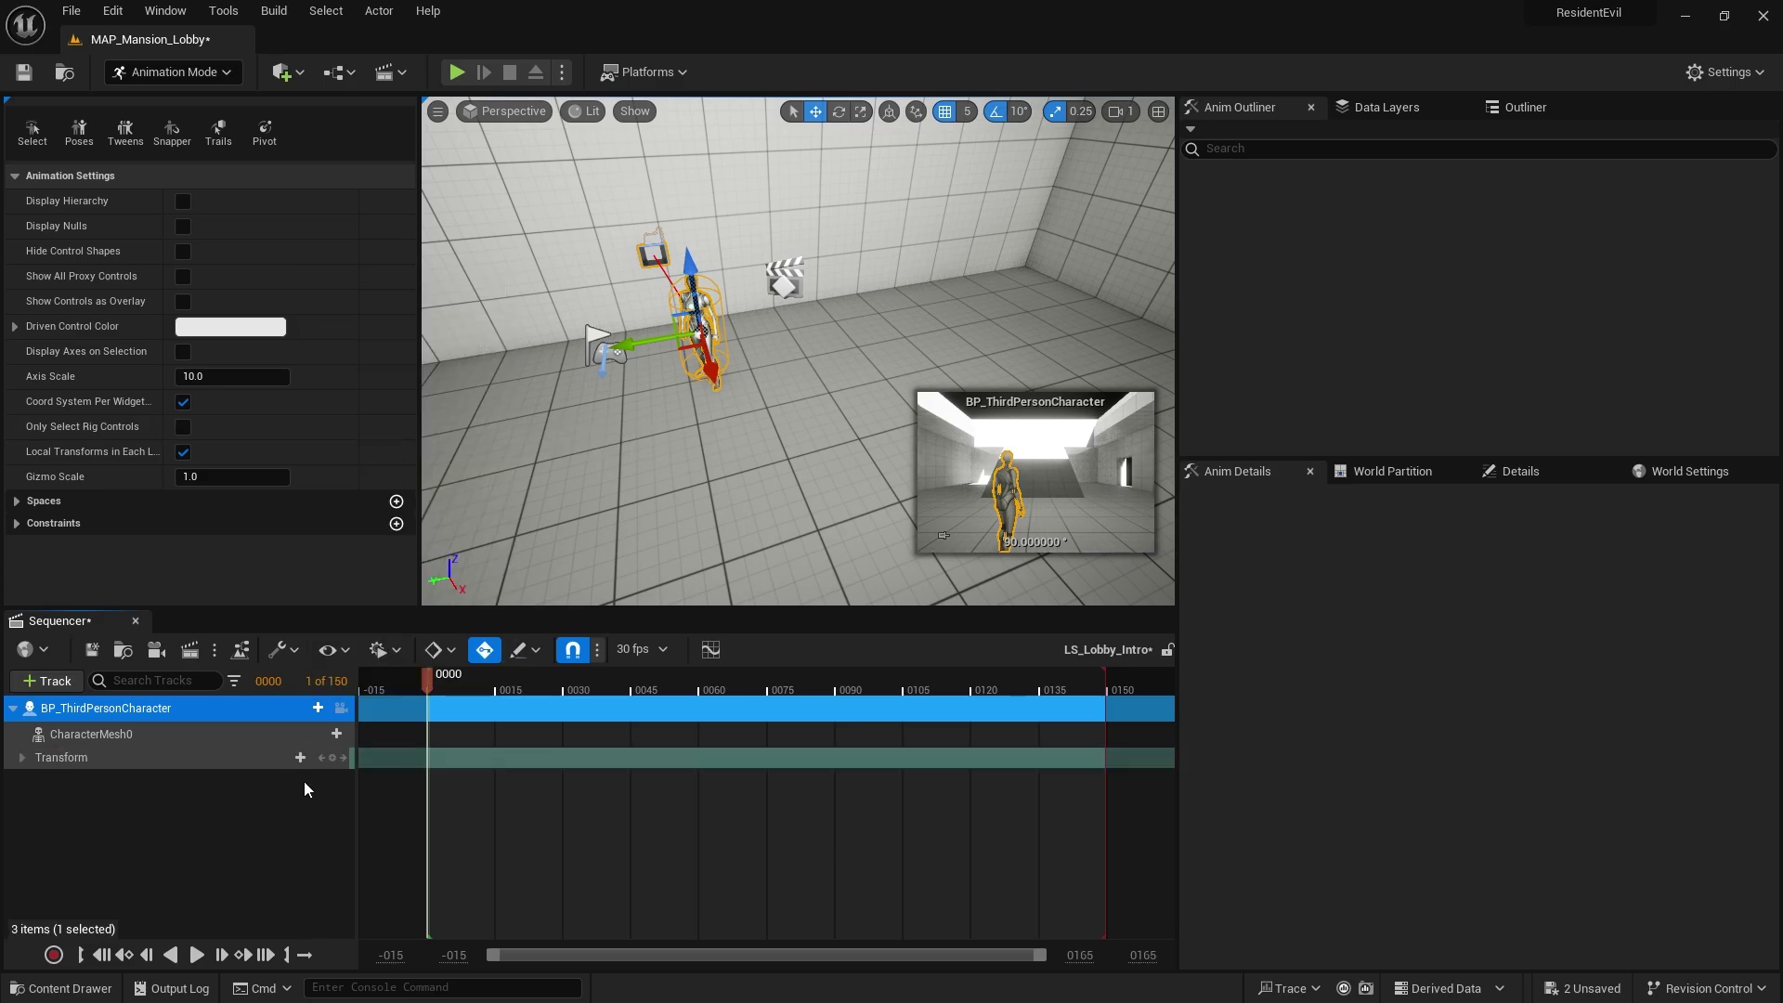
pyautogui.click(331, 758)
# - Key the character's transform at frame 46 and move it forward from the wall into the lobby
pyautogui.moveTo(436, 682); pyautogui.dragTo(638, 691)
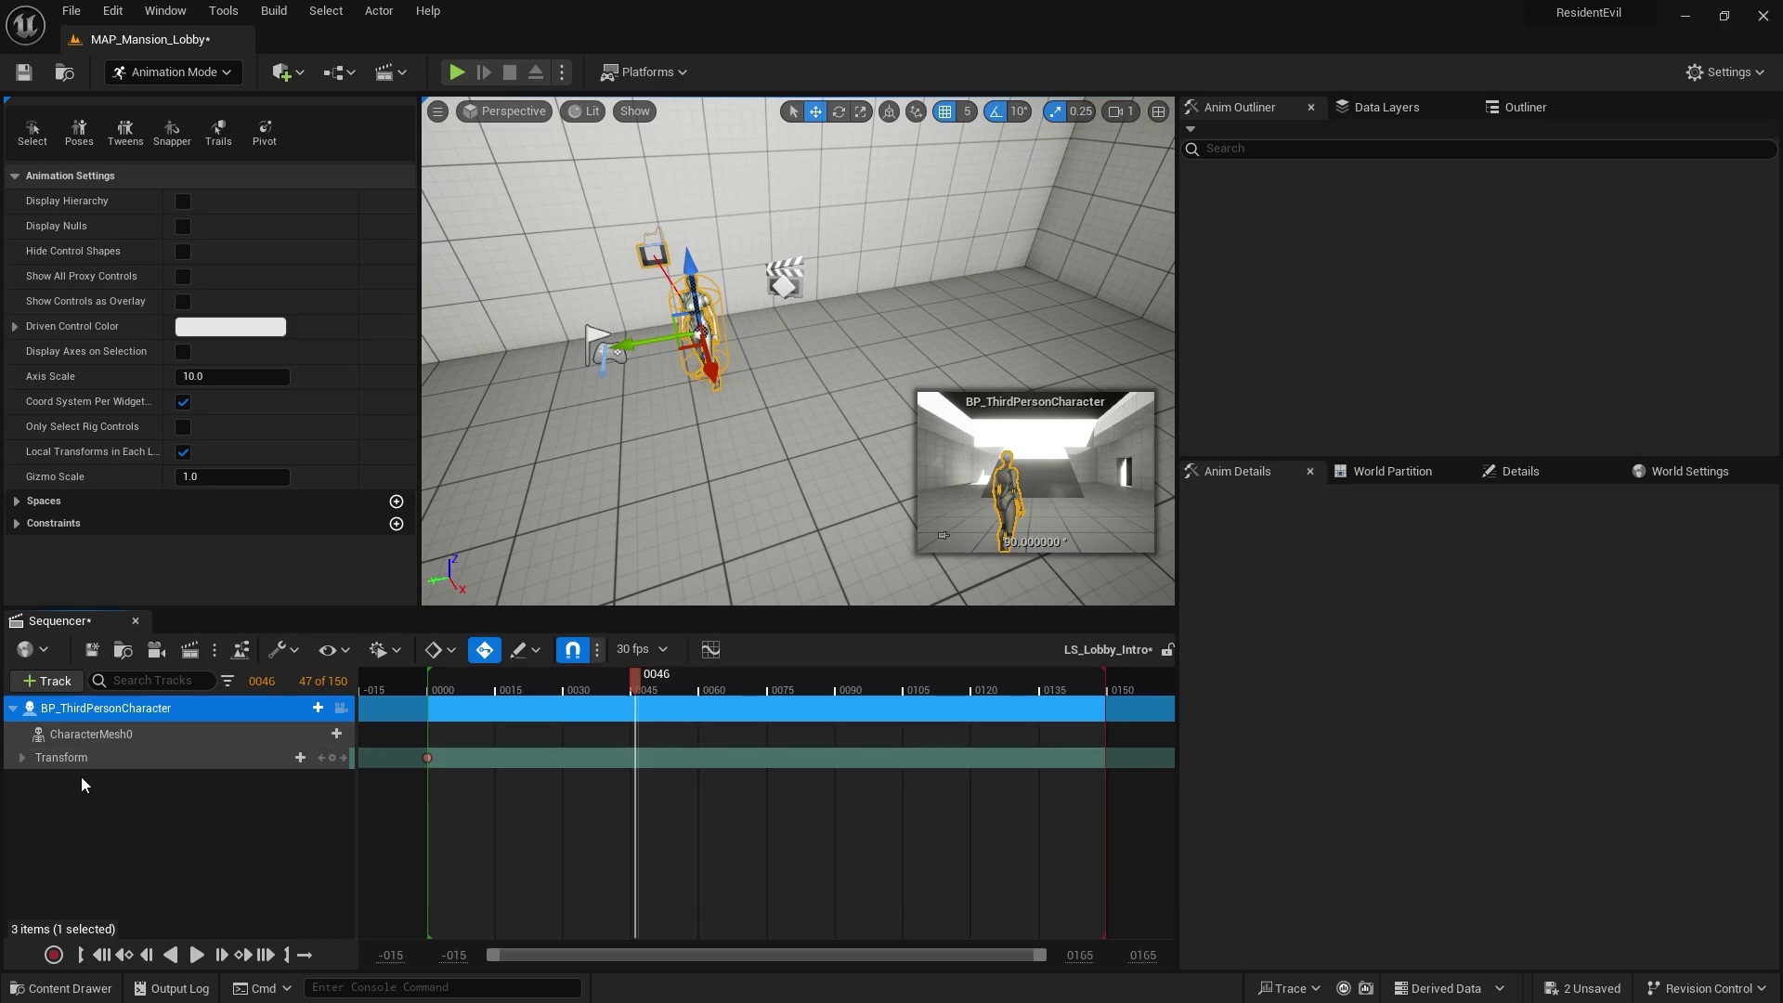
pyautogui.click(343, 759)
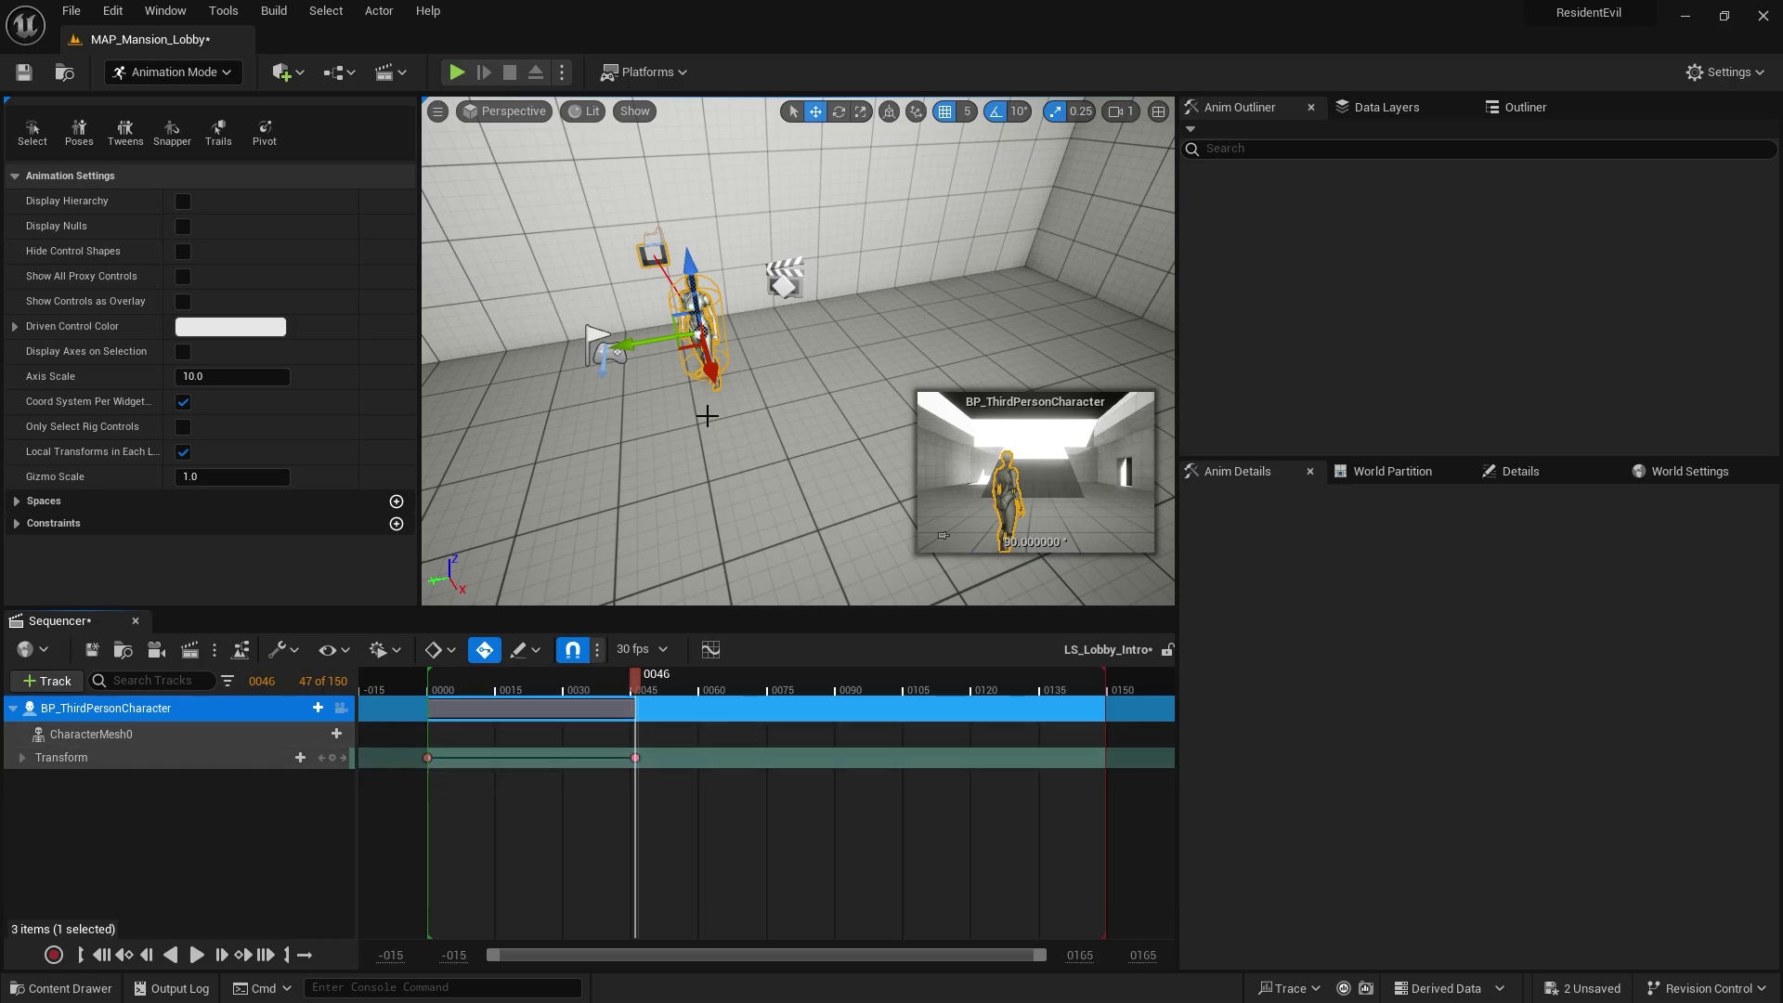
pyautogui.moveTo(705, 412); pyautogui.dragTo(789, 400, button='right')
pyautogui.moveTo(734, 383); pyautogui.dragTo(880, 445)
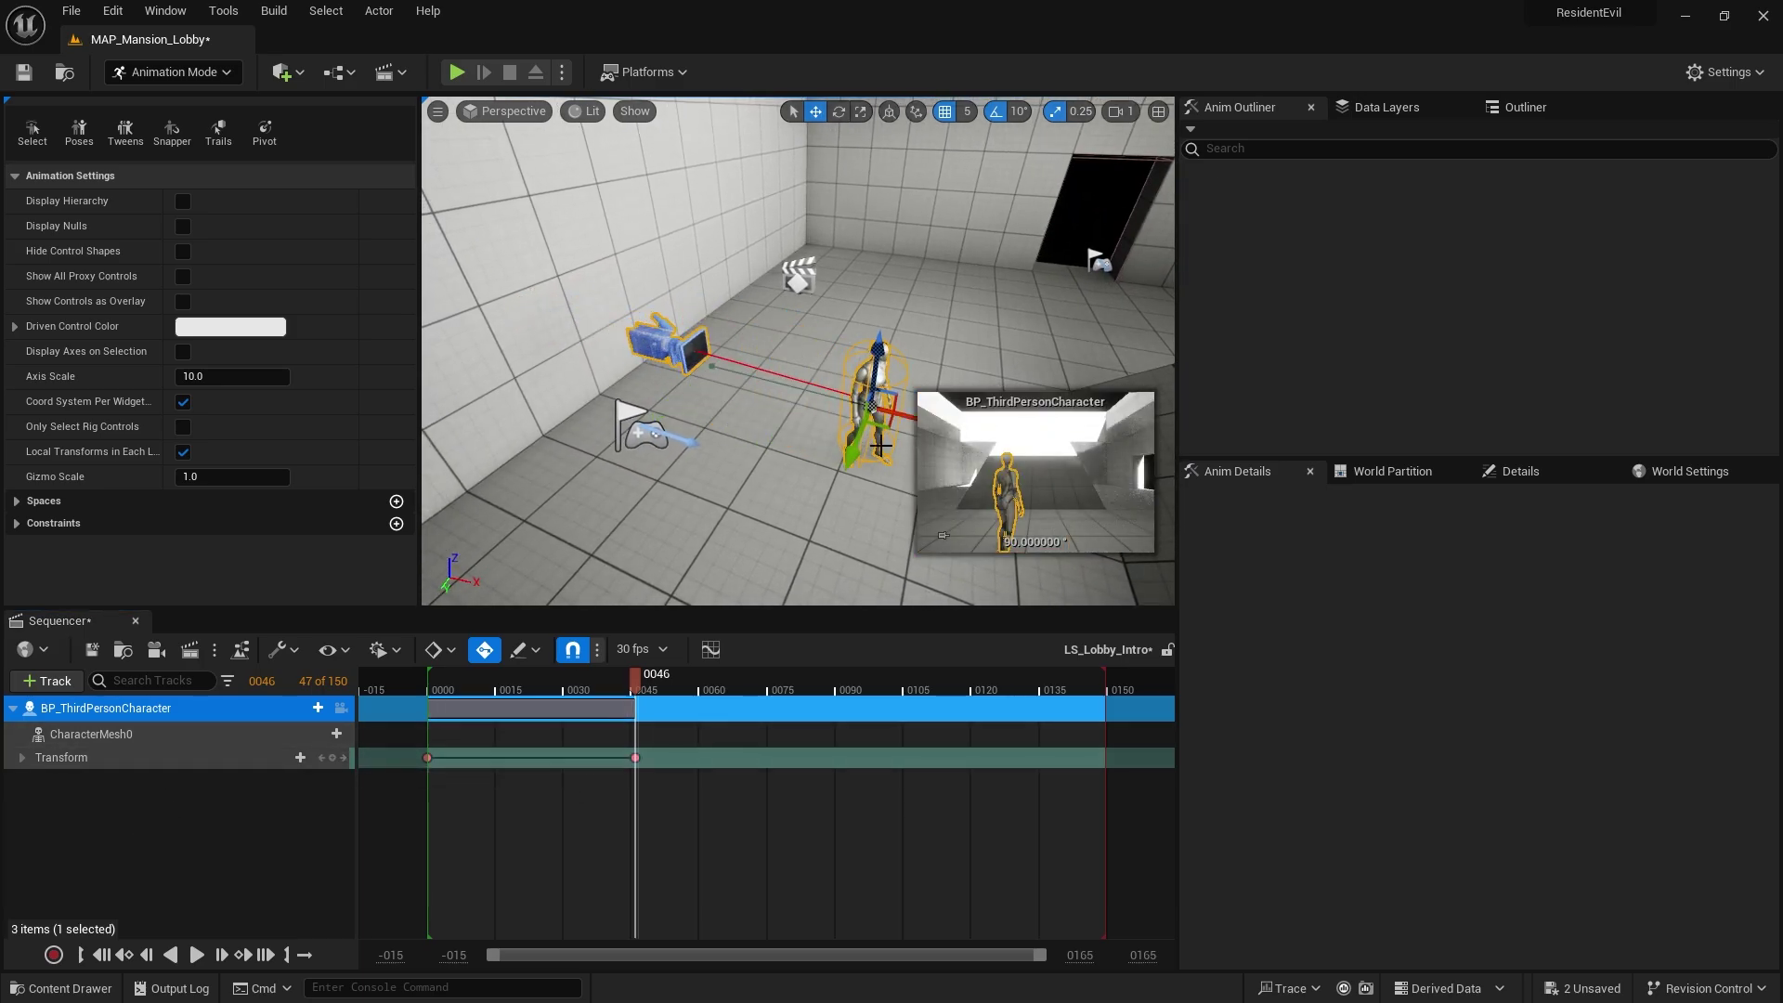
pyautogui.moveTo(784, 466); pyautogui.dragTo(840, 465, button='right')
pyautogui.moveTo(834, 391); pyautogui.dragTo(852, 392)
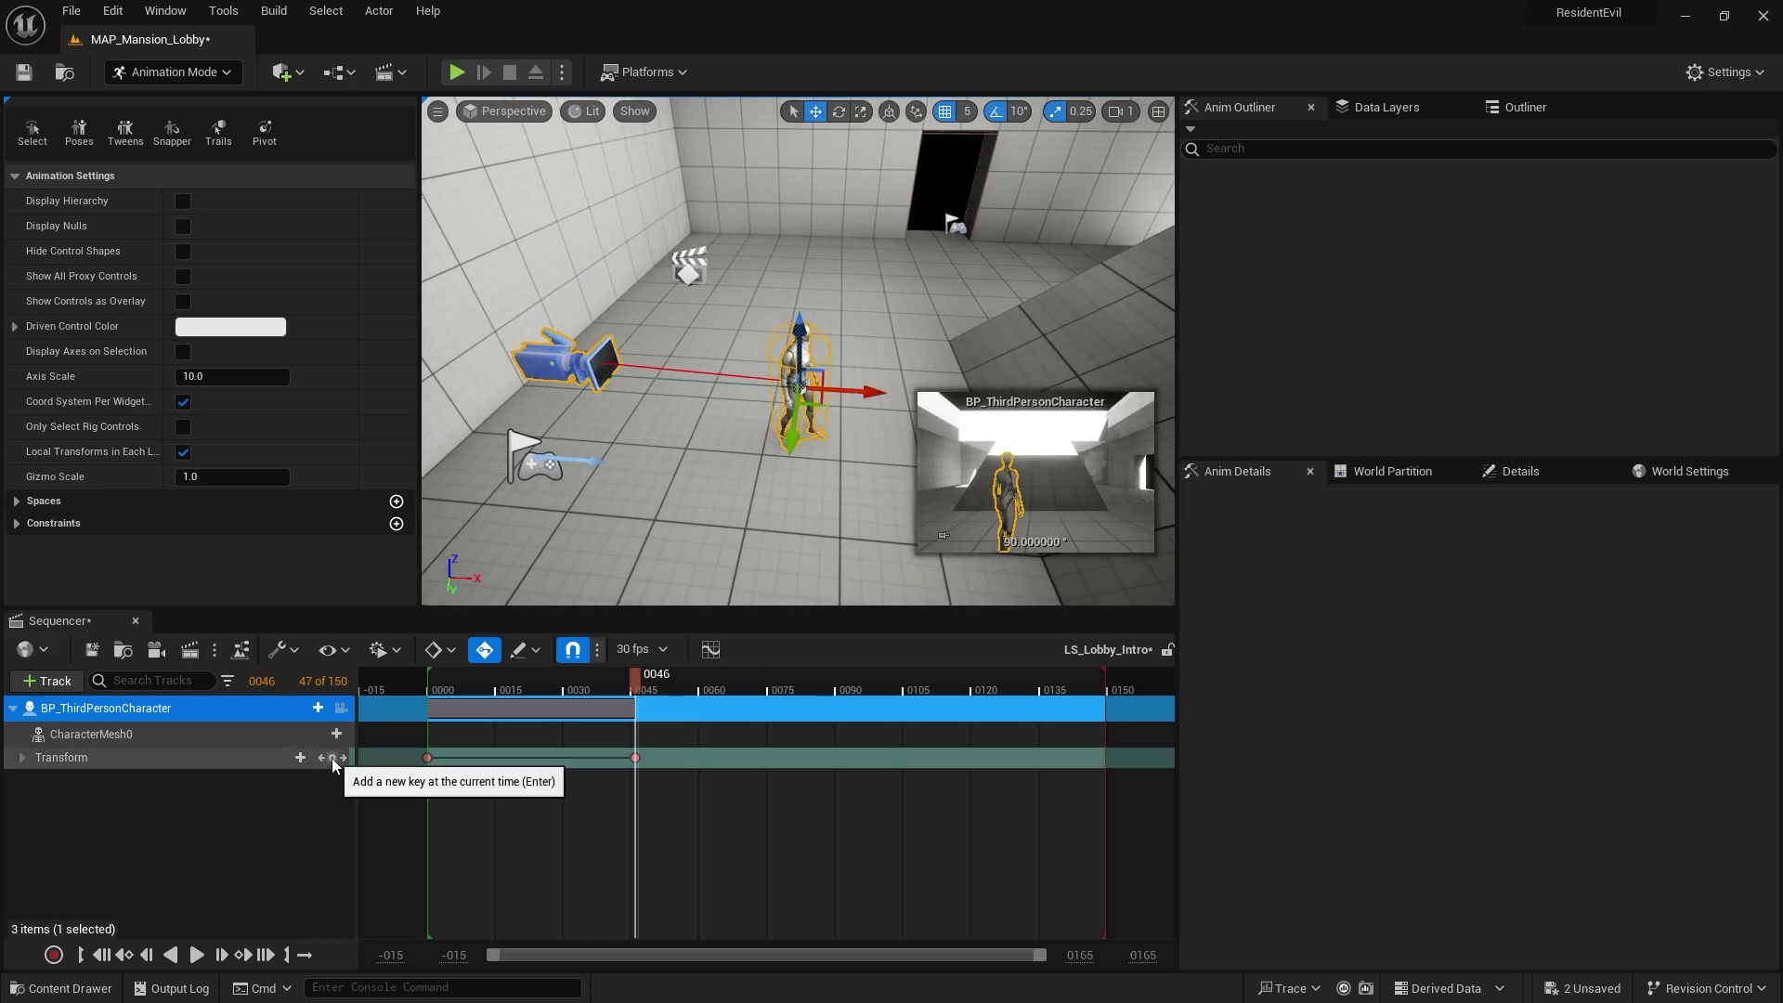
# - Shift both Transform keys together about 39 frames later and return the playhead to frame 0
pyautogui.moveTo(620, 682); pyautogui.dragTo(490, 689)
pyautogui.moveTo(522, 758); pyautogui.dragTo(701, 753)
pyautogui.moveTo(497, 684); pyautogui.dragTo(429, 685)
# - Create a Cine Camera Actor with a camera cut and frame it on the character from above in the lobby
pyautogui.click(164, 785)
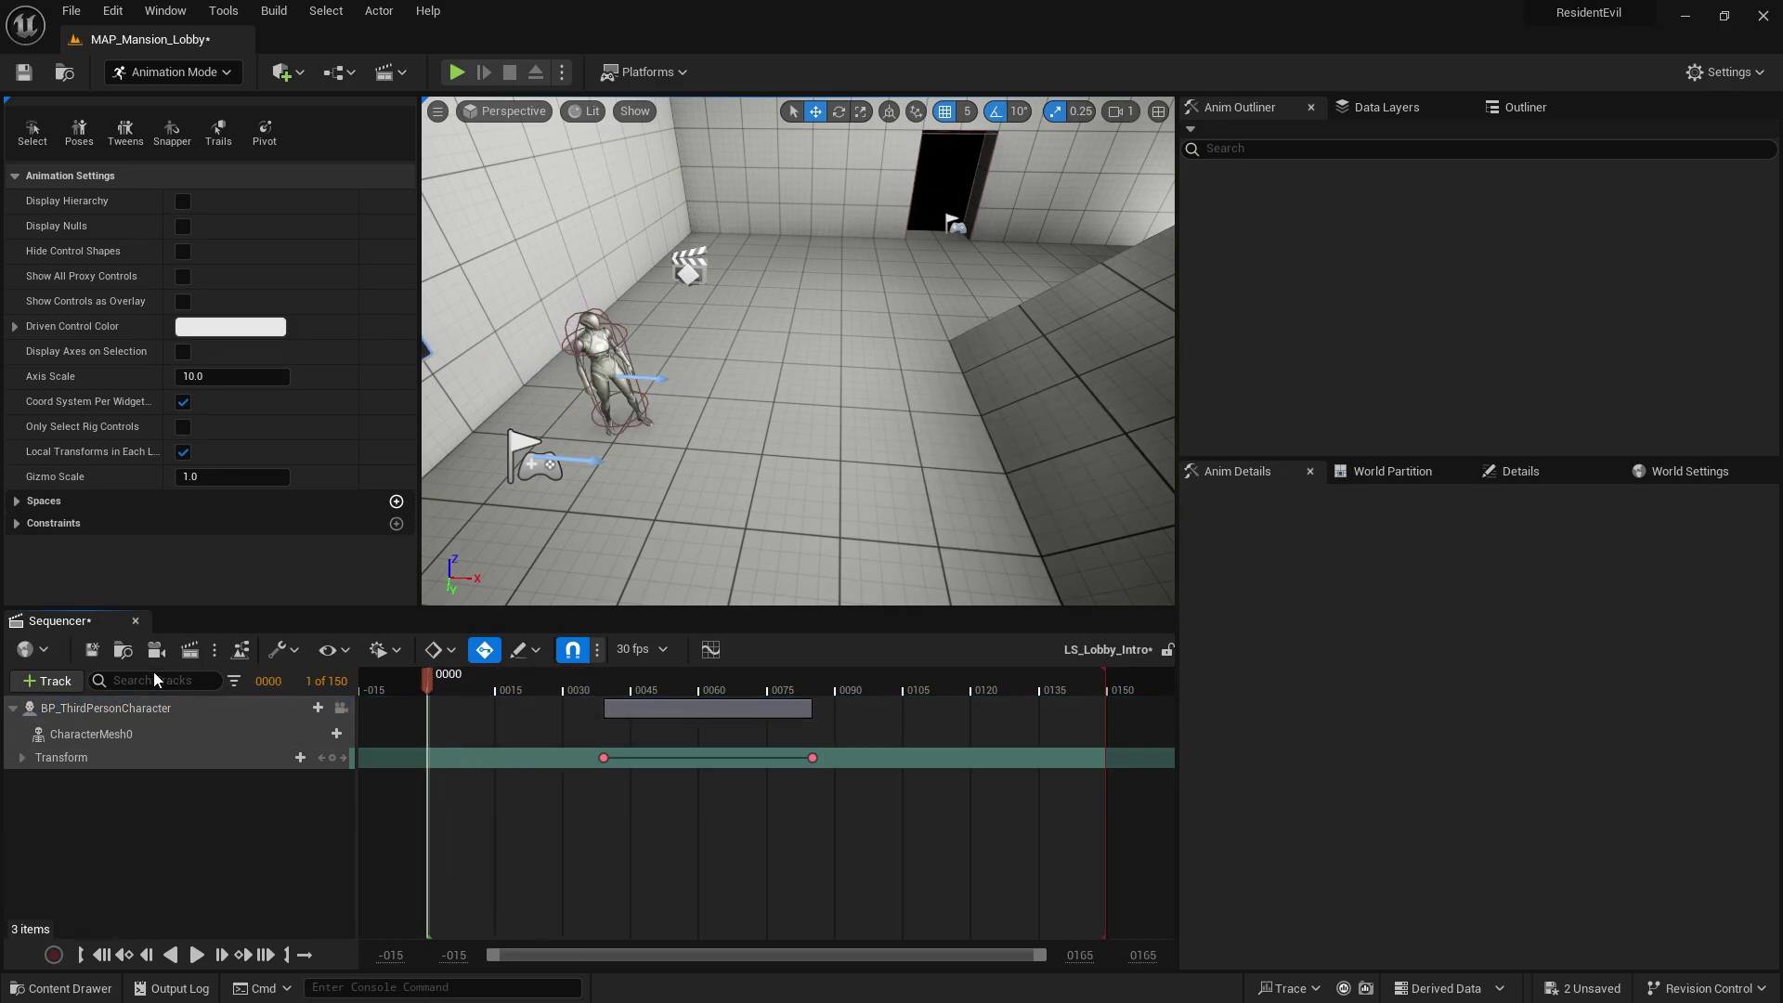
pyautogui.click(156, 649)
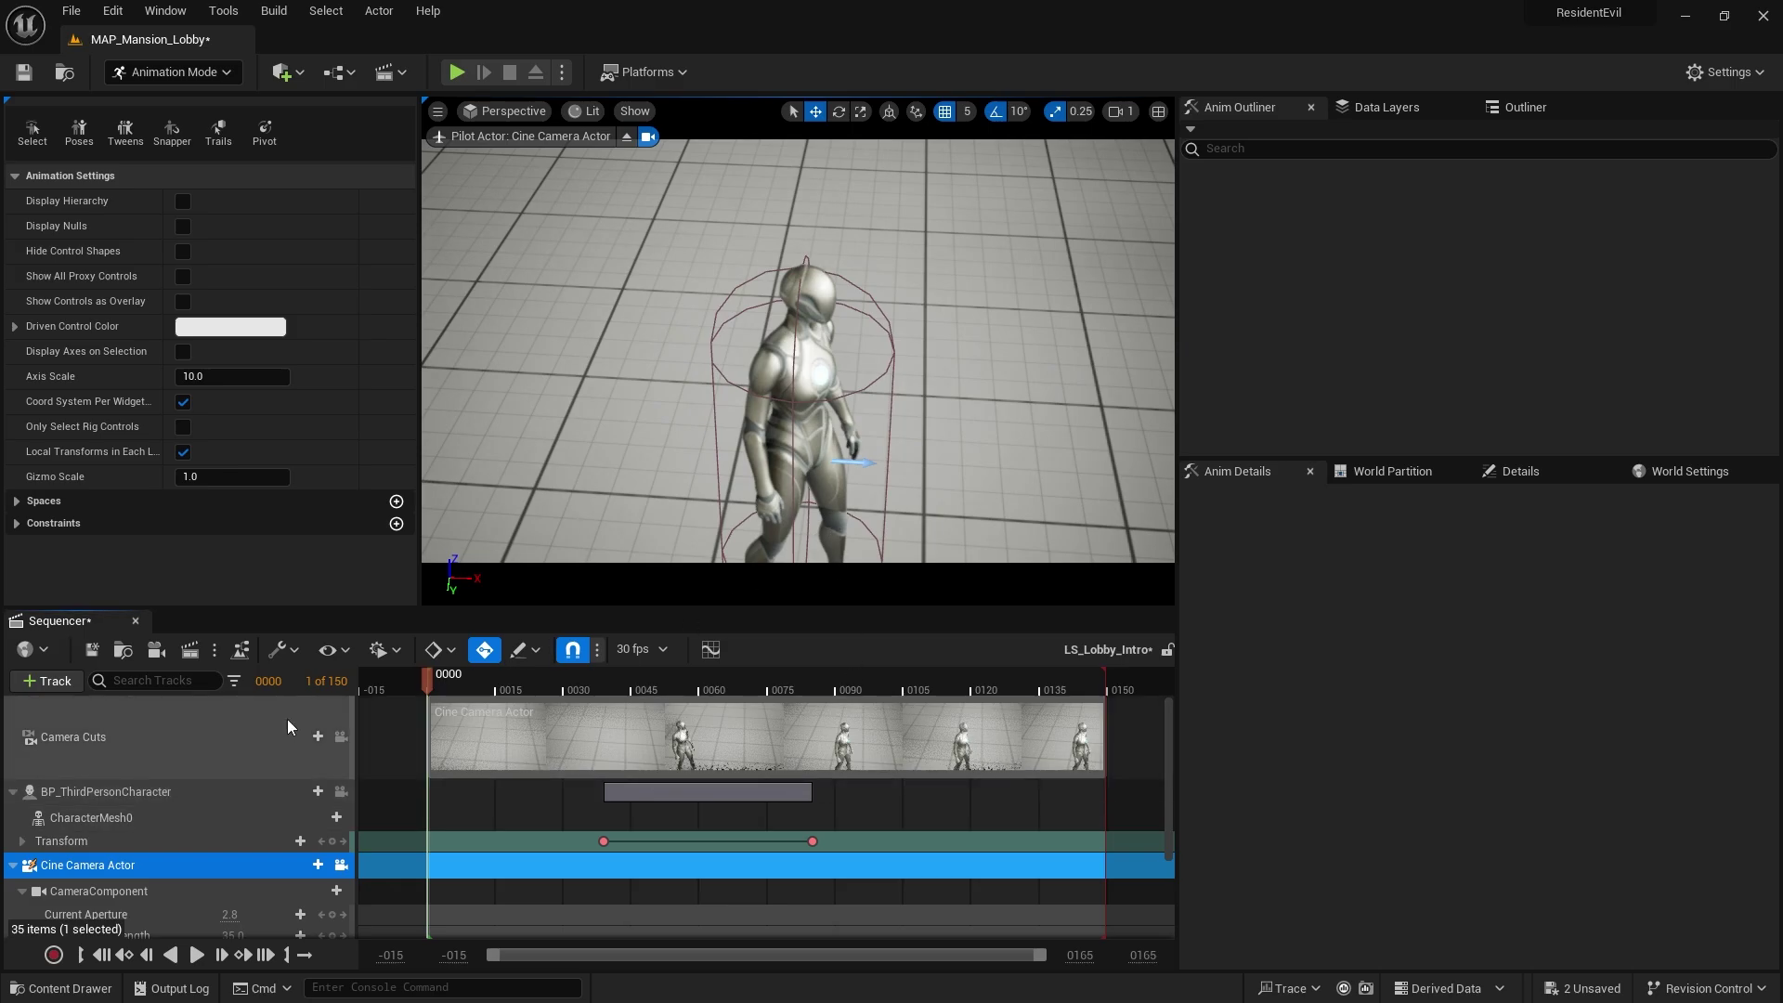
pyautogui.moveTo(890, 399)
pyautogui.mouseDown(button='right')
pyautogui.moveTo(845, 371)
pyautogui.moveTo(911, 406)
pyautogui.mouseUp(button='right')
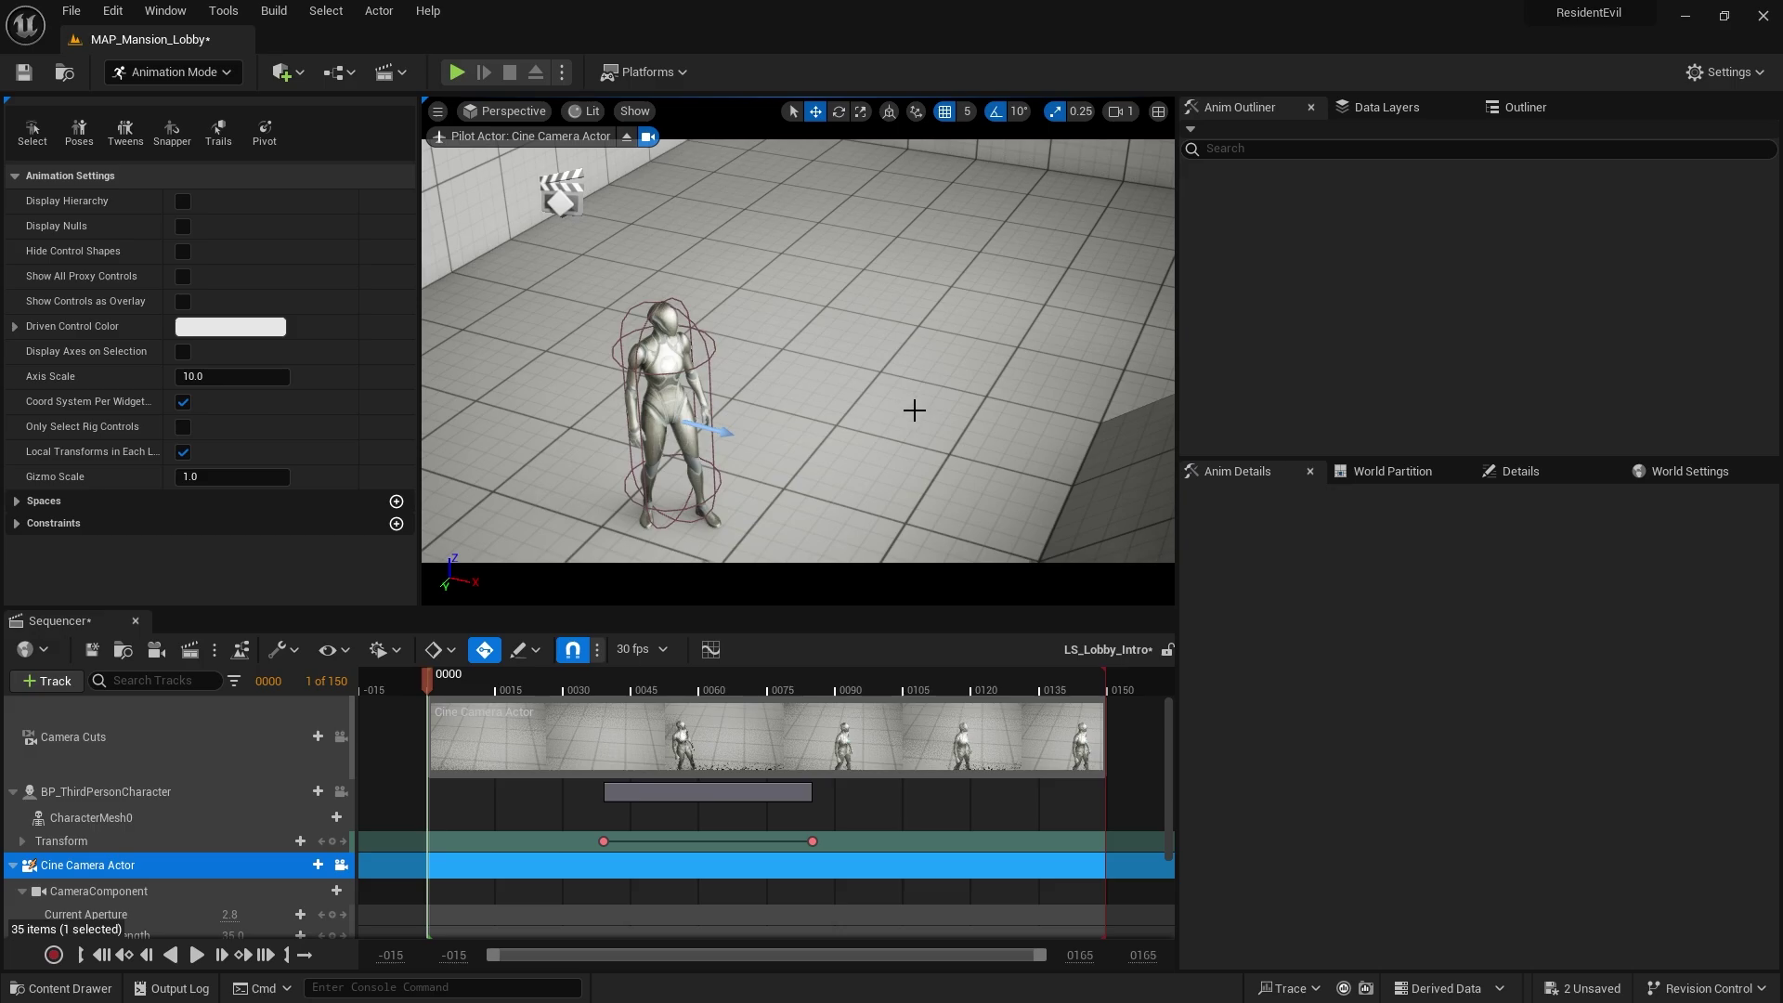
# - Turn off Constrain Aspect Ratio in the Cine Camera Actor's camera options
pyautogui.click(1543, 477)
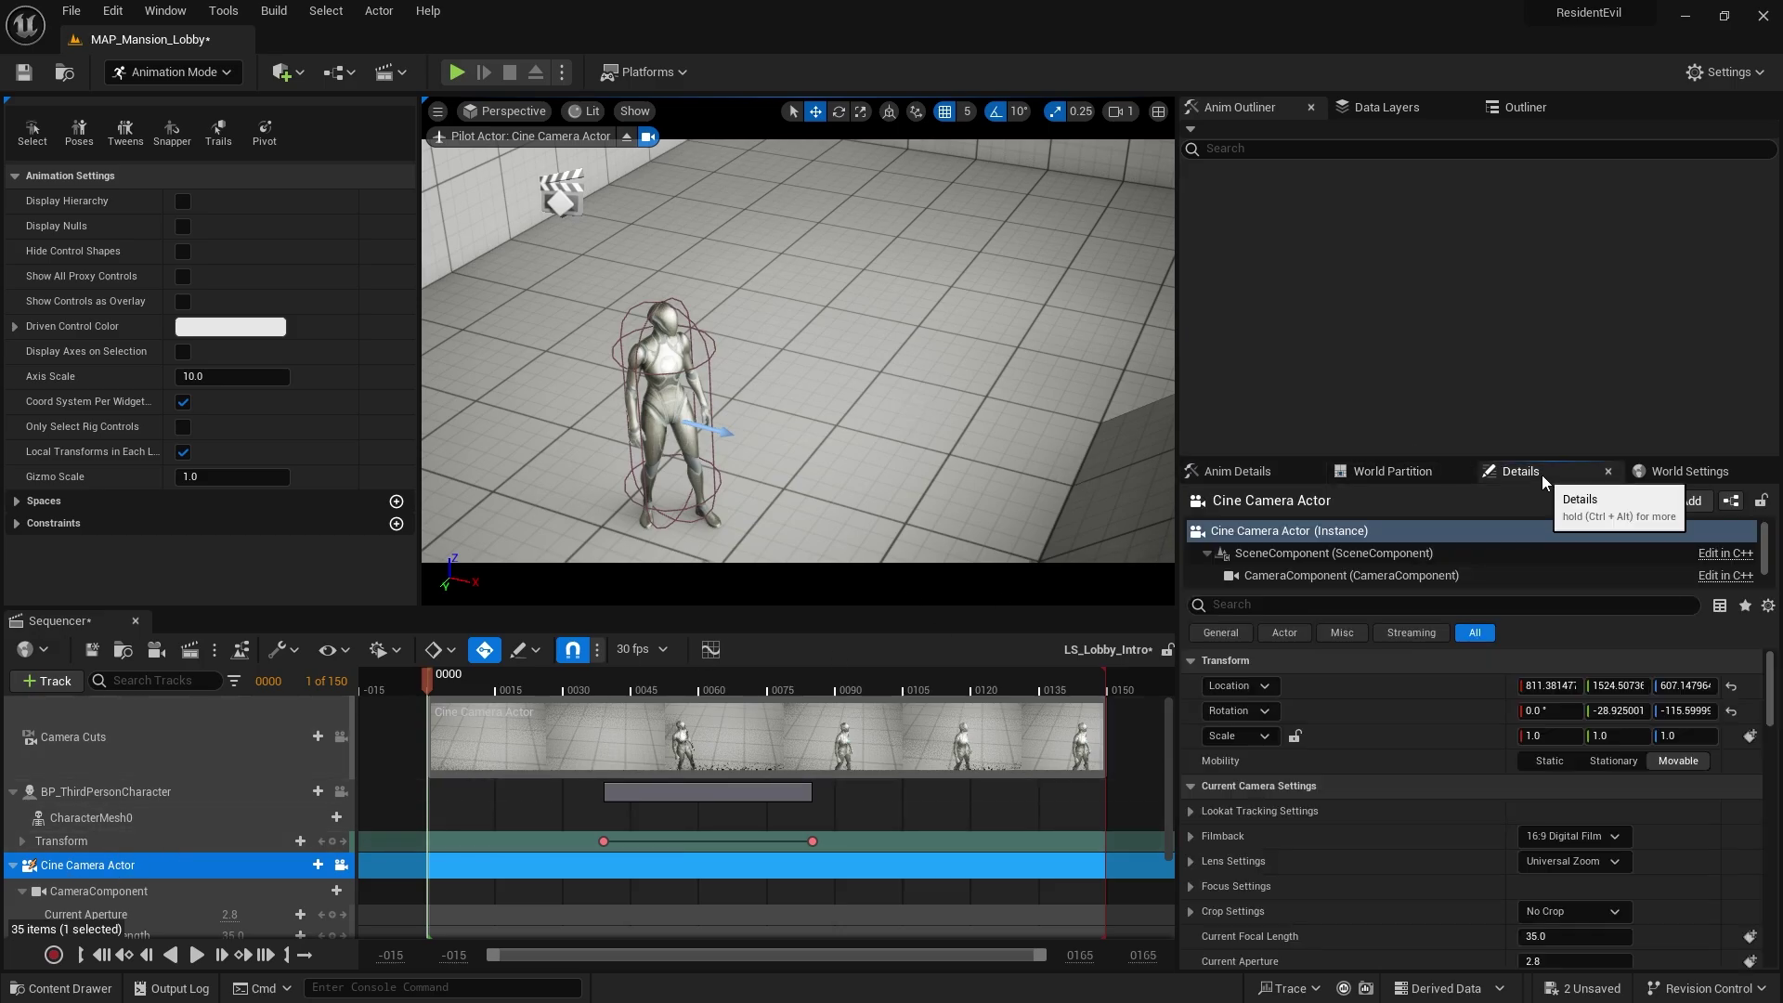
pyautogui.scroll(-6, 1446, 801)
pyautogui.scroll(-2, 1410, 841)
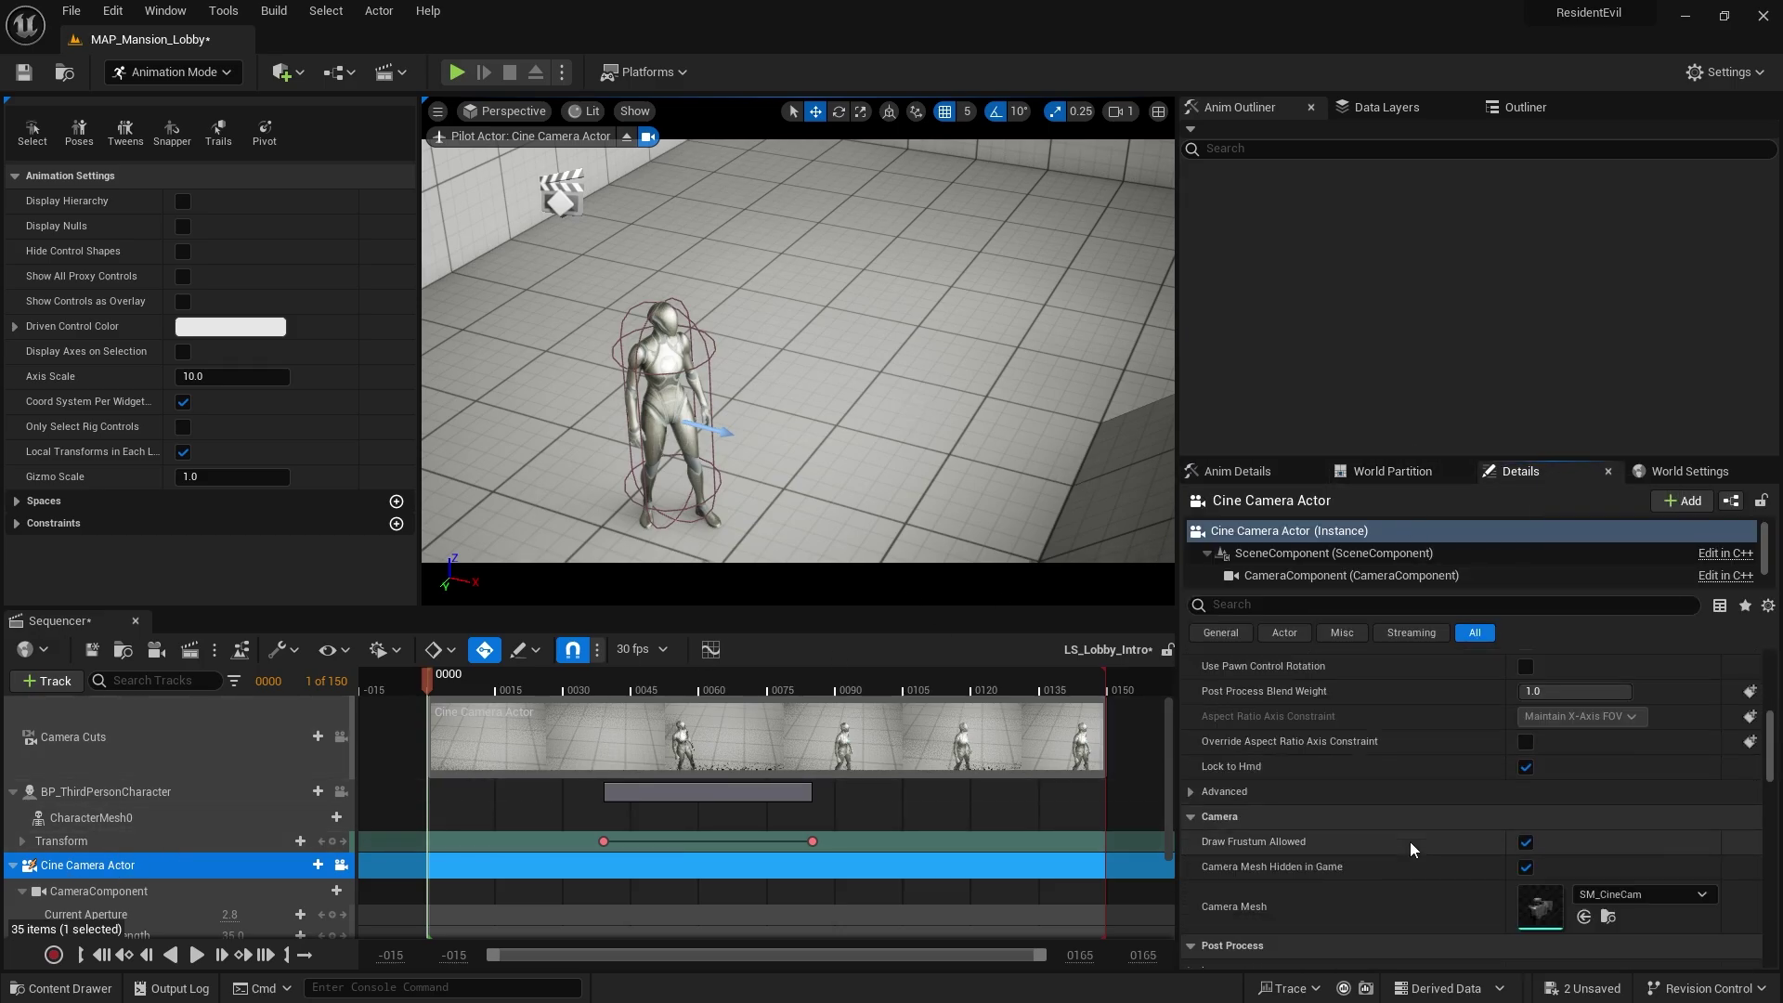
pyautogui.scroll(2, 1300, 780)
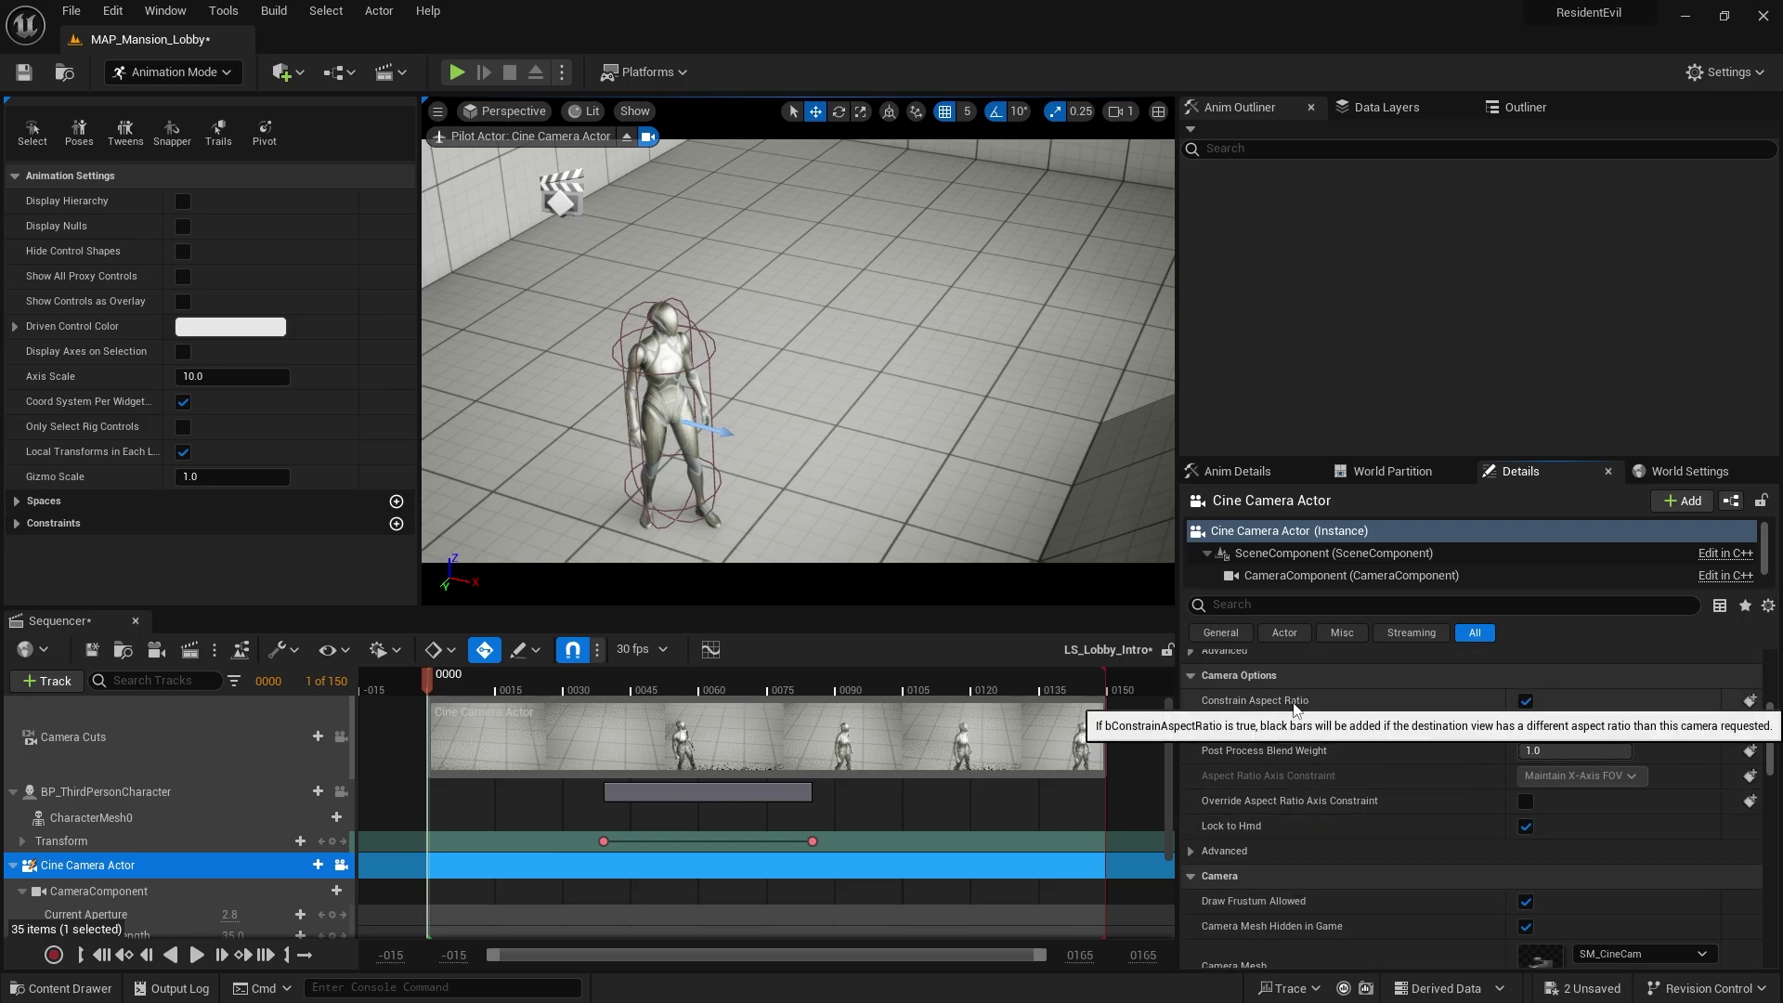
pyautogui.click(1525, 701)
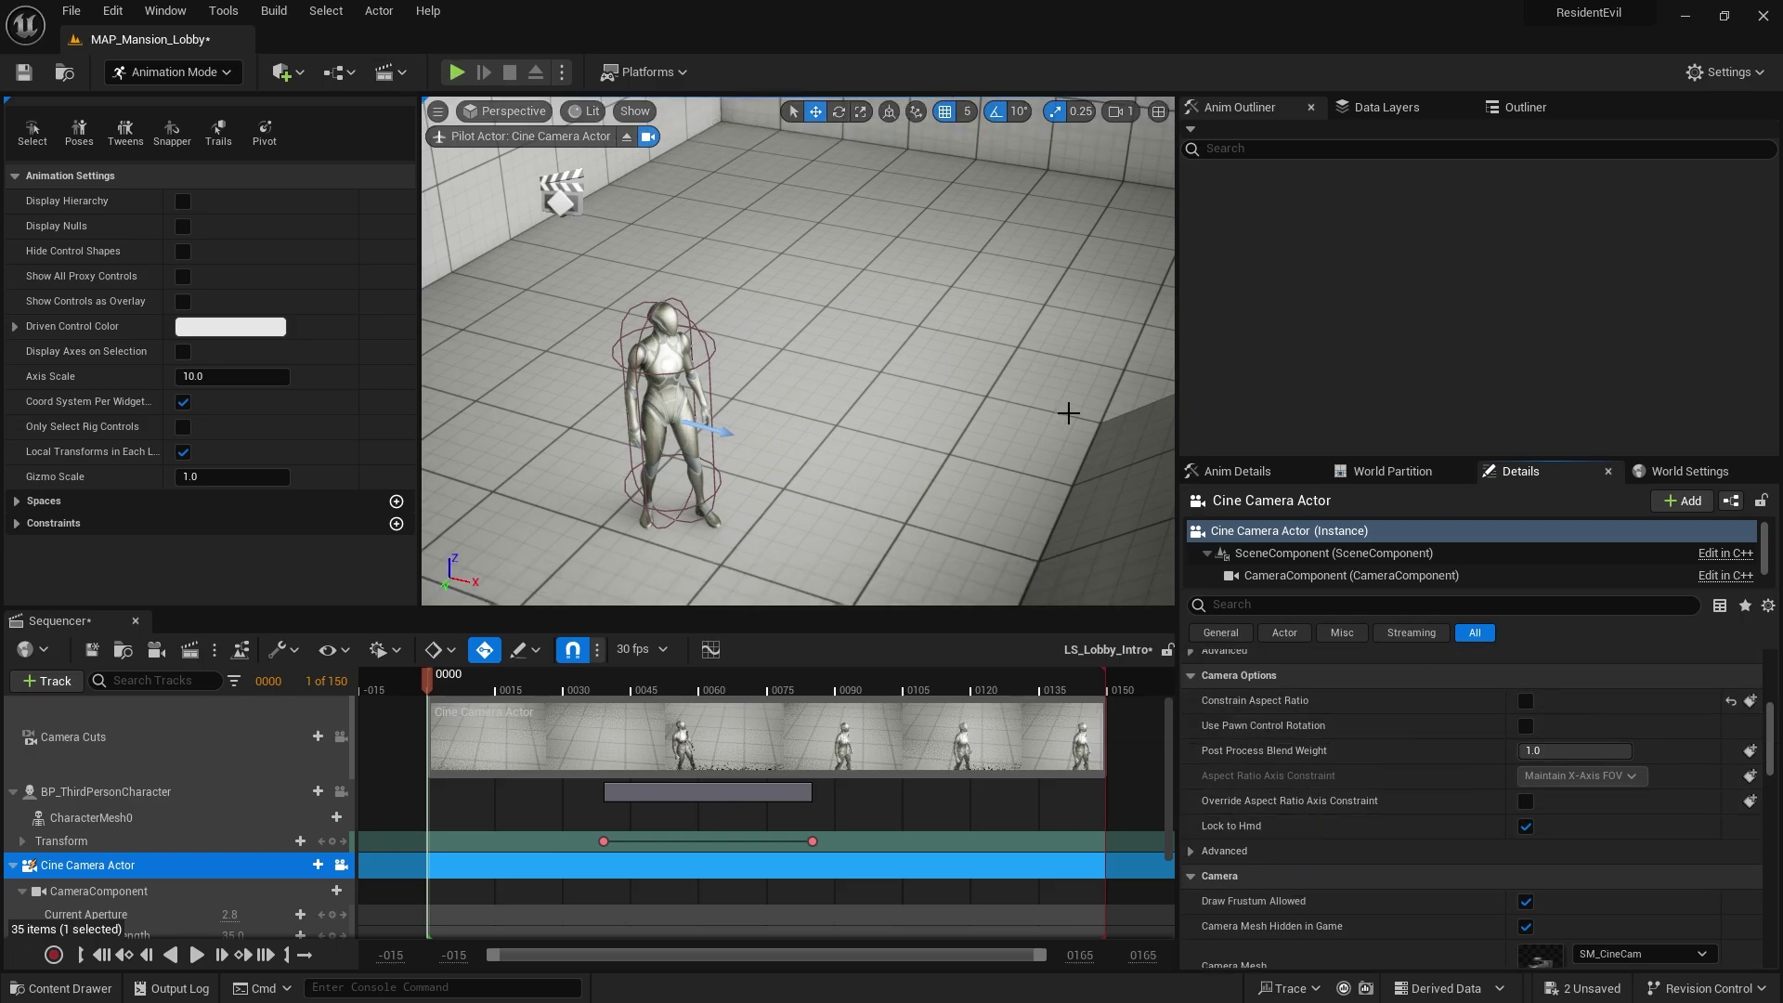
# - Set the Cine Camera Actor's Current Focal Length to 15
pyautogui.scroll(3, 1424, 789)
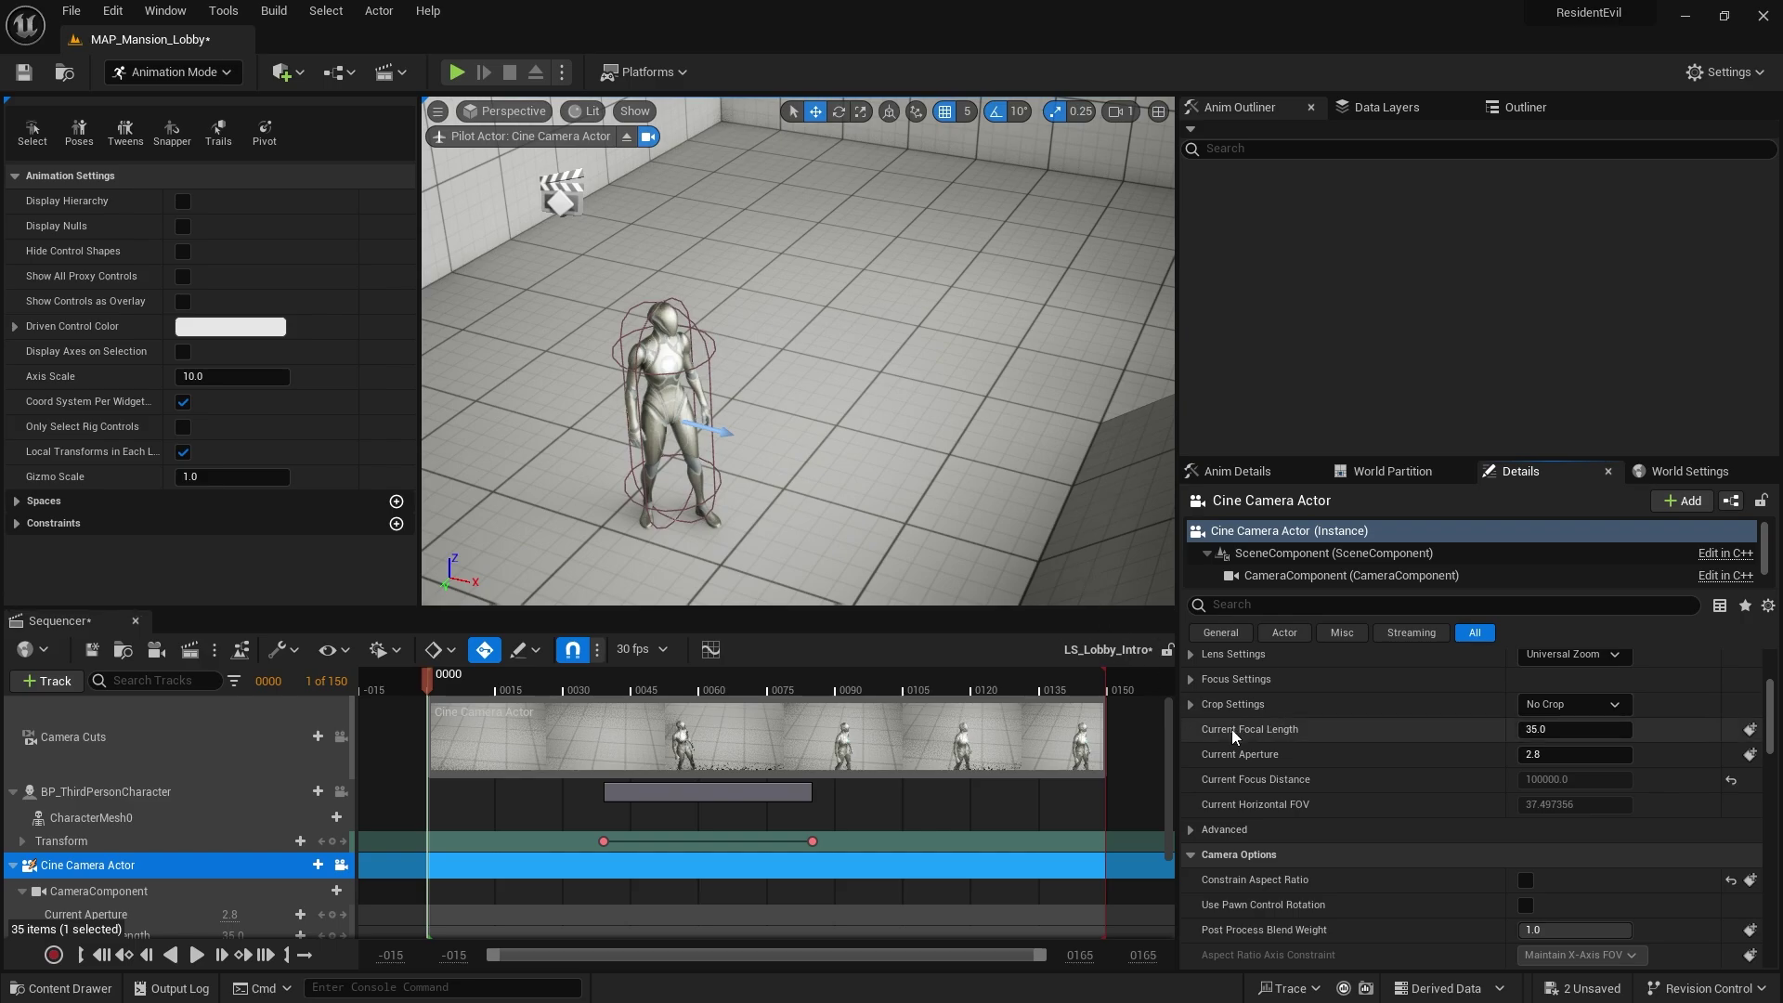
pyautogui.click(1544, 732)
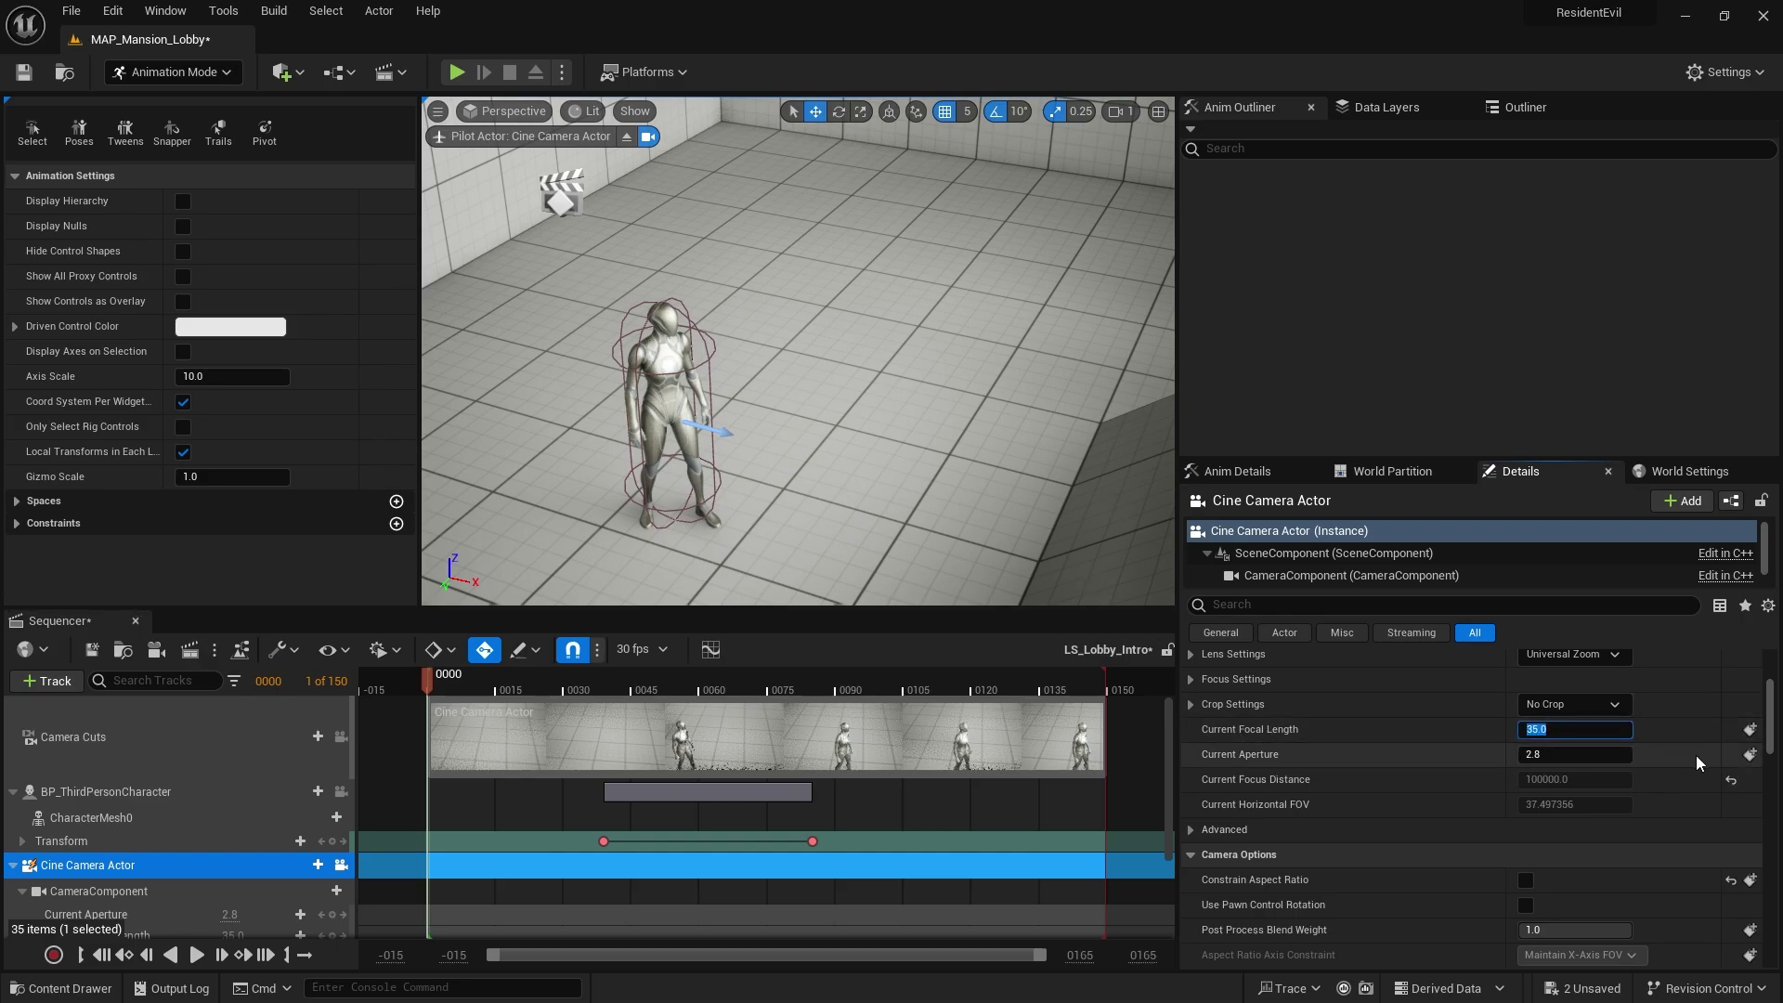
pyautogui.write('15')
pyautogui.press('Return')
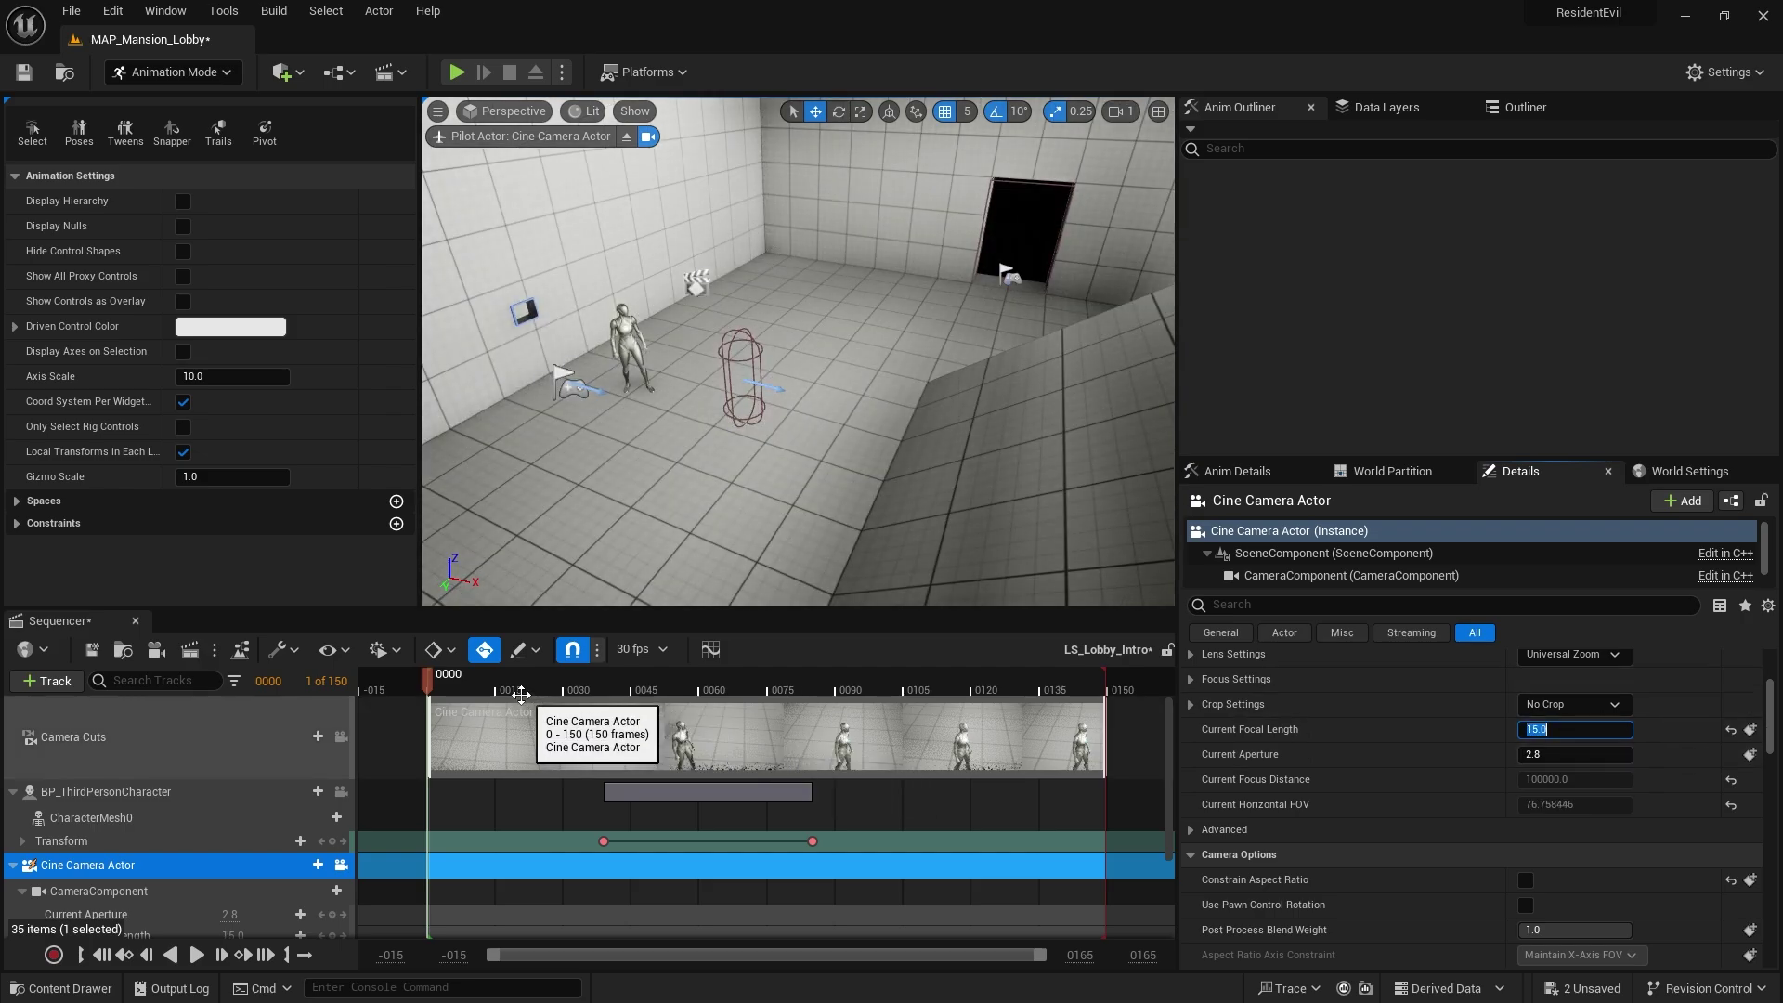
# - Stop piloting the Cine Camera Actor and compare the free viewport view with the view through Camera Cuts
pyautogui.click(535, 493)
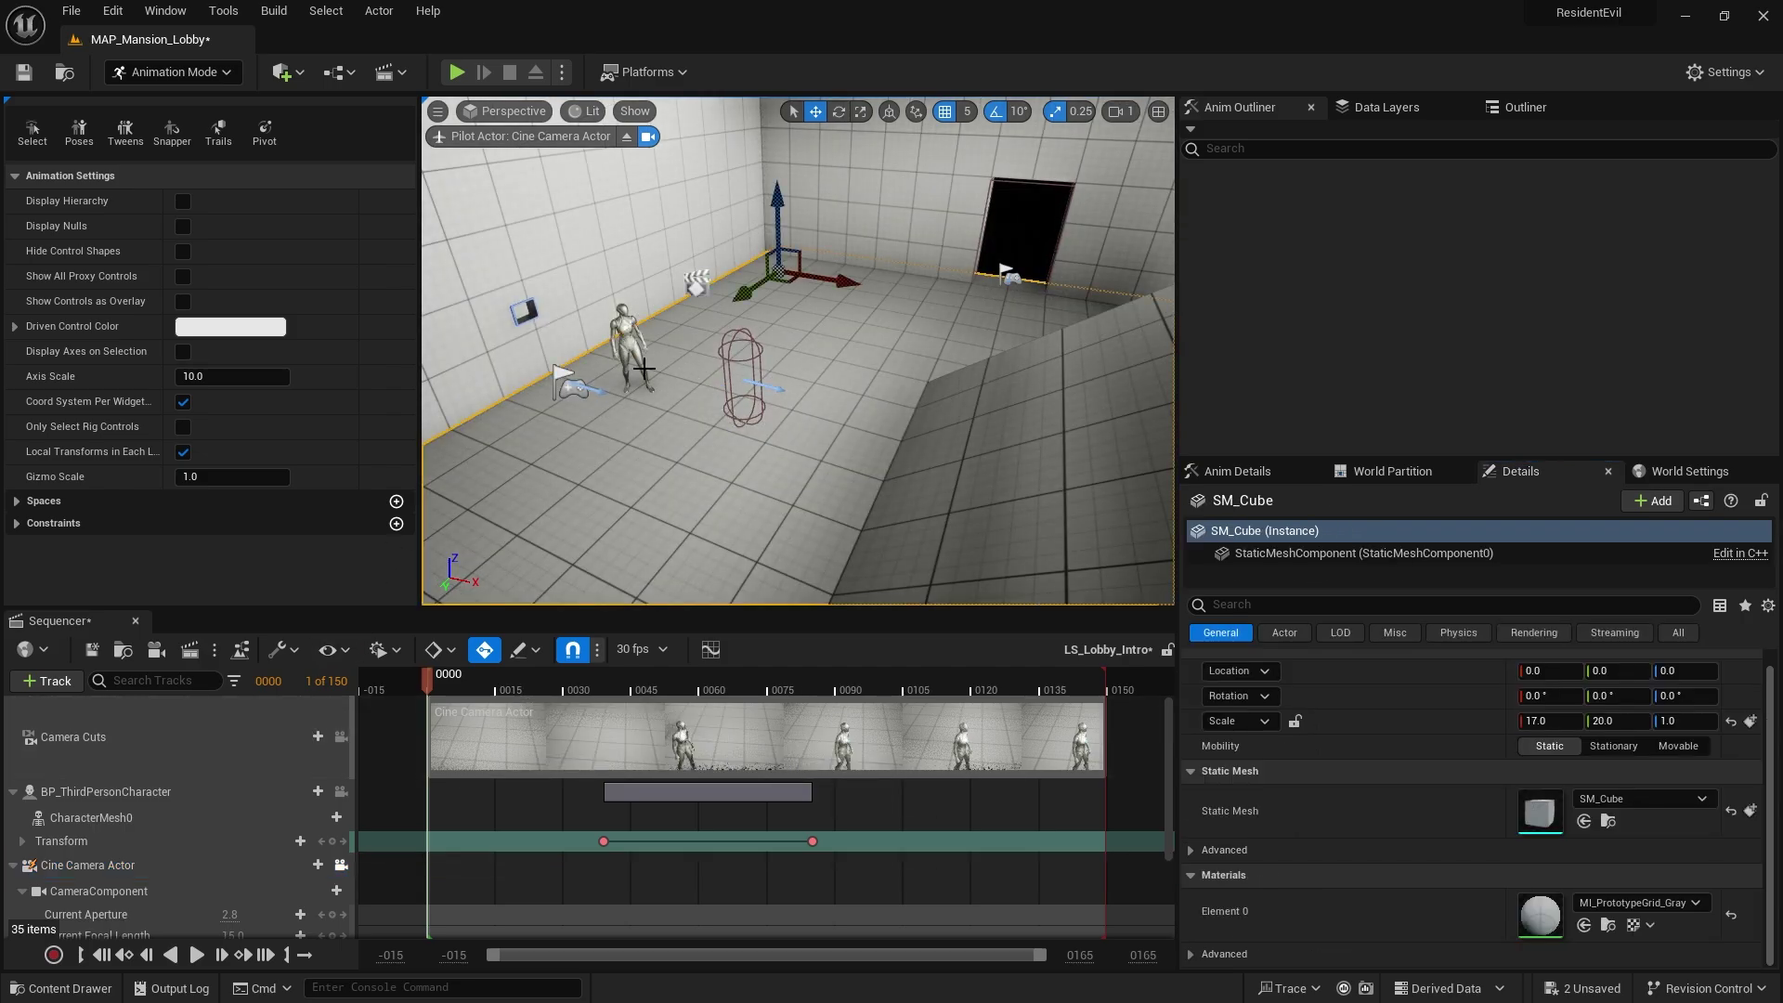
pyautogui.click(630, 139)
pyautogui.moveTo(790, 379); pyautogui.dragTo(769, 455, button='right')
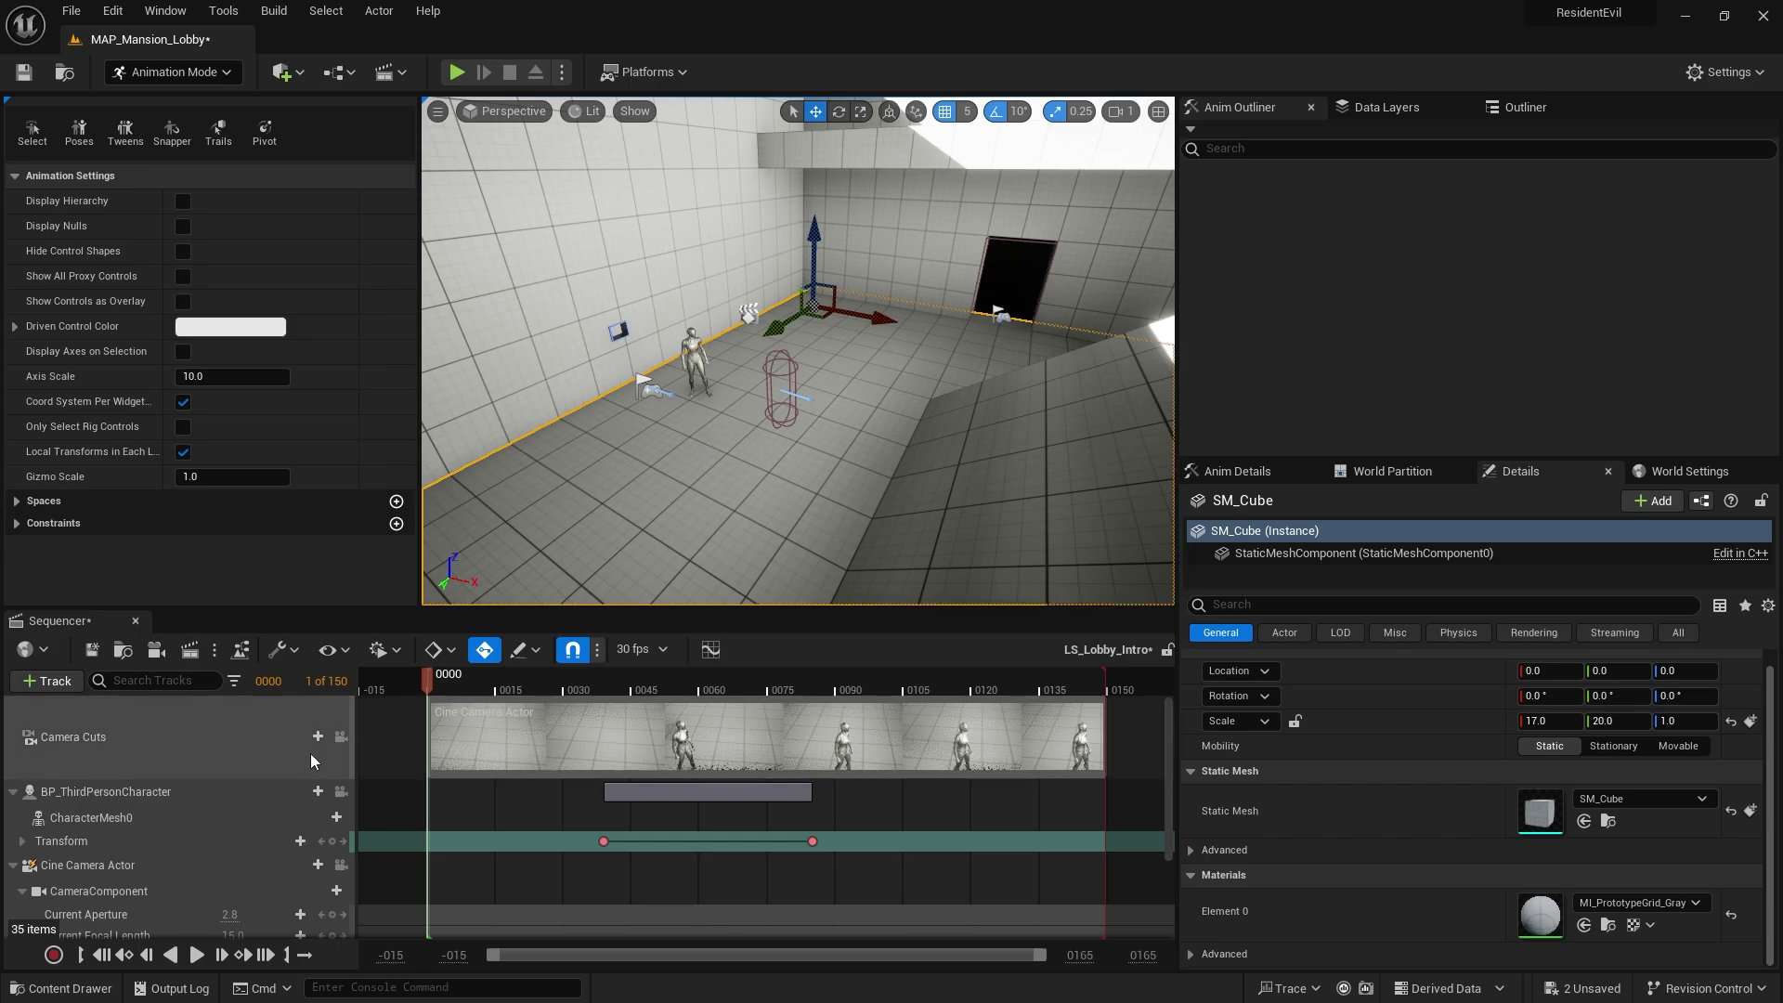
pyautogui.click(340, 737)
pyautogui.click(342, 742)
pyautogui.click(341, 743)
pyautogui.click(342, 743)
pyautogui.click(341, 743)
pyautogui.click(341, 743)
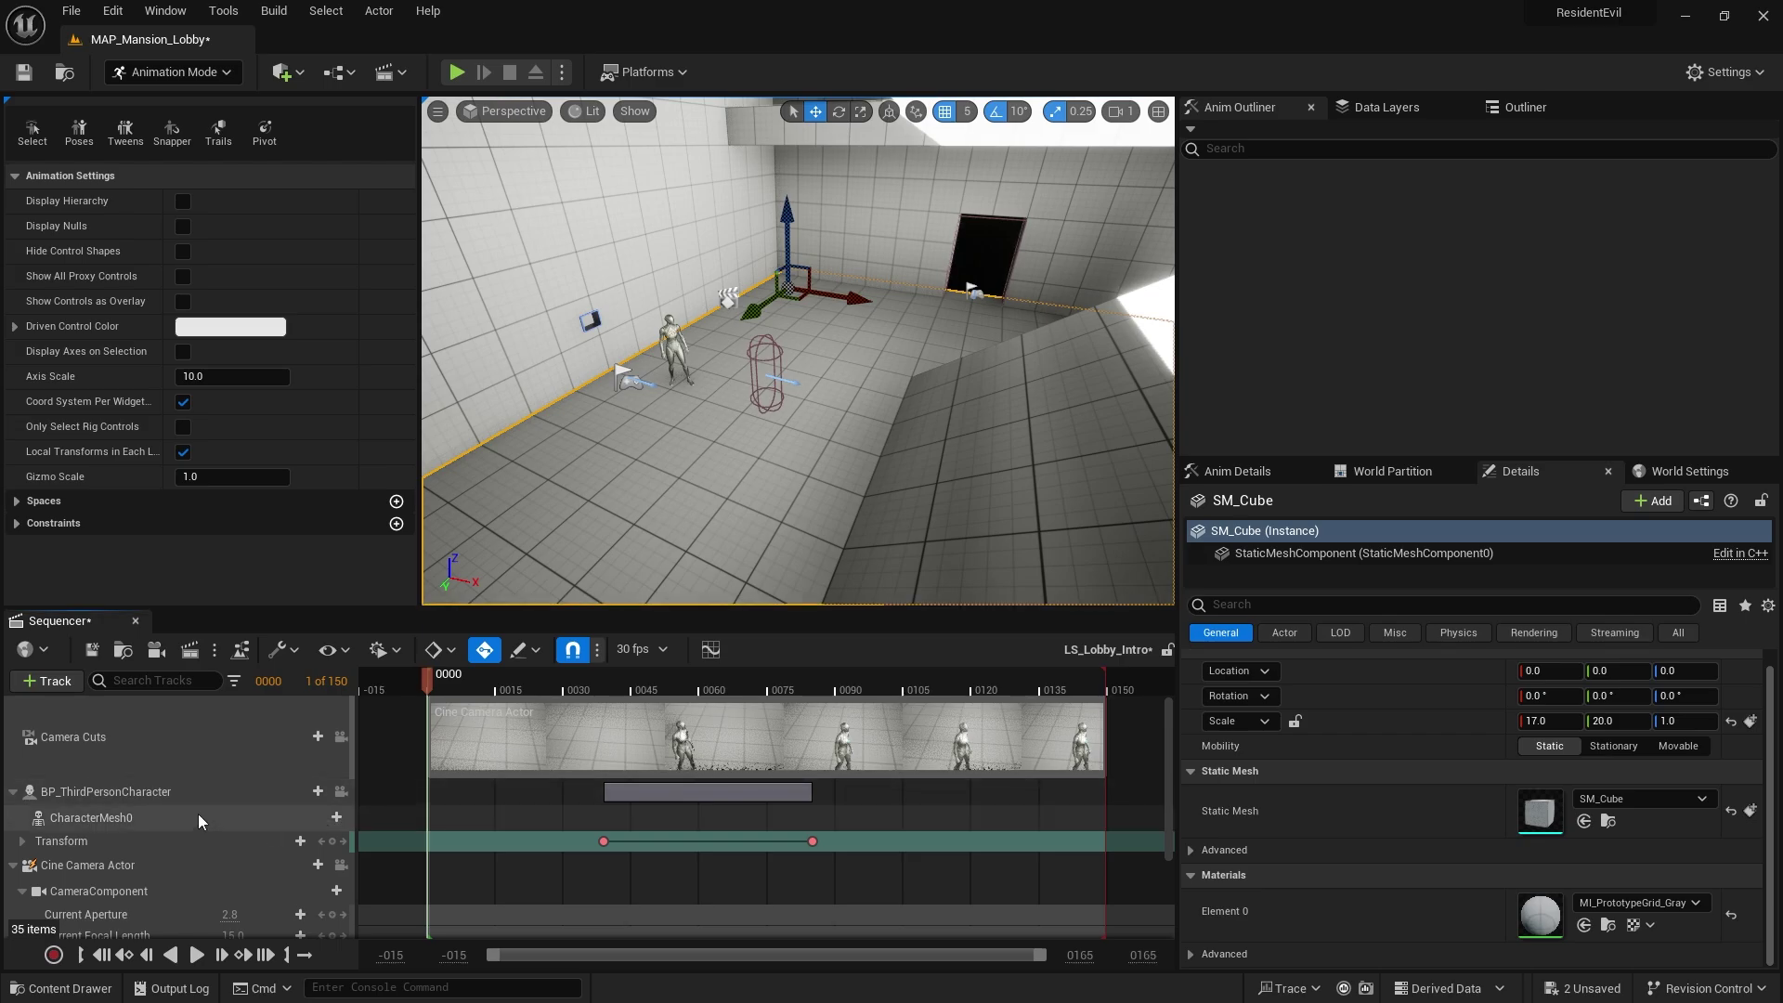
# - Try a Current Focal Length of 20 on the Cine Camera Actor and preview the shot through Camera Cuts
pyautogui.click(132, 865)
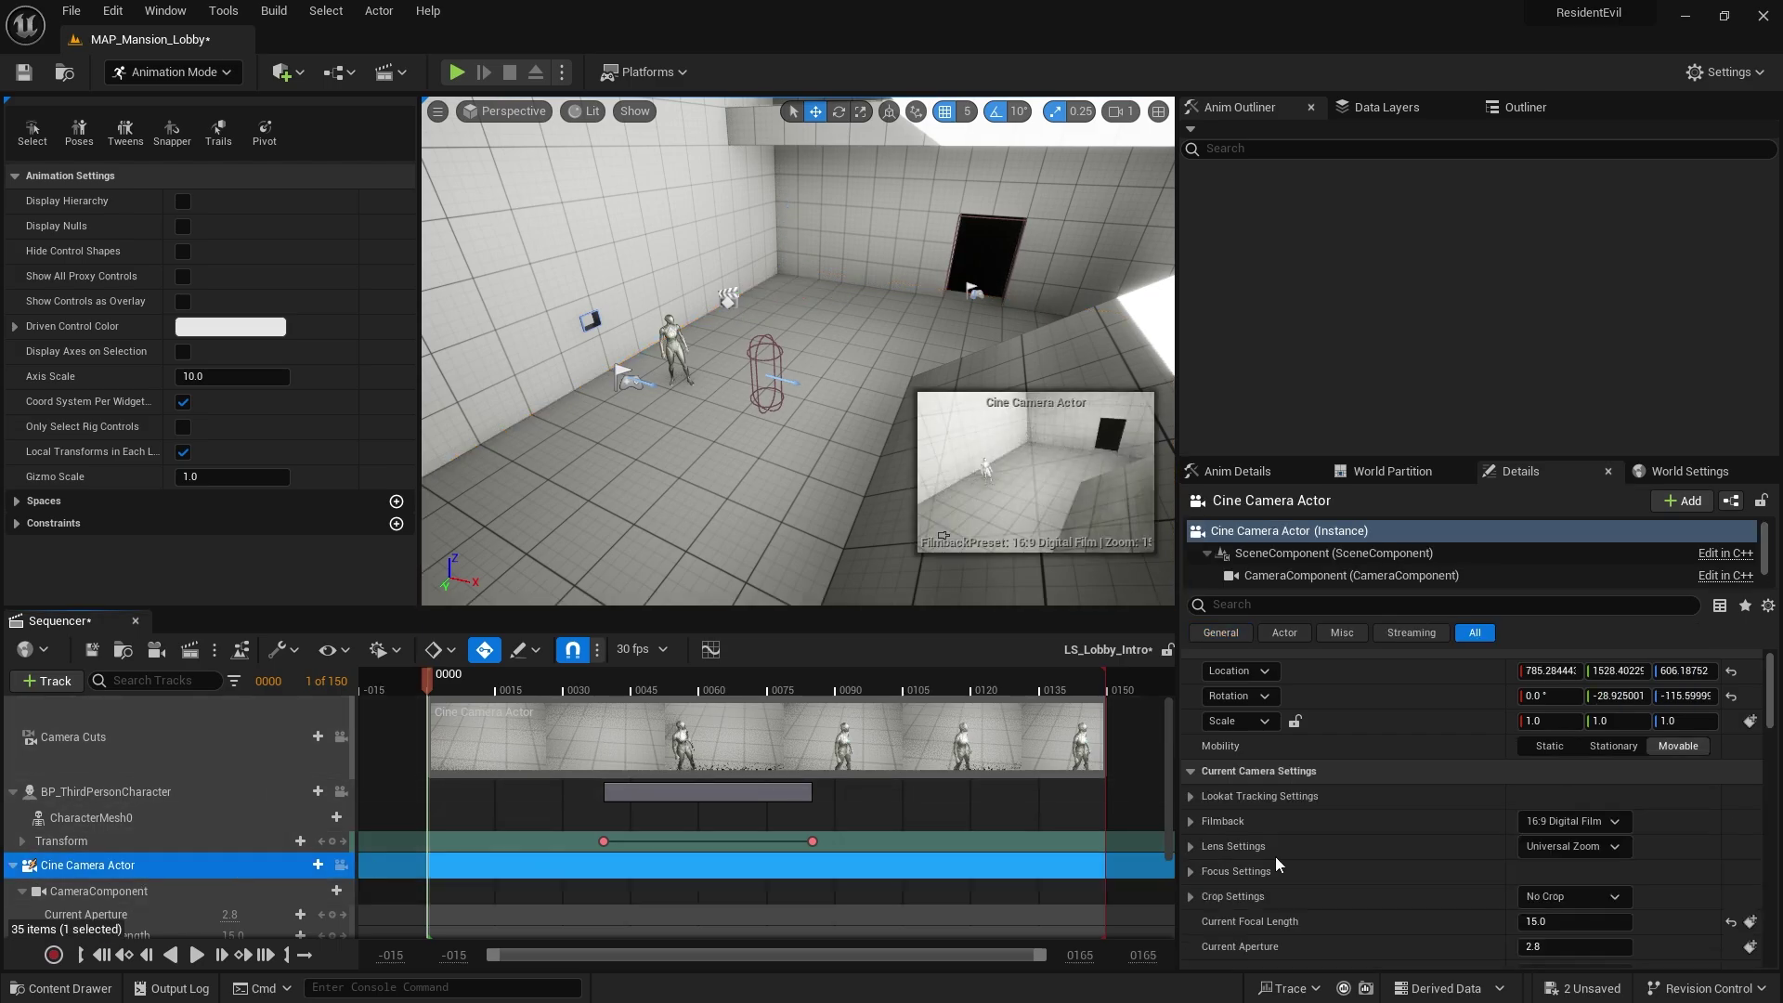
pyautogui.click(1547, 917)
pyautogui.write('20')
pyautogui.press('Return')
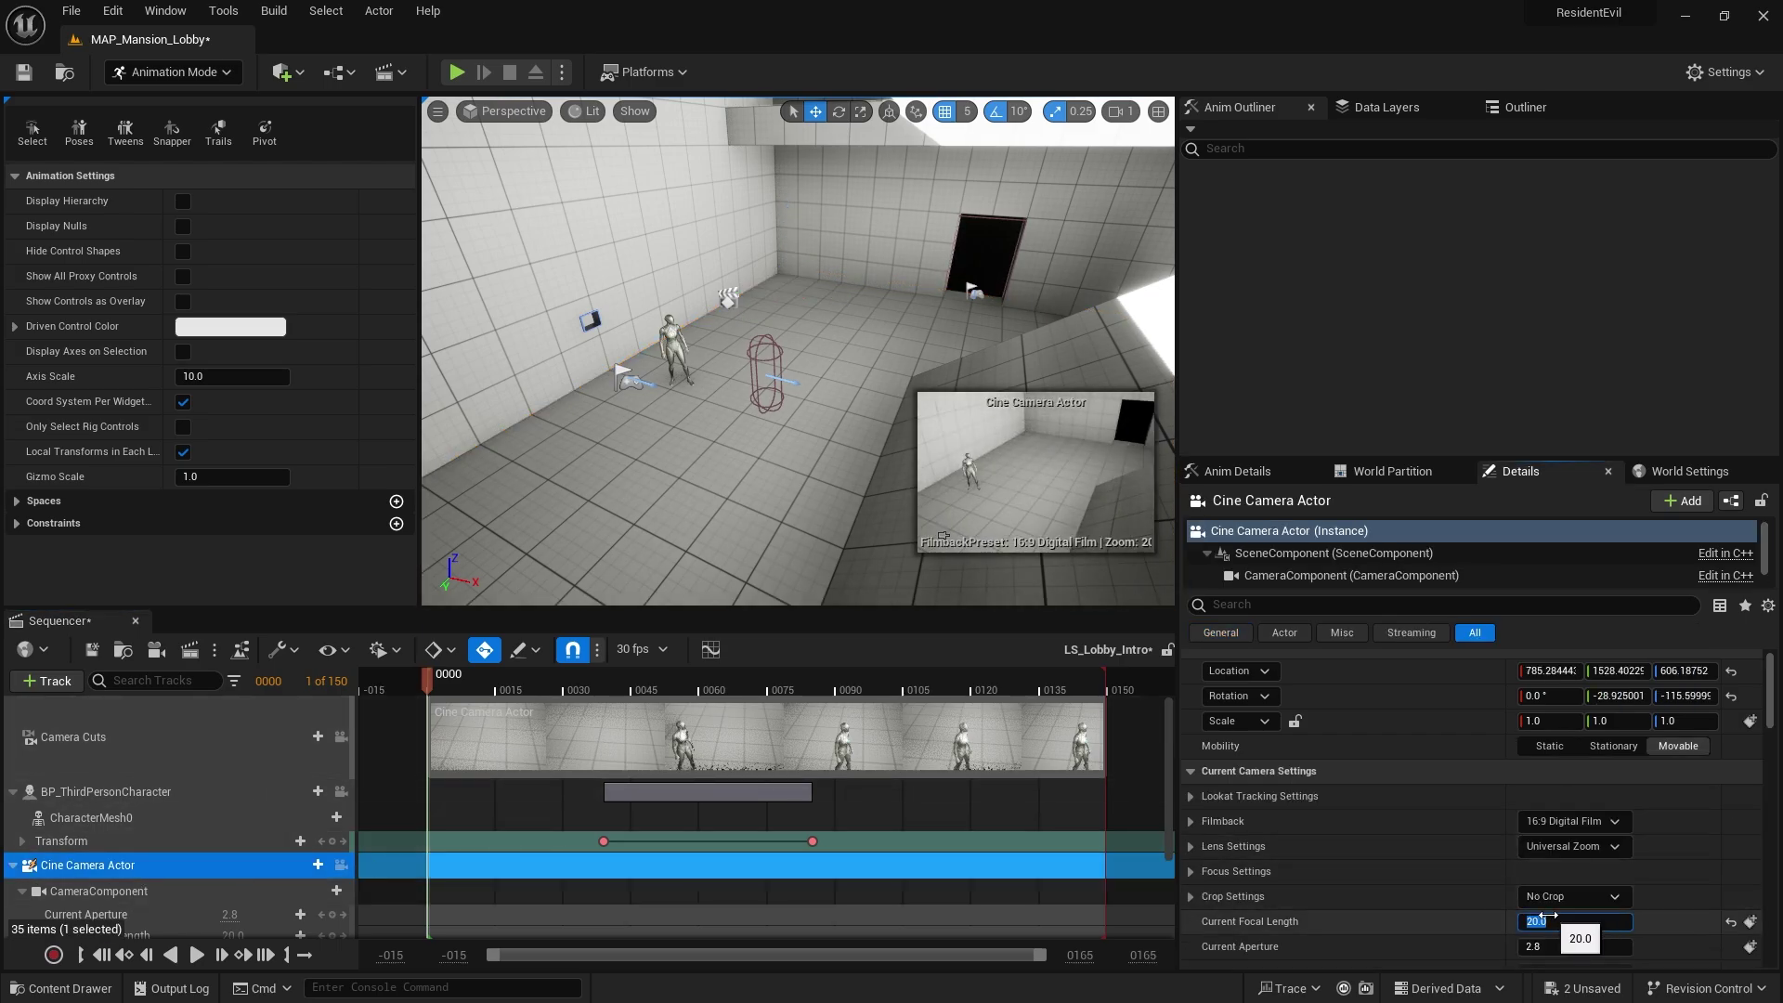
pyautogui.click(342, 739)
pyautogui.click(343, 738)
pyautogui.click(342, 740)
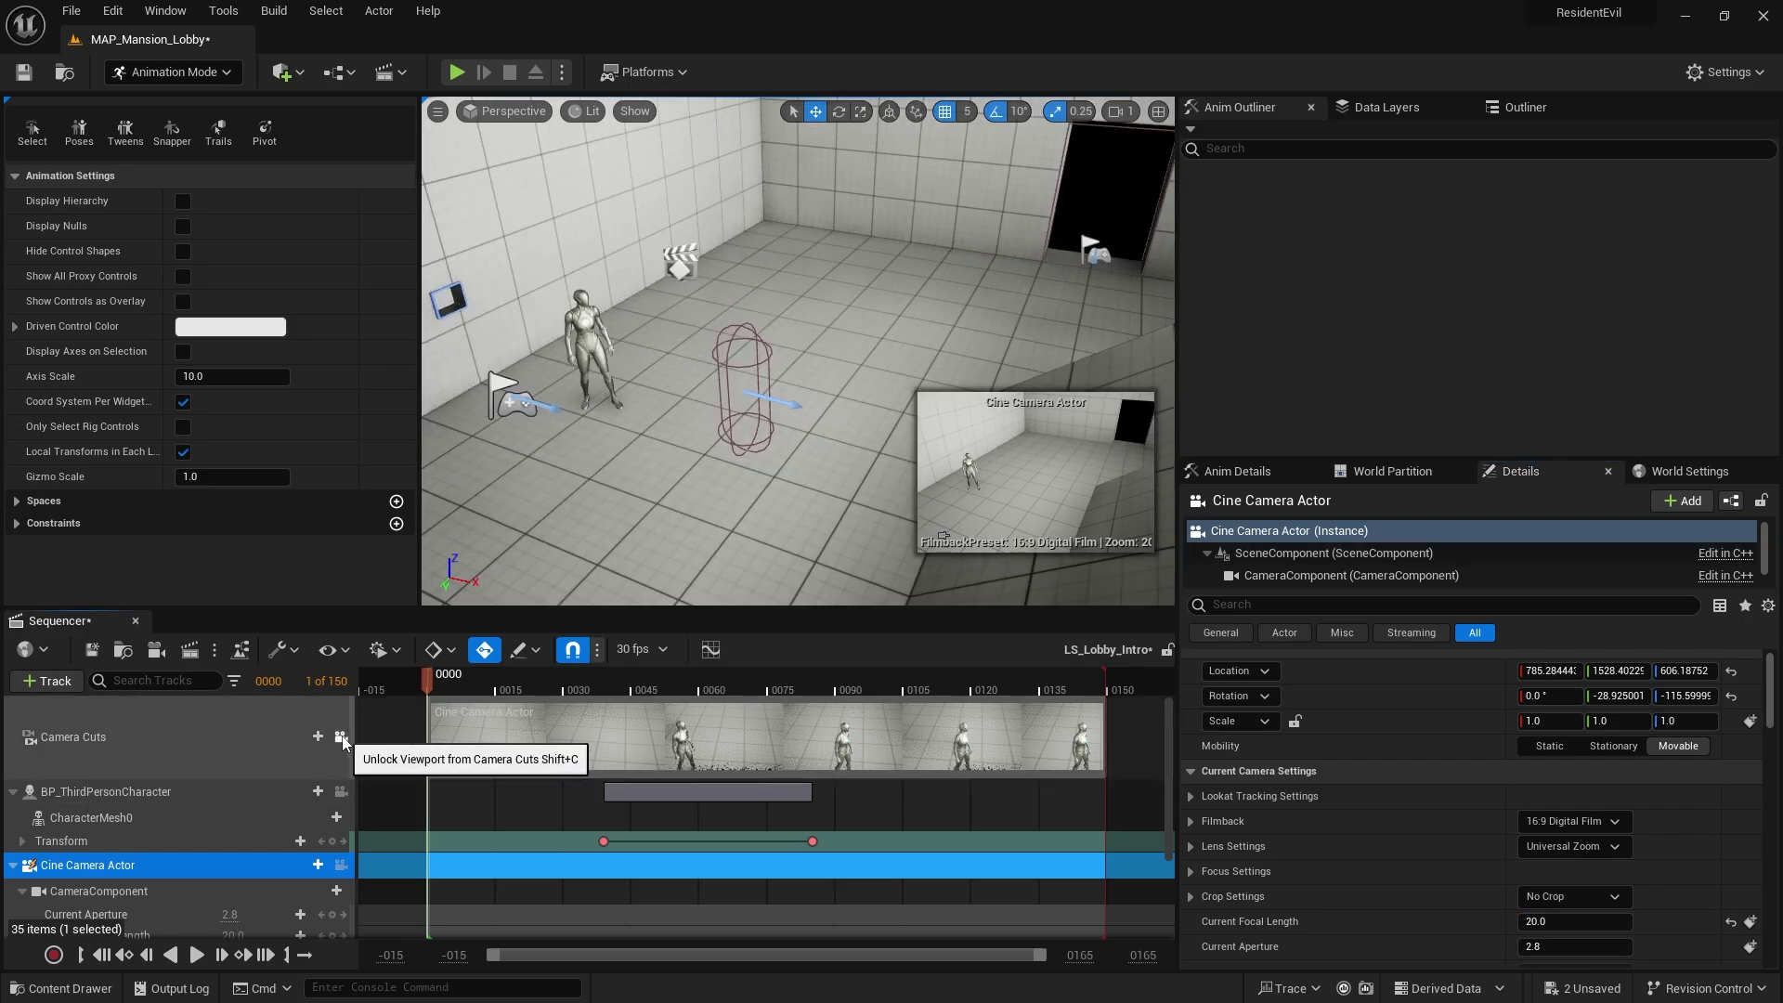
pyautogui.click(343, 741)
# - Try a Current Focal Length of 10 on the Cine Camera Actor and check the shot through Camera Cuts
pyautogui.click(1587, 922)
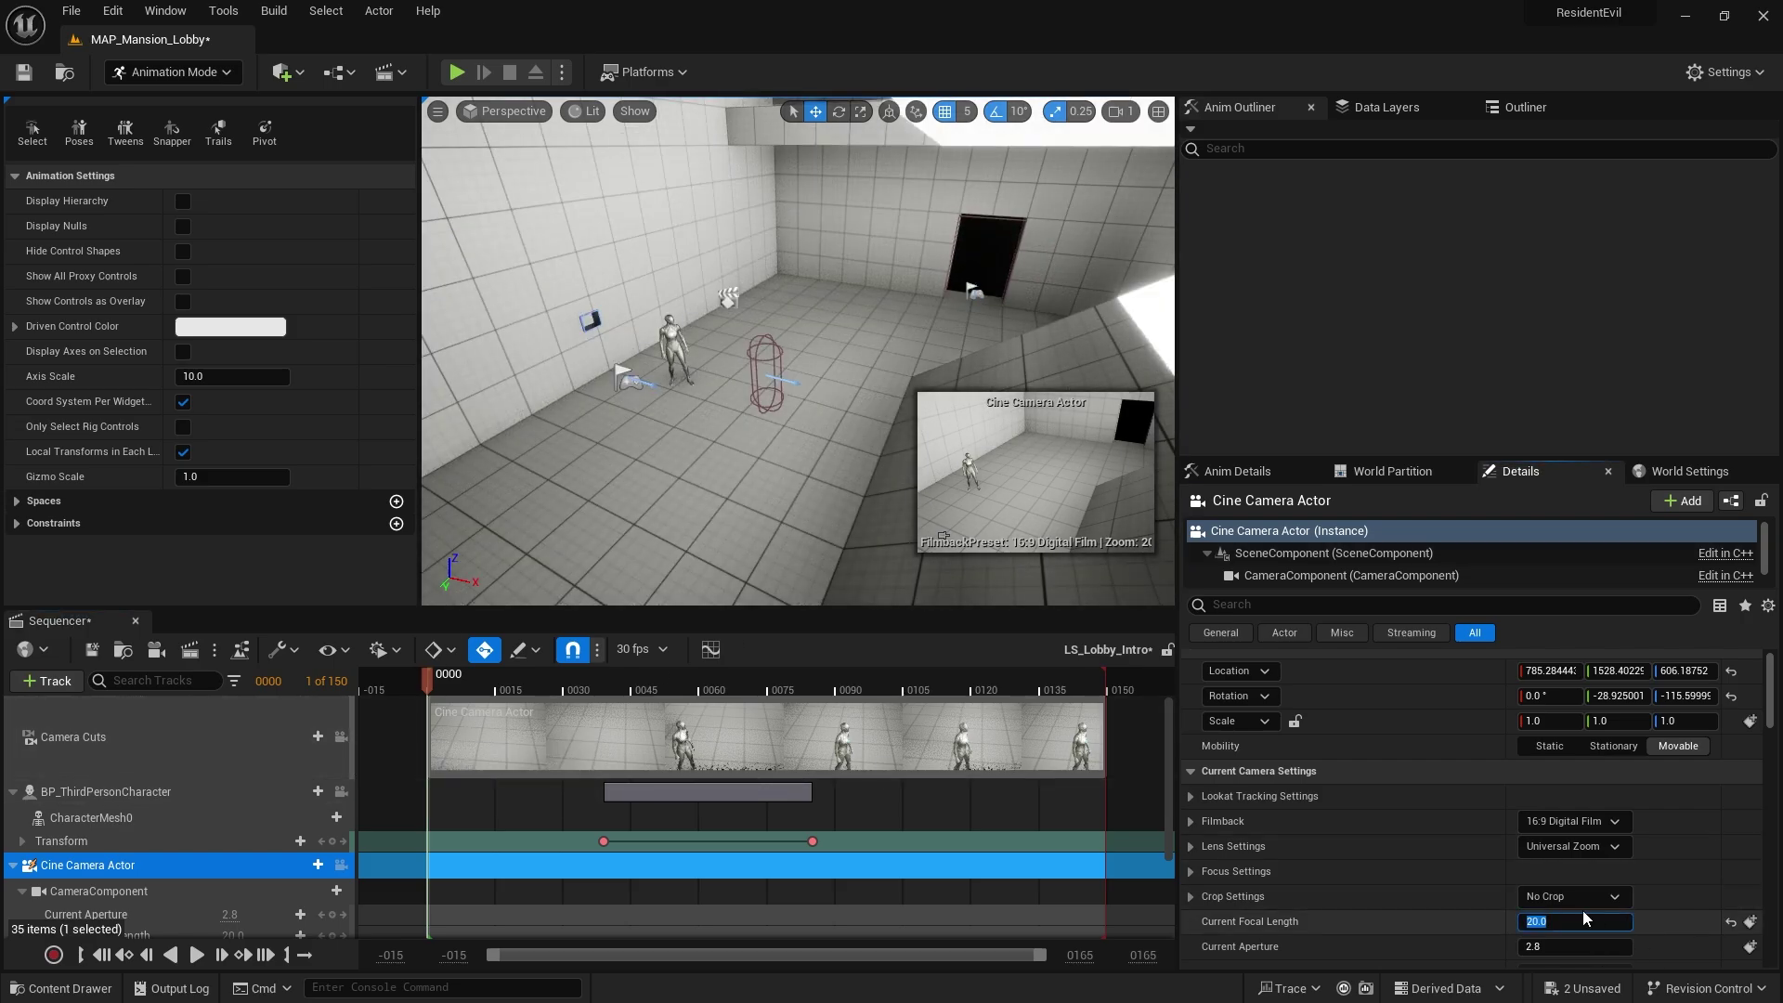
pyautogui.write('10')
pyautogui.press('Return')
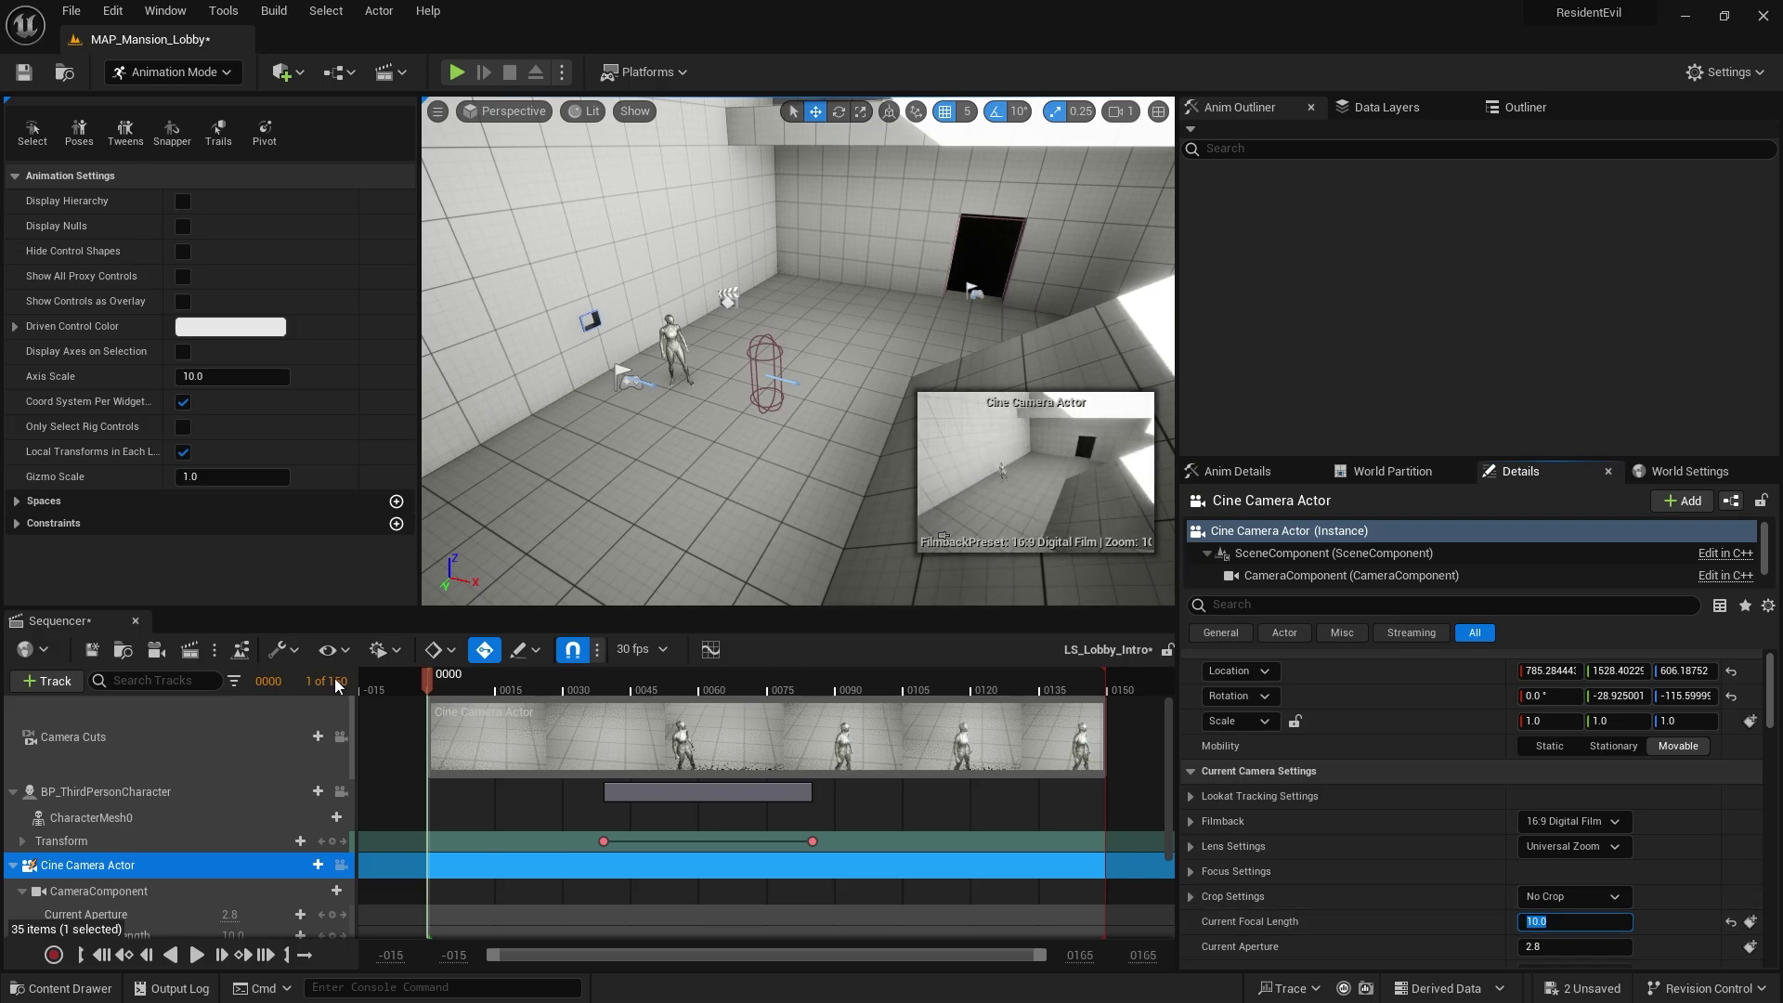
pyautogui.click(340, 737)
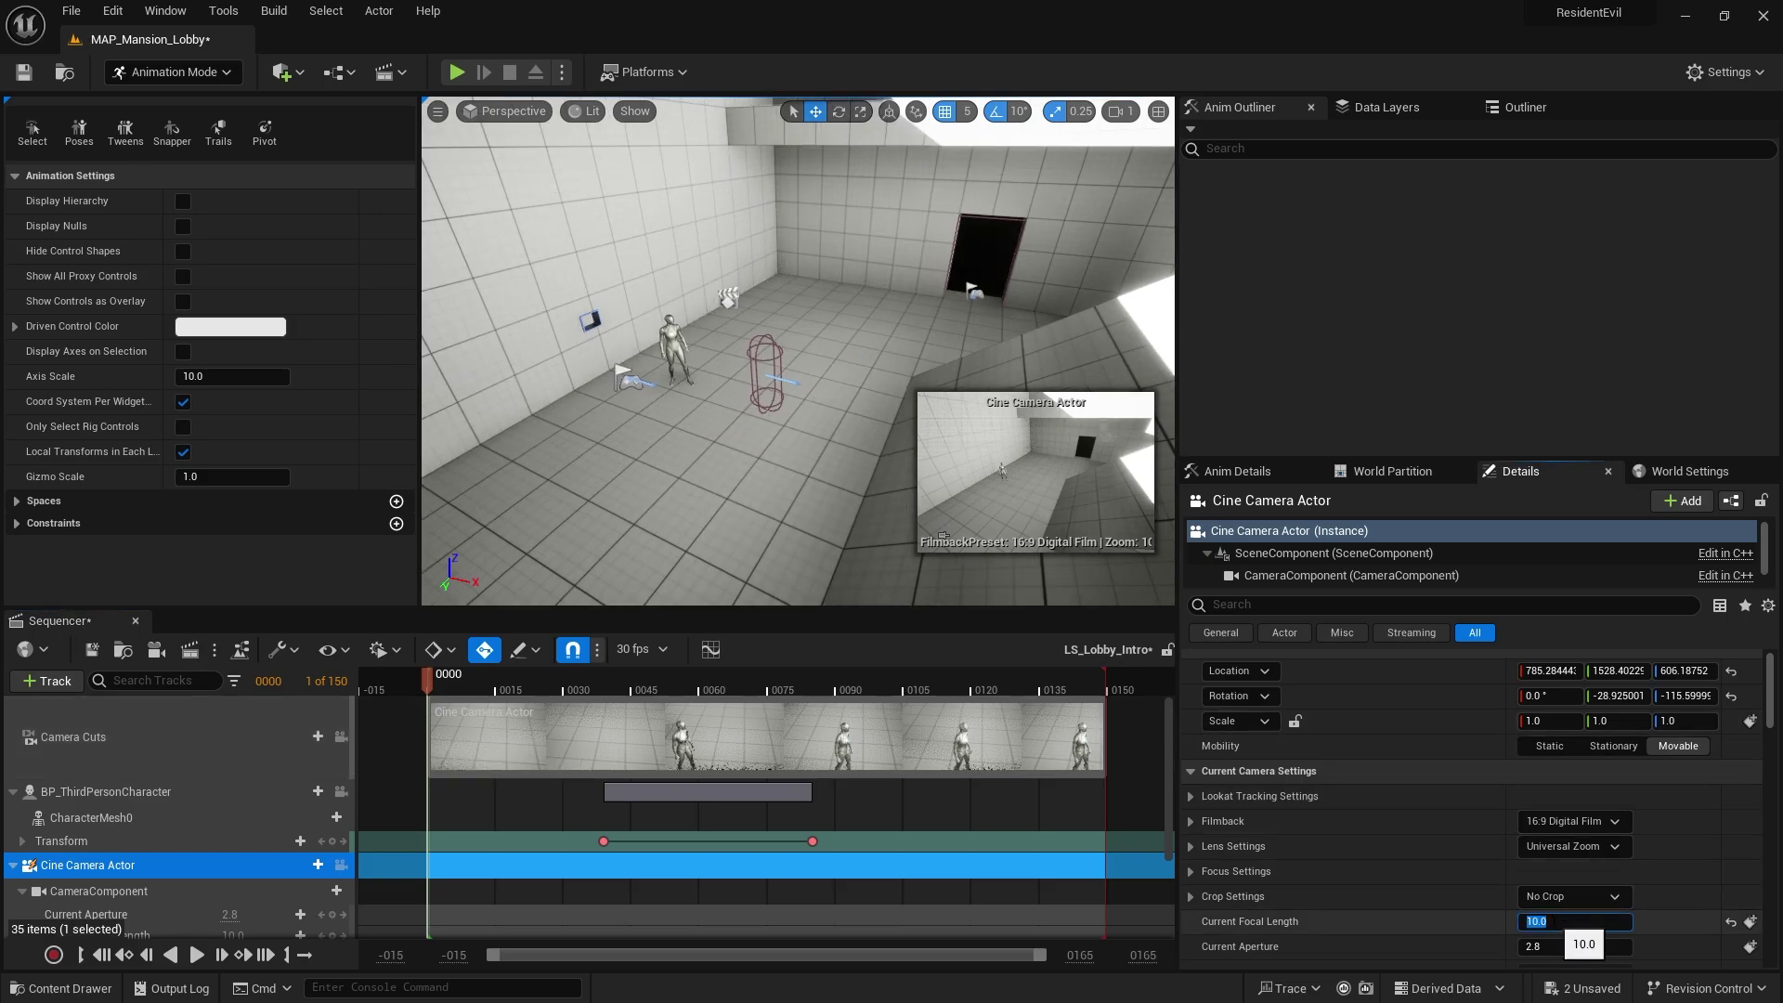
# - Set the Cine Camera Actor's Current Focal Length to 12 and preview it through Camera Cuts
pyautogui.press('Return')
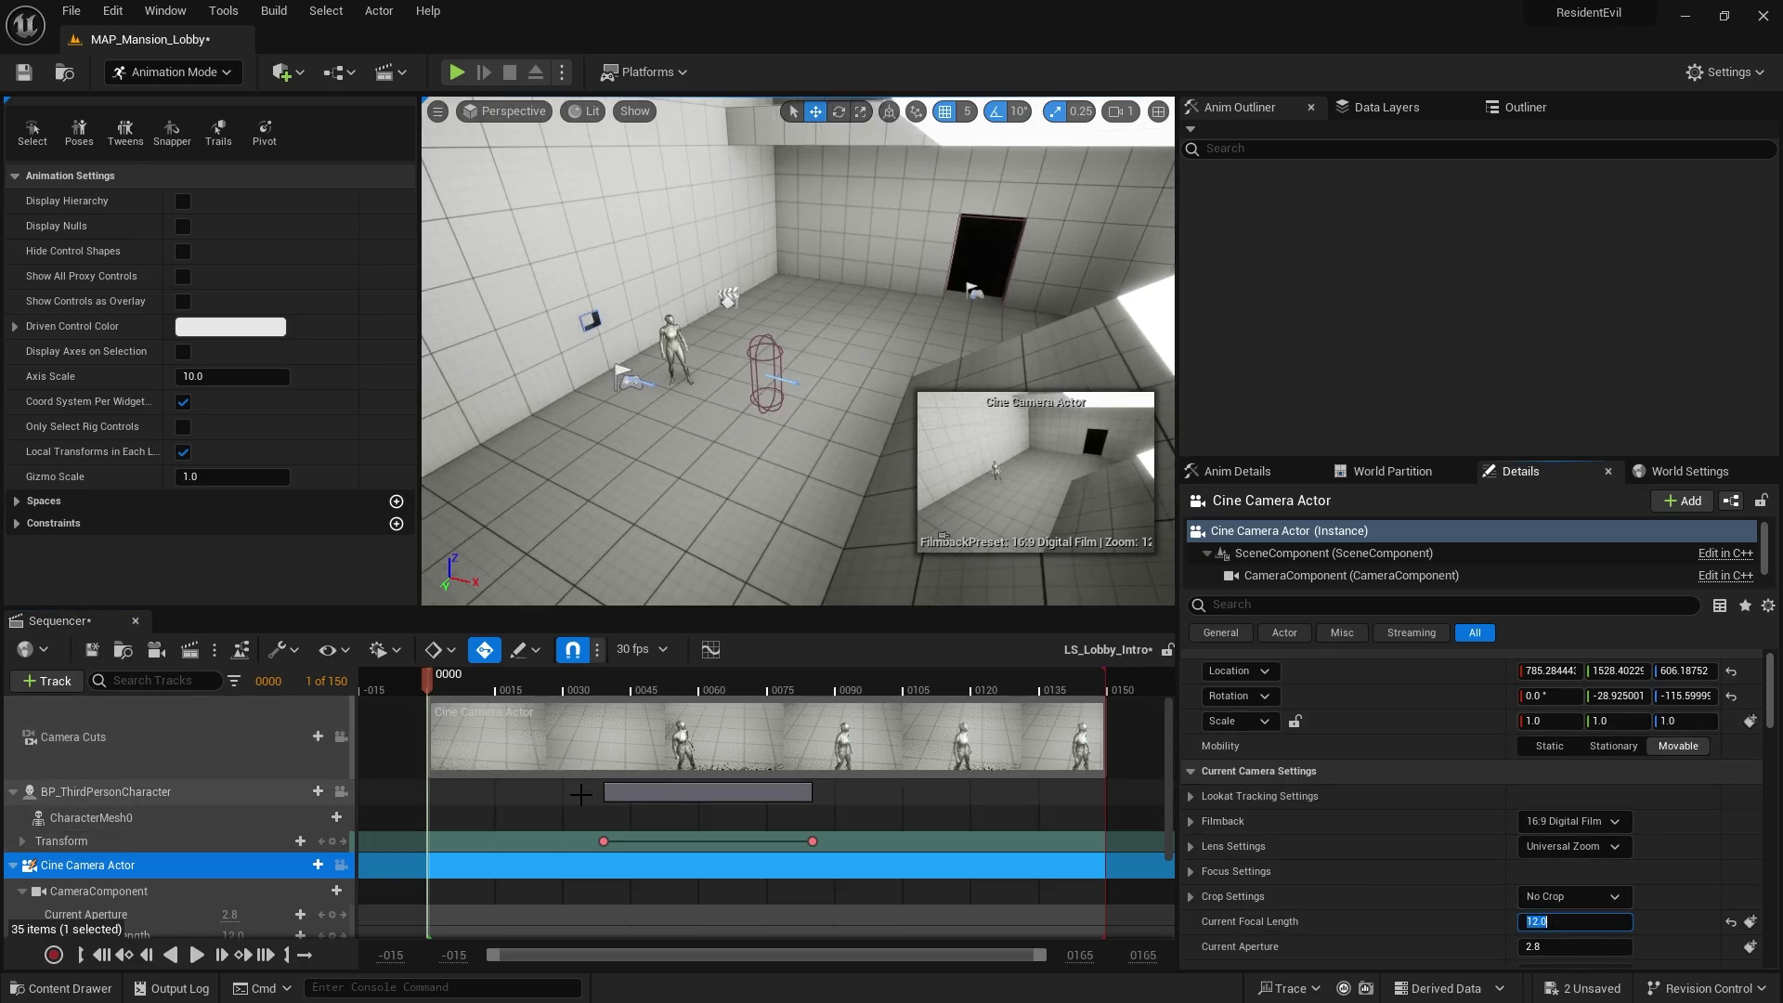
pyautogui.click(338, 738)
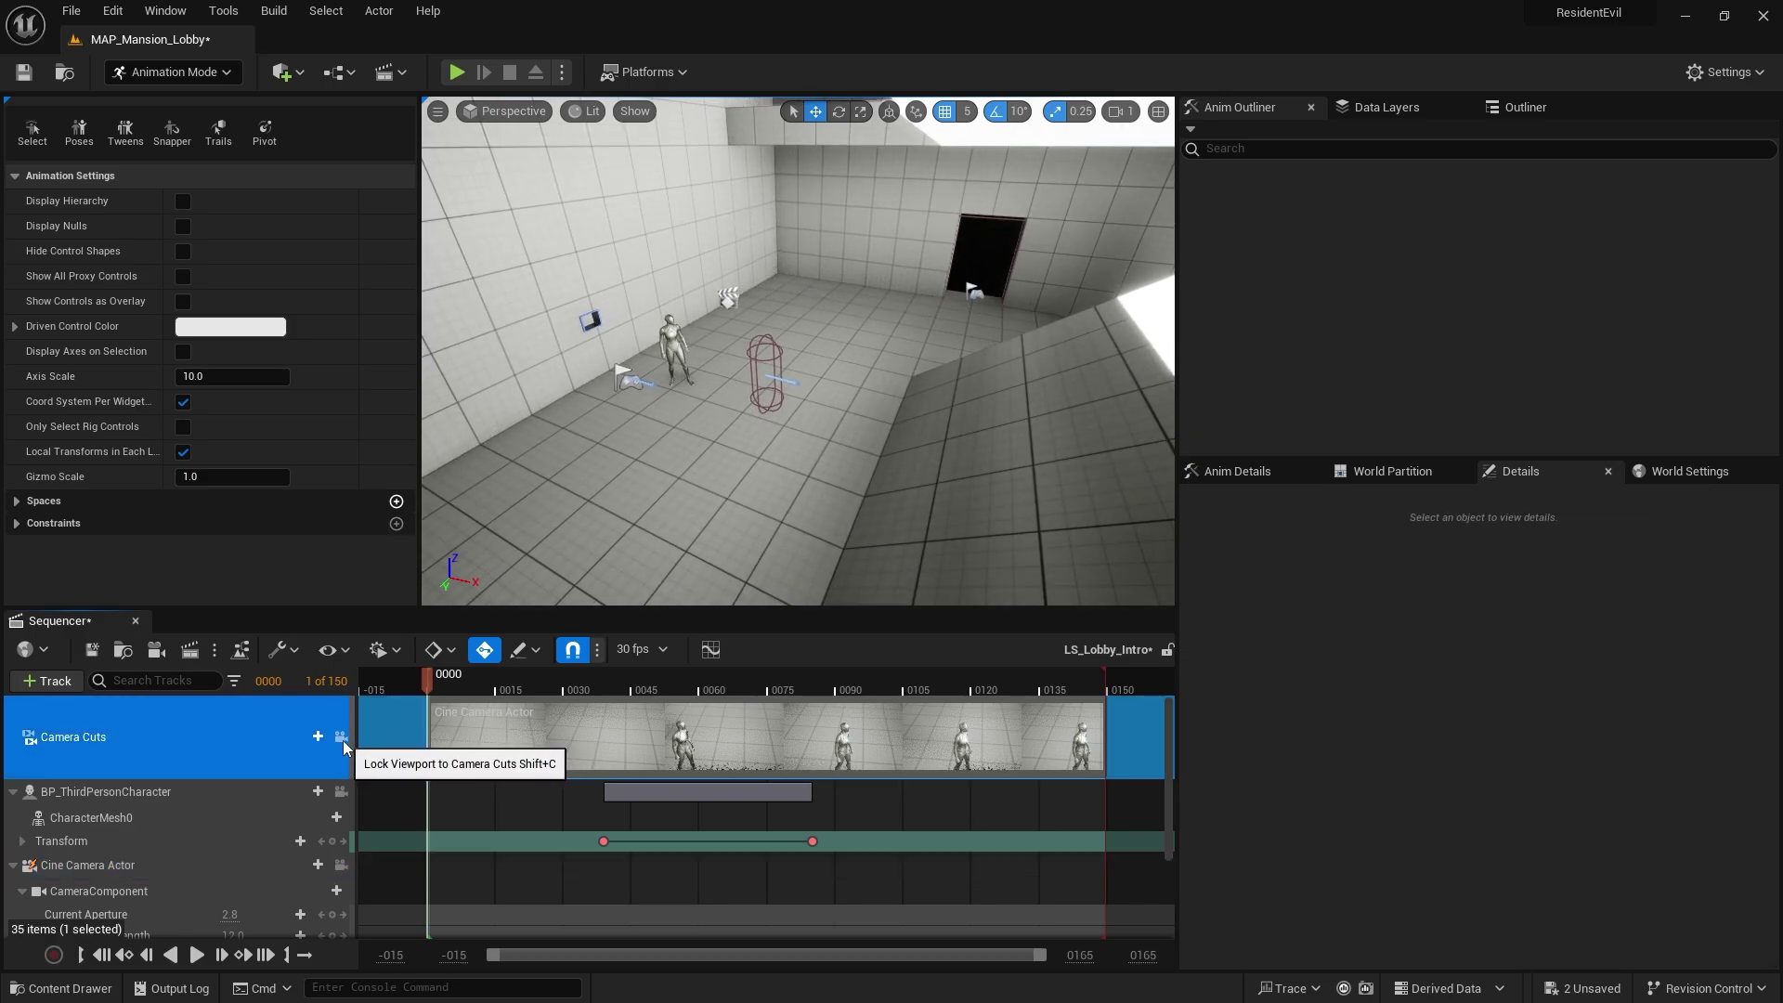
pyautogui.click(219, 758)
# - Pilot the Cine Camera Actor from the sequence and add a Transform key for it at frame 0
pyautogui.click(232, 865)
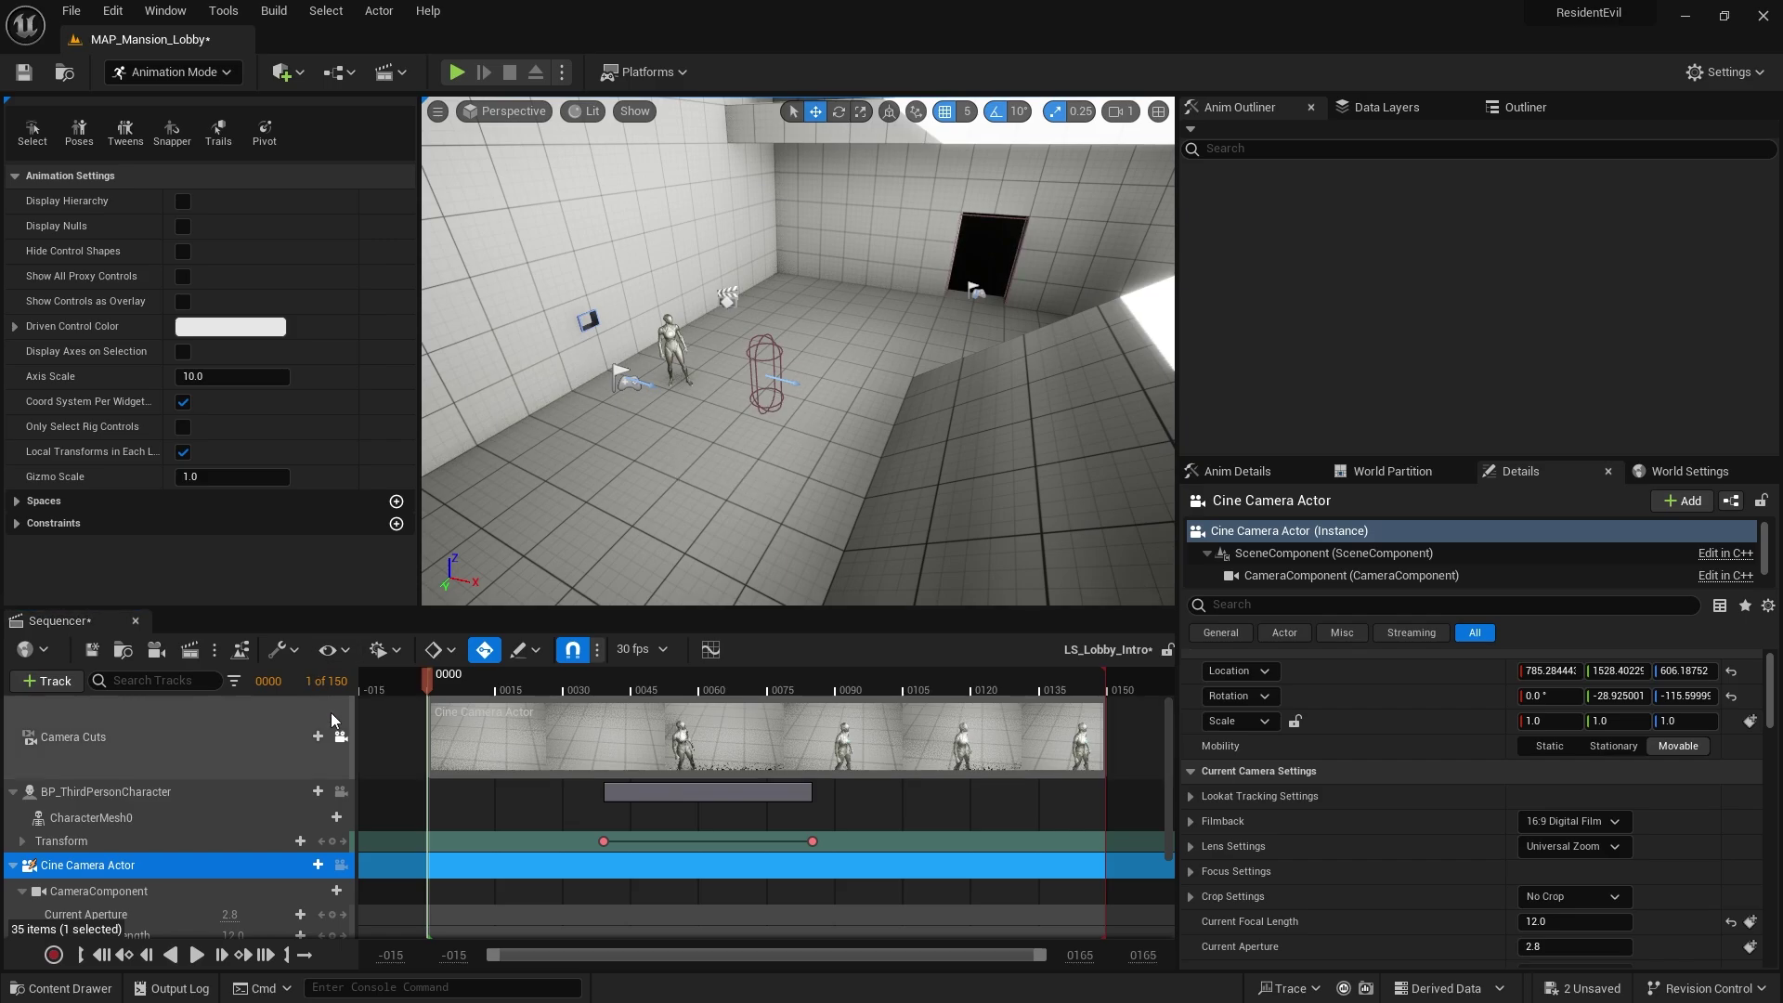
pyautogui.click(341, 865)
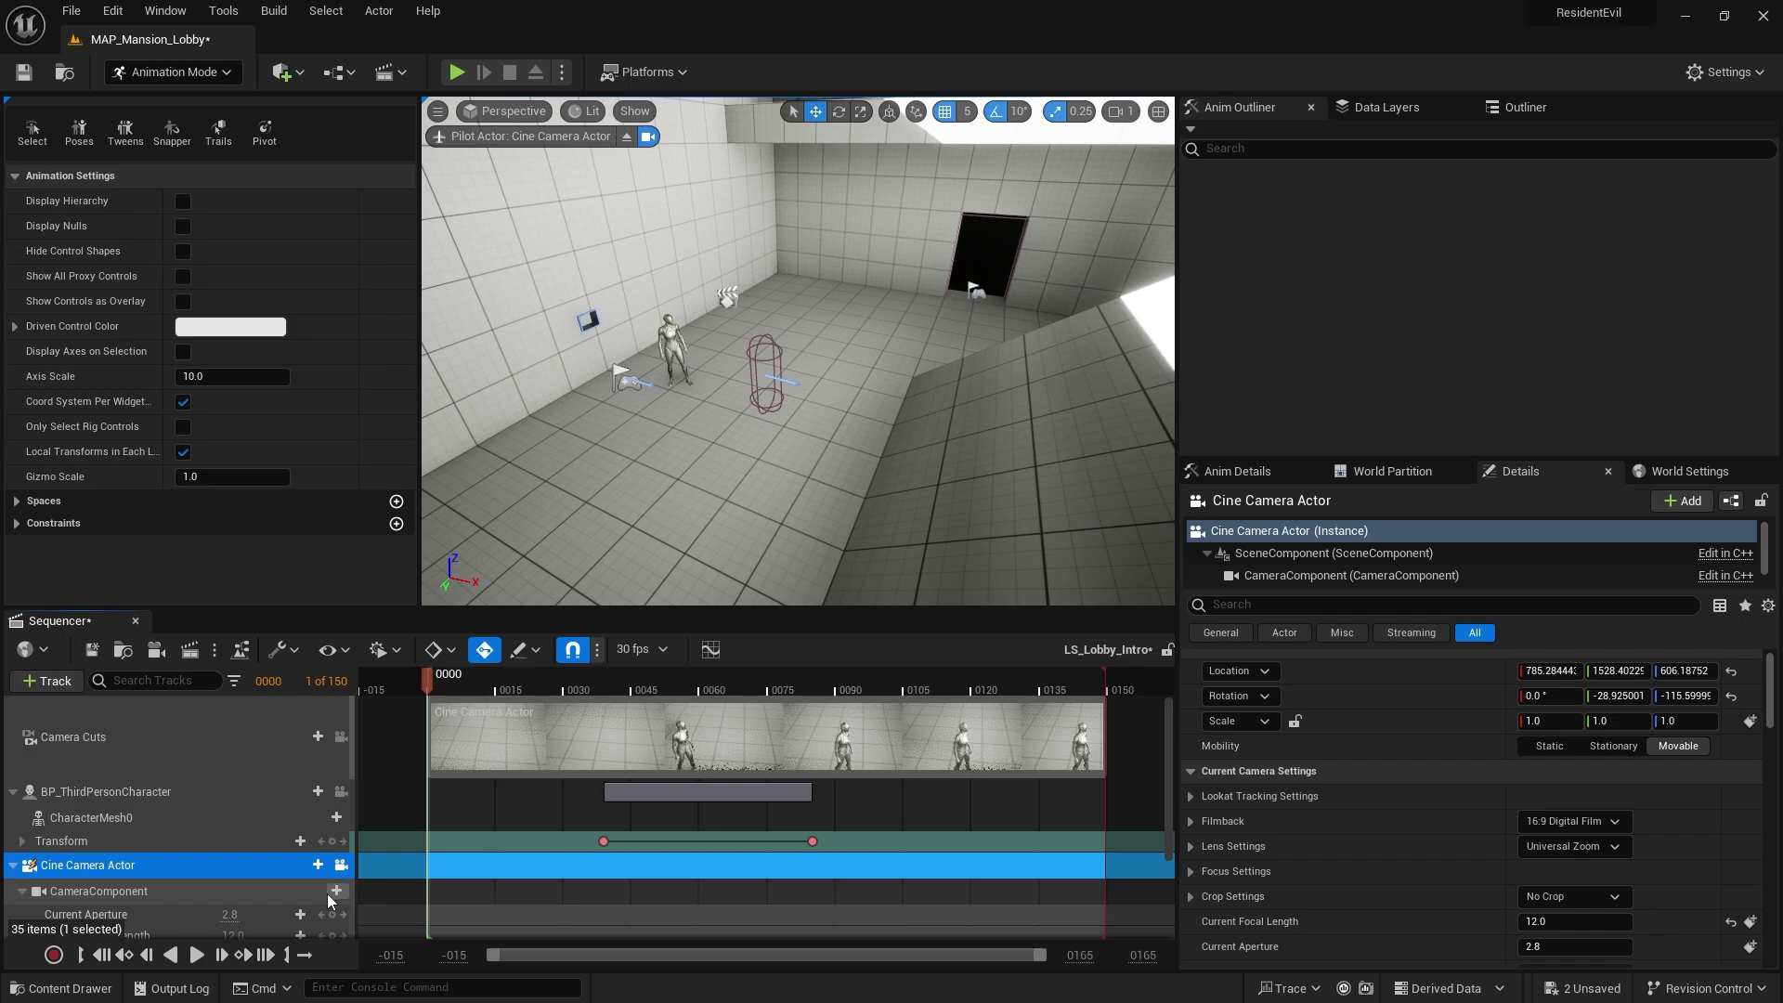
pyautogui.scroll(-3, 259, 876)
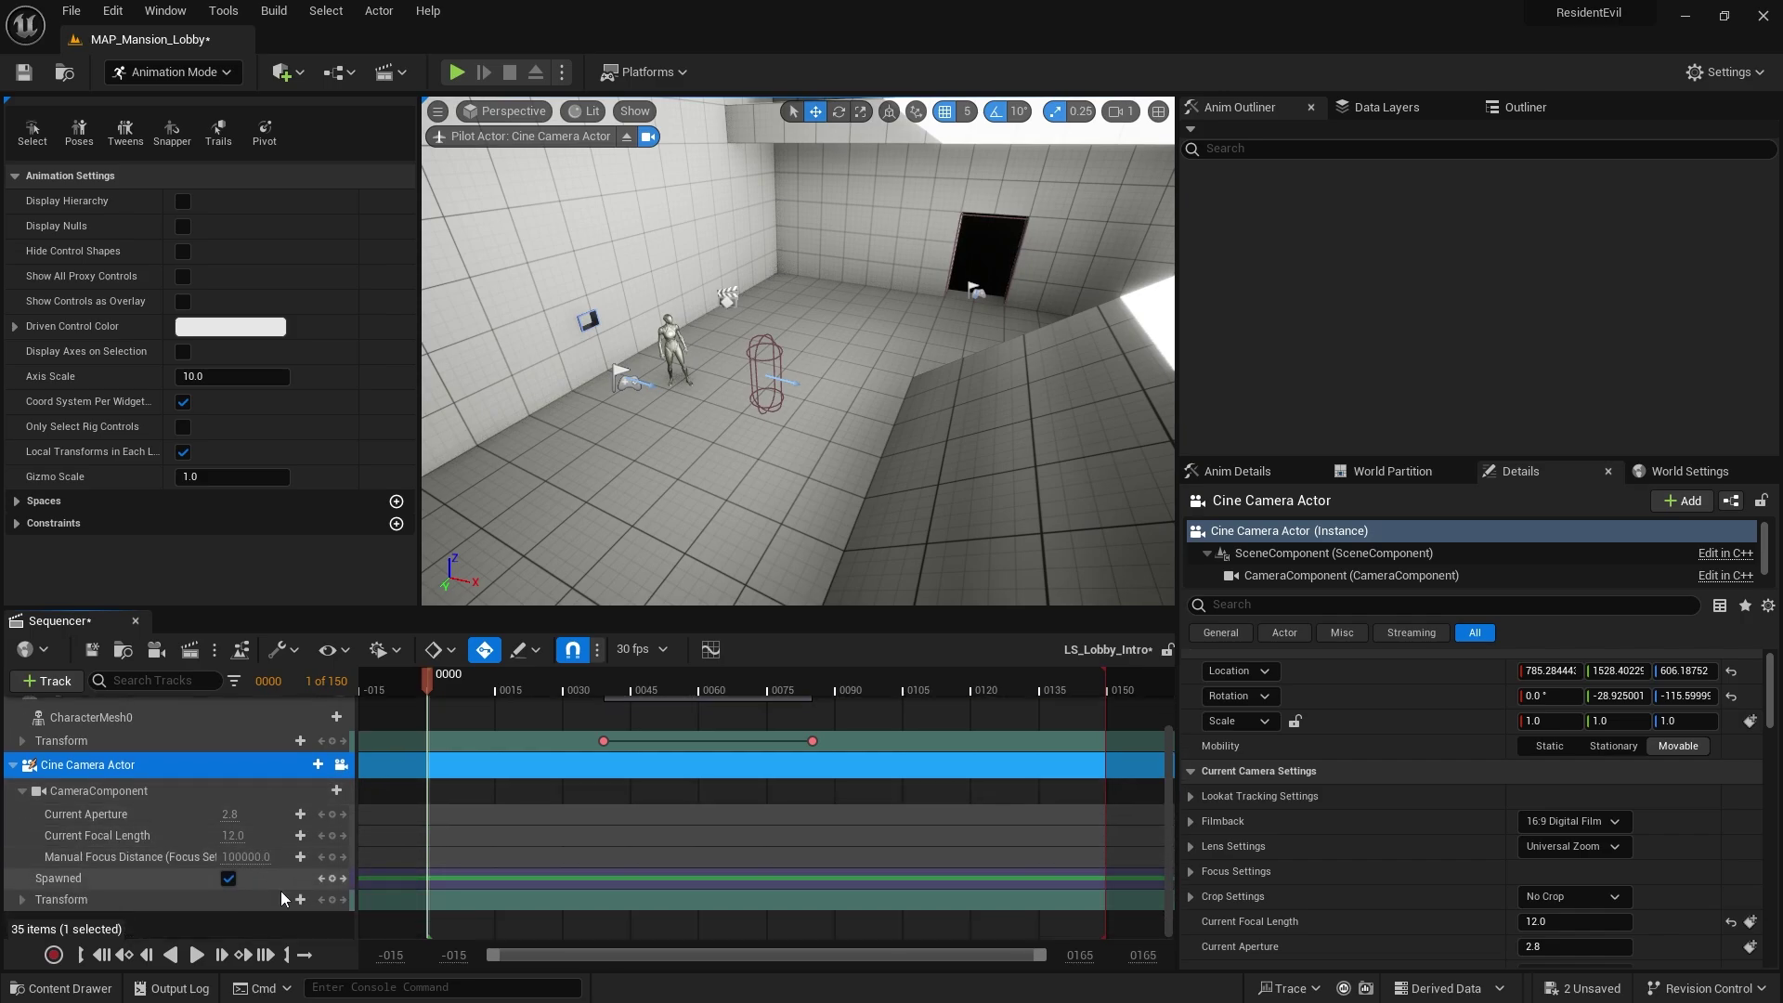
pyautogui.click(332, 899)
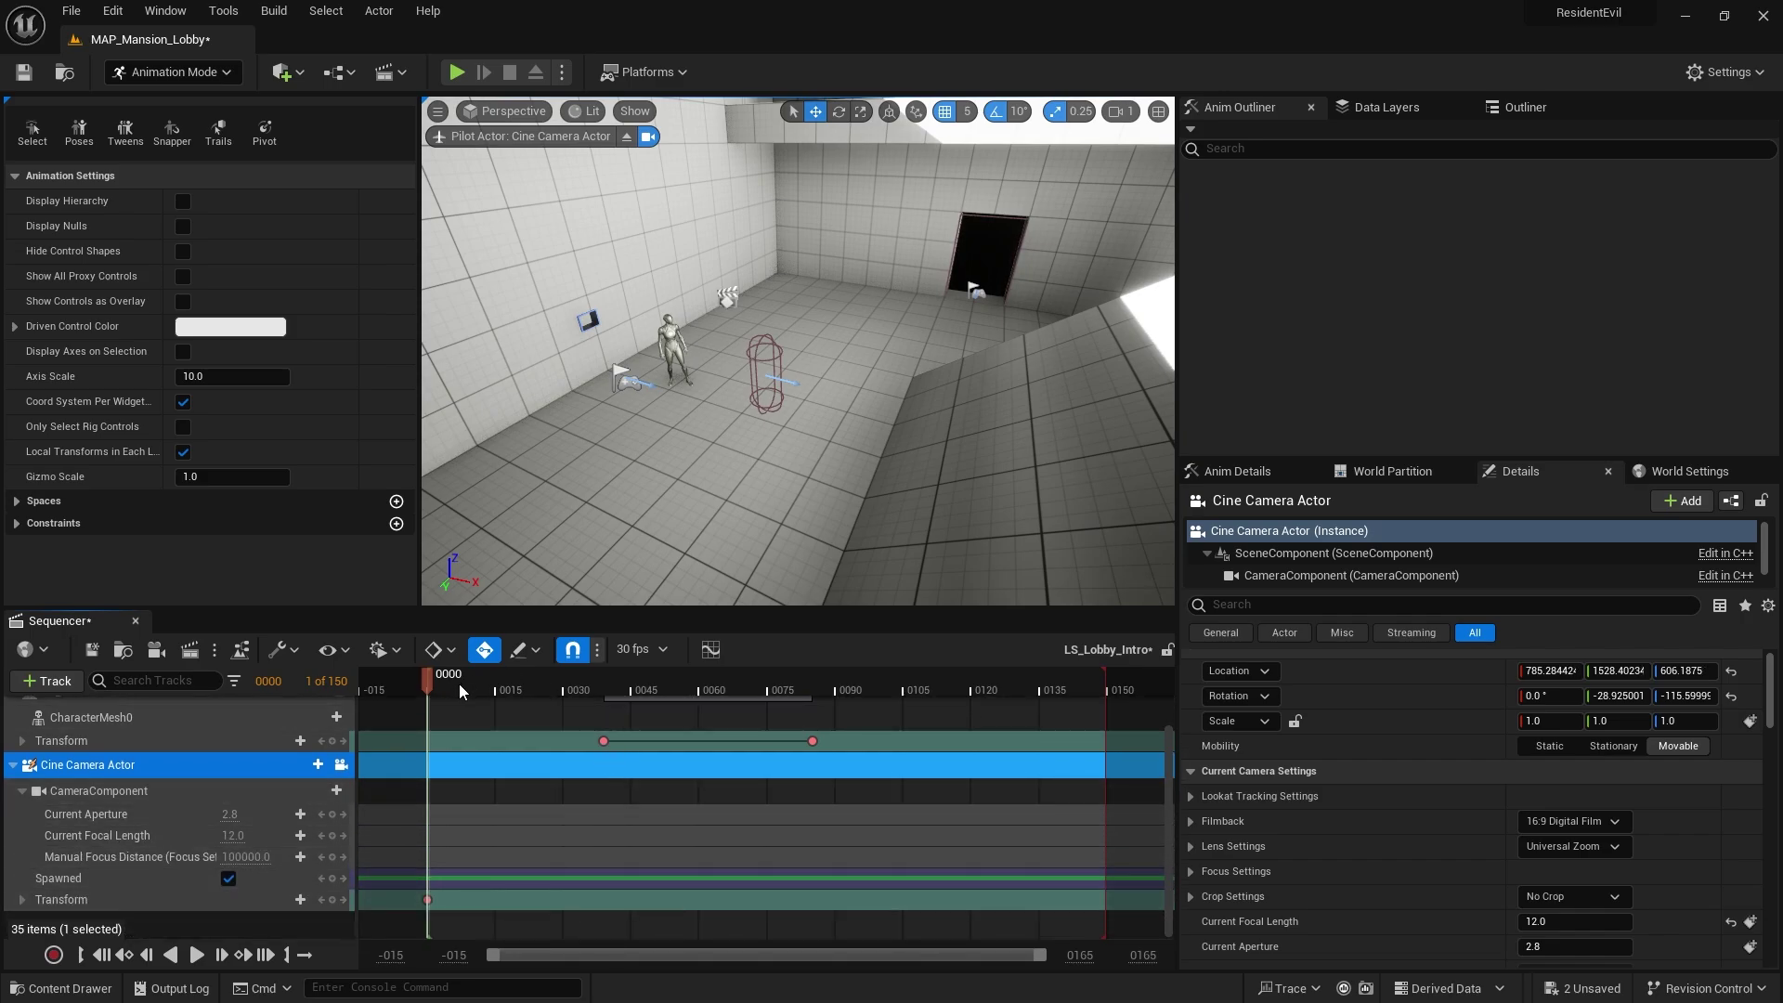
# - At frame 49, key the piloted camera at about 295, 1617, 606, looking down on the character along the wall
pyautogui.moveTo(460, 683); pyautogui.dragTo(649, 697)
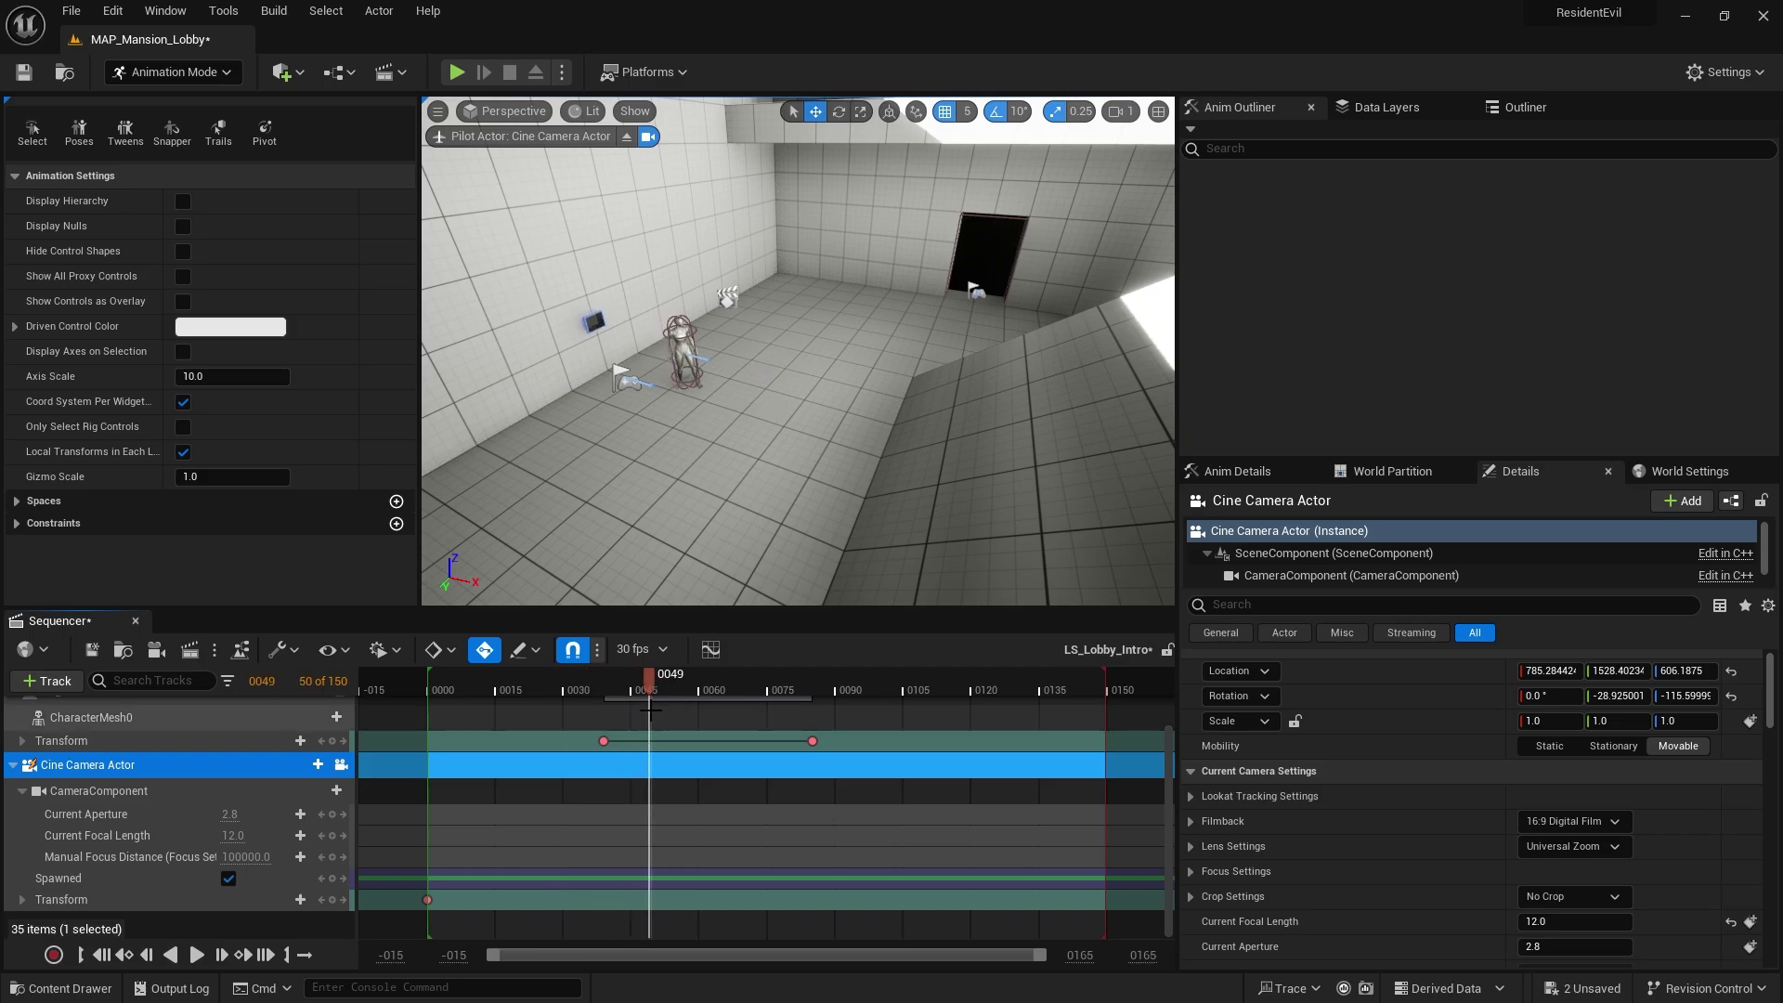
pyautogui.press('a')
pyautogui.moveTo(677, 489); pyautogui.dragTo(677, 561, button='right')
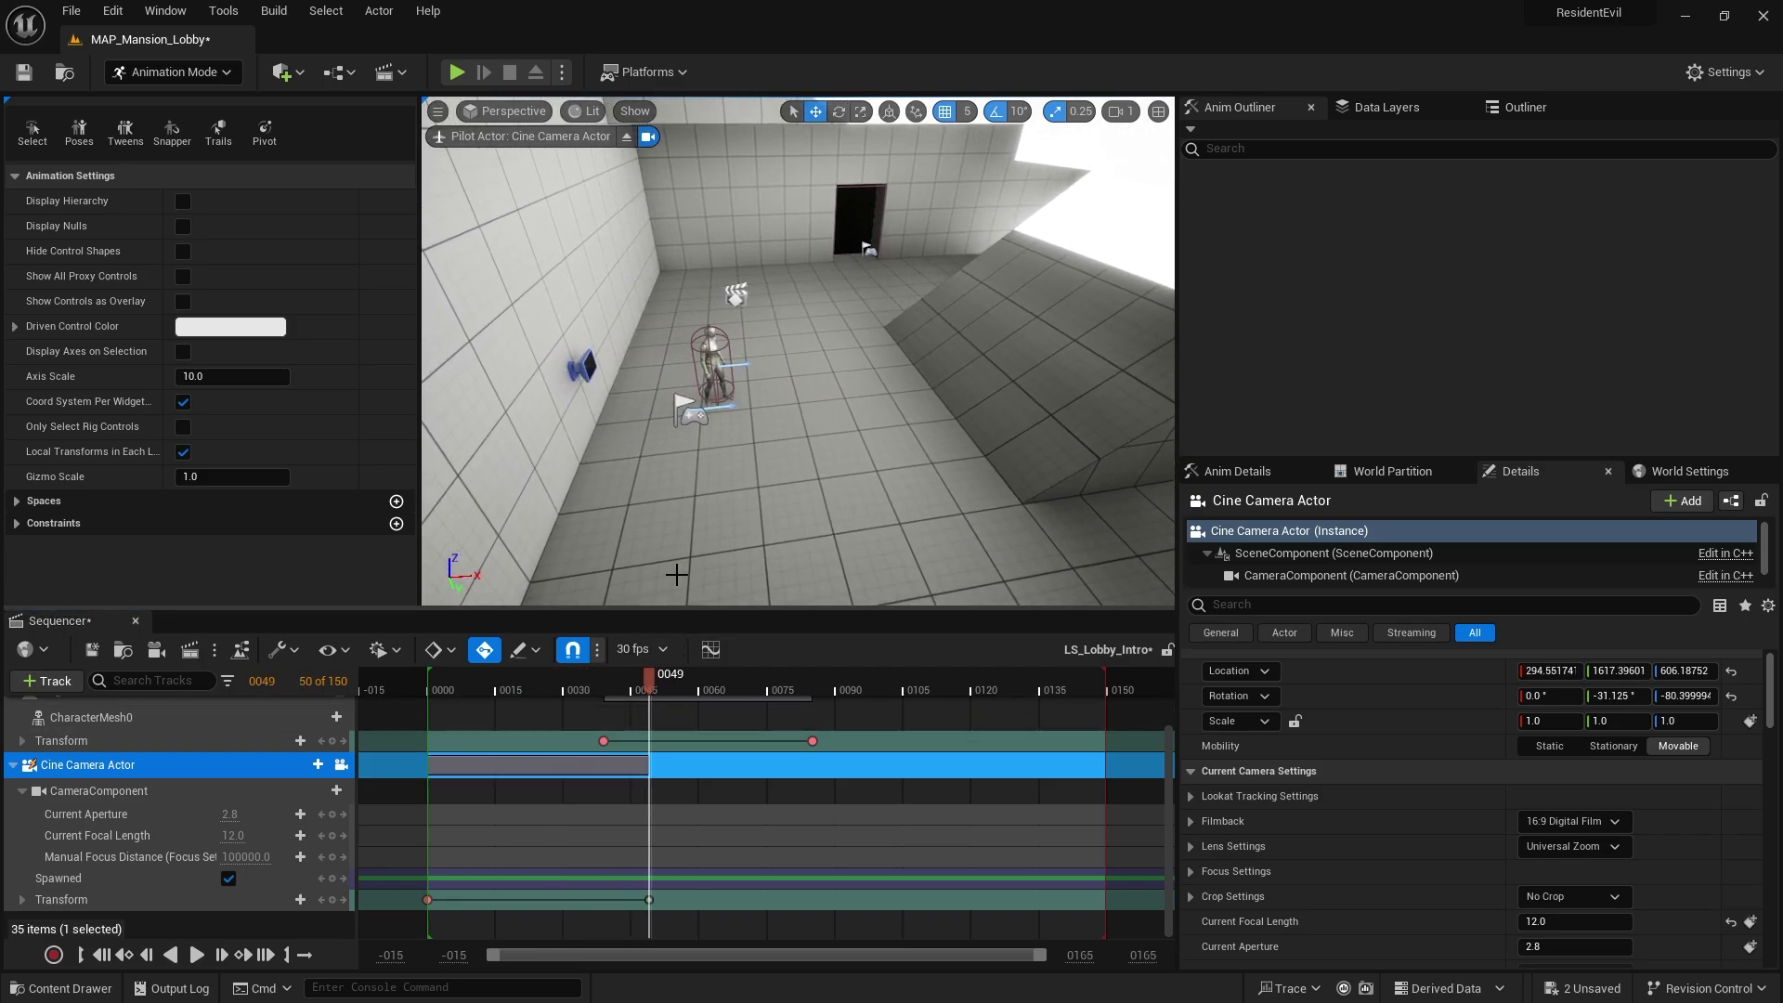
# - At frame 82, key the camera low behind the character at about 12, 995, 288, facing the ramp
pyautogui.moveTo(660, 688)
pyautogui.mouseDown()
pyautogui.moveTo(444, 688)
pyautogui.moveTo(635, 709)
pyautogui.mouseUp()
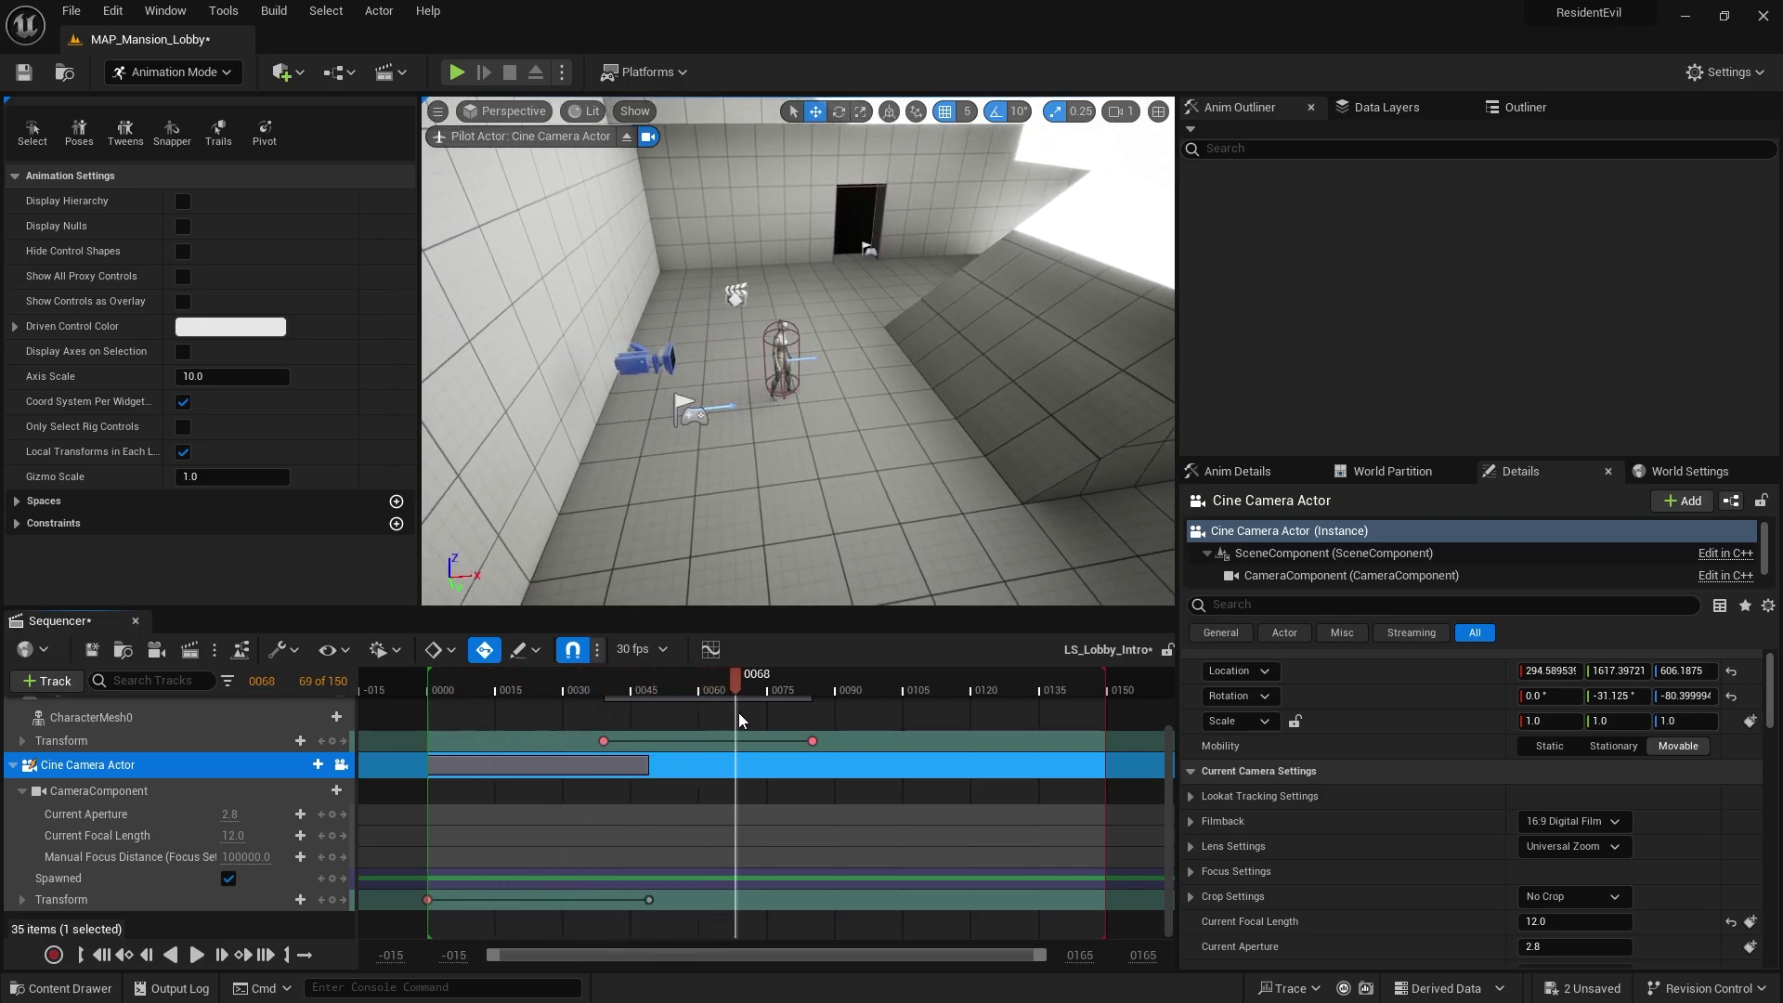
pyautogui.moveTo(738, 711); pyautogui.dragTo(793, 720)
pyautogui.moveTo(790, 501); pyautogui.dragTo(1021, 511, button='right')
pyautogui.press('w')
pyautogui.press('a')
pyautogui.moveTo(790, 557); pyautogui.dragTo(789, 557, button='right')
pyautogui.press('d')
pyautogui.moveTo(799, 371); pyautogui.dragTo(696, 352, button='right')
pyautogui.press('s')
pyautogui.moveTo(789, 557); pyautogui.dragTo(790, 558, button='right')
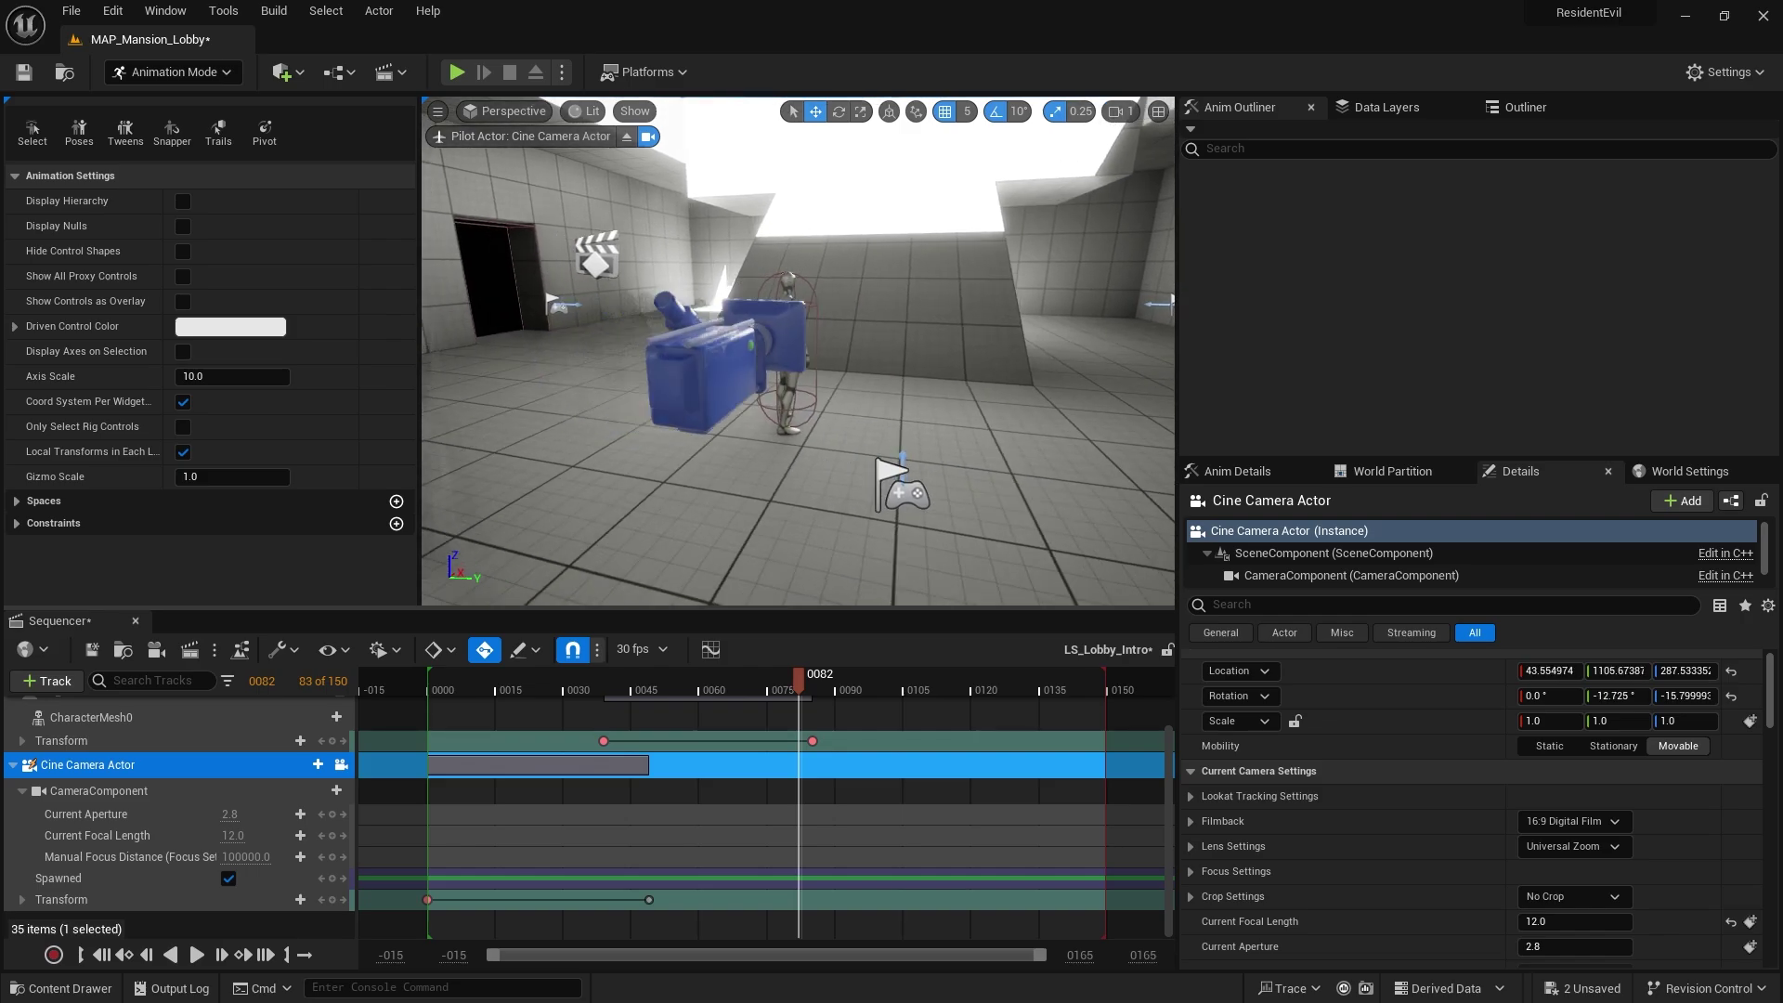
pyautogui.moveTo(789, 557); pyautogui.dragTo(790, 557, button='right')
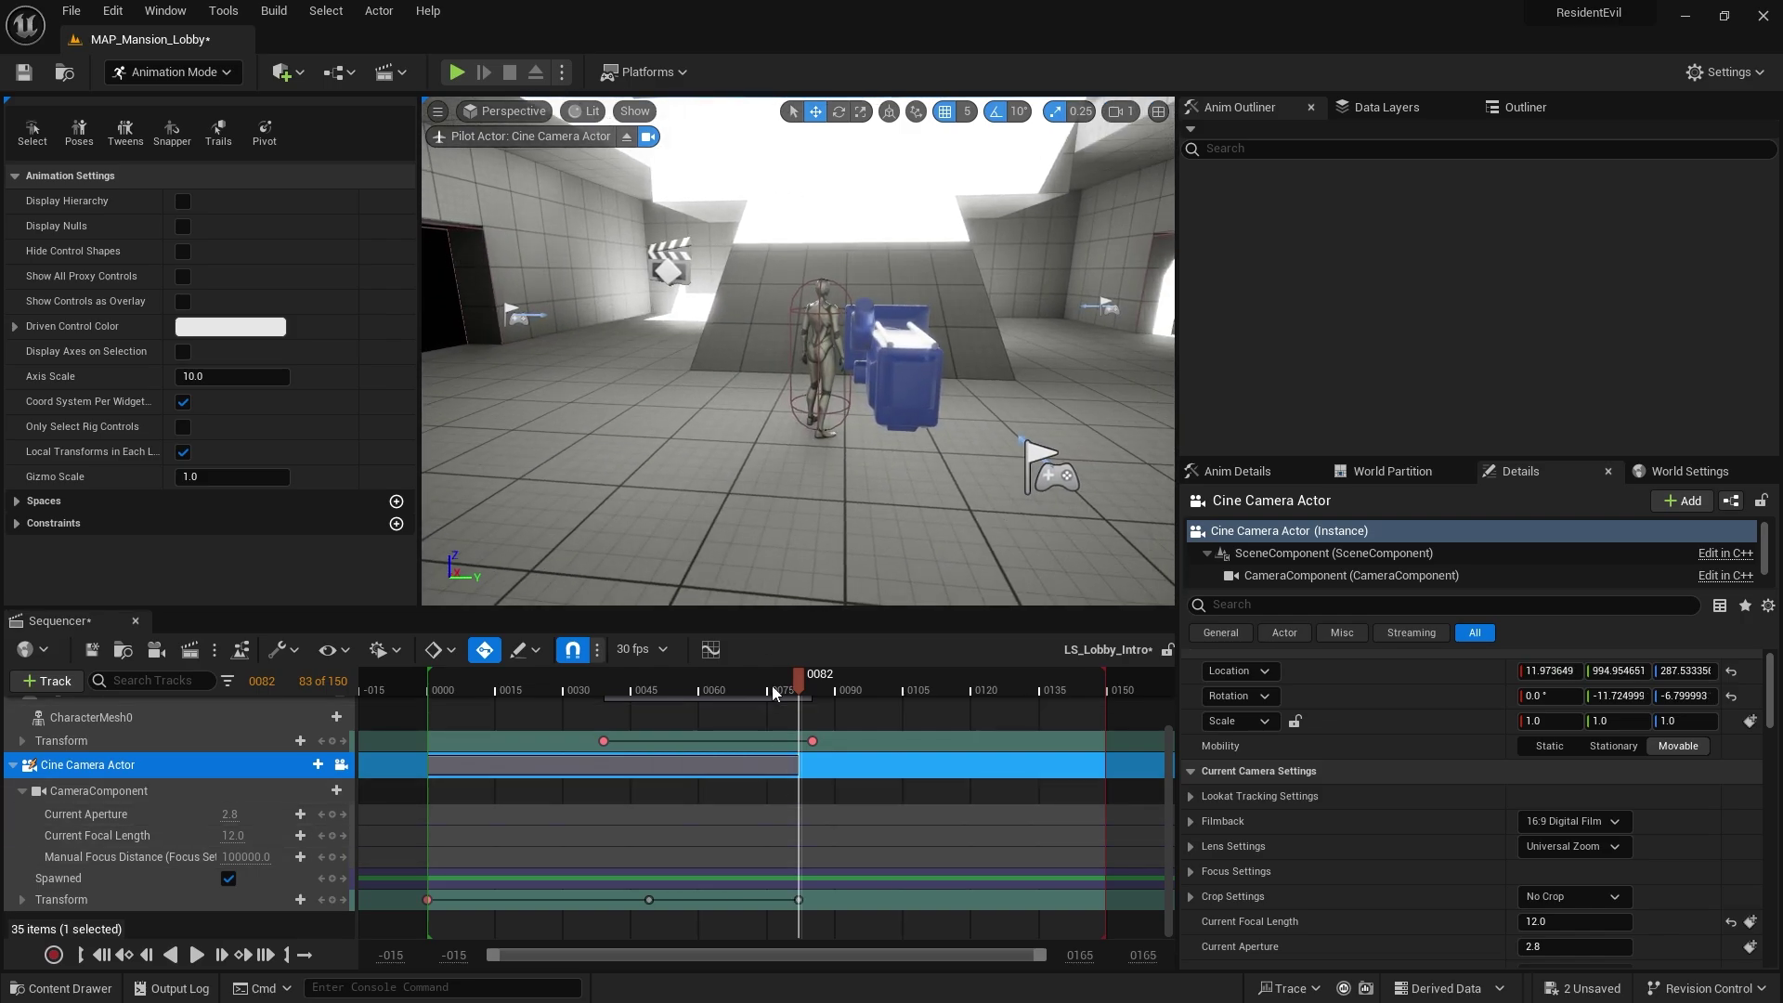
# - Scrub through the sequence to review the camera movement, with the Cine Camera Actor's tracks collapsed
pyautogui.moveTo(778, 688); pyautogui.dragTo(548, 733)
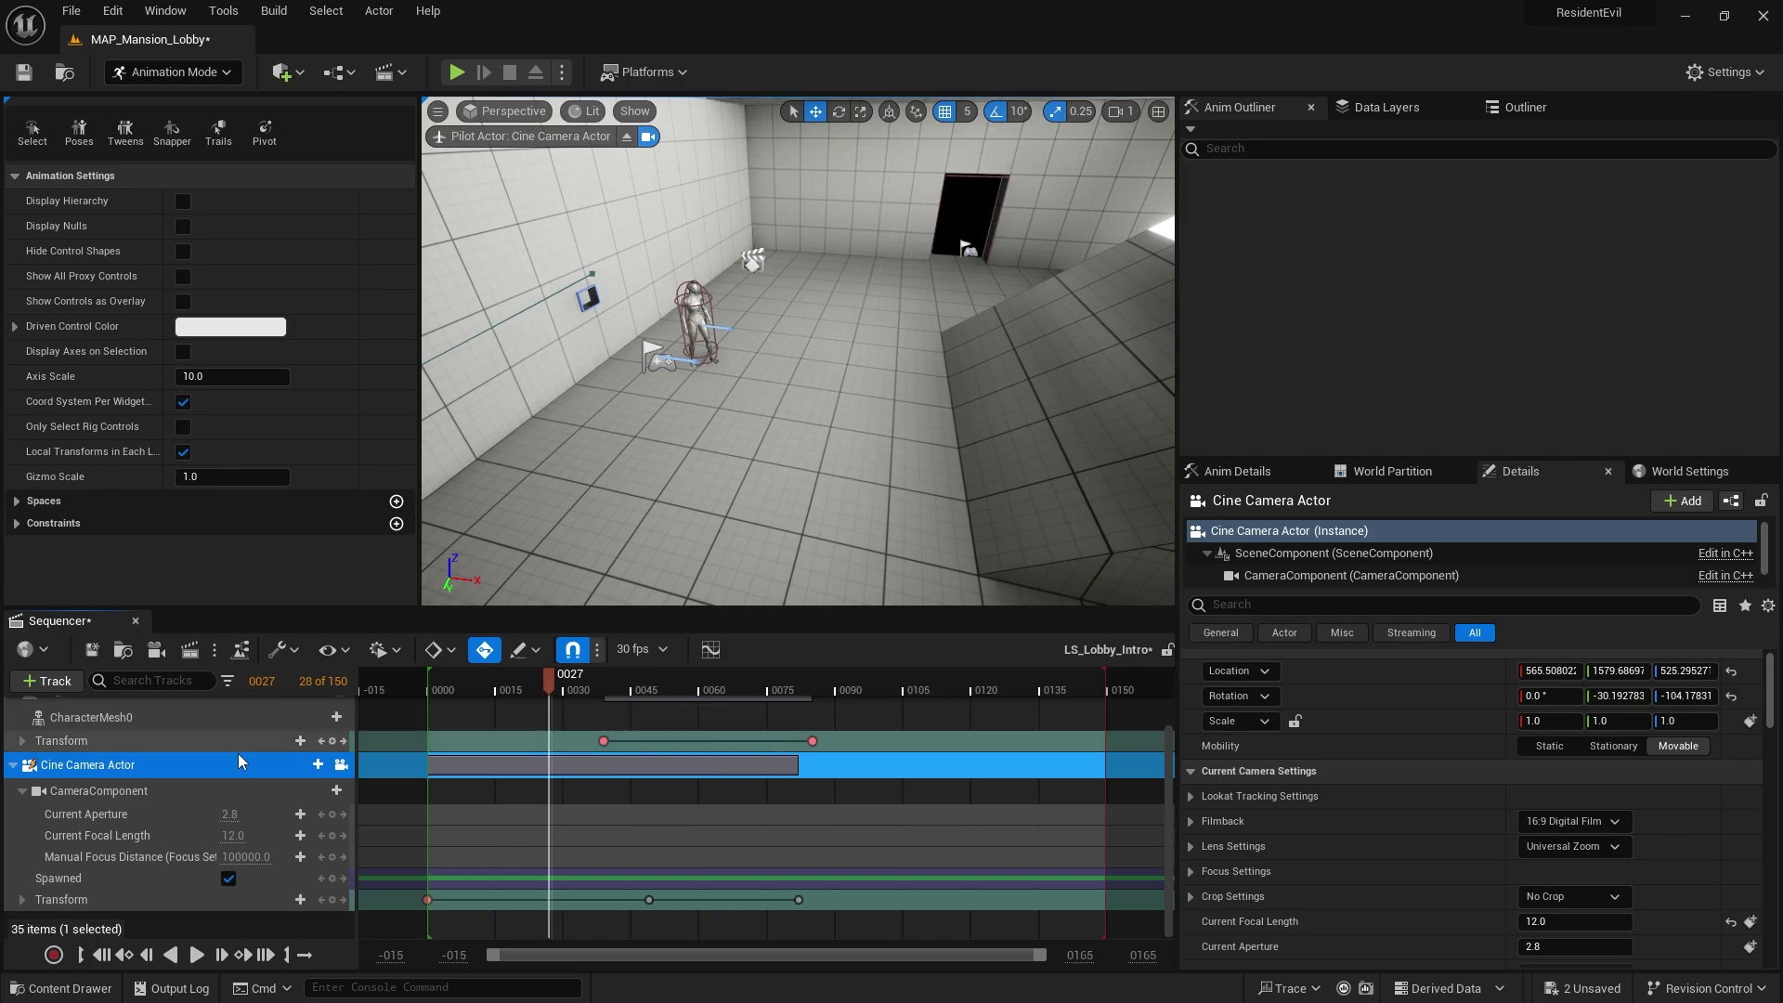
pyautogui.click(13, 766)
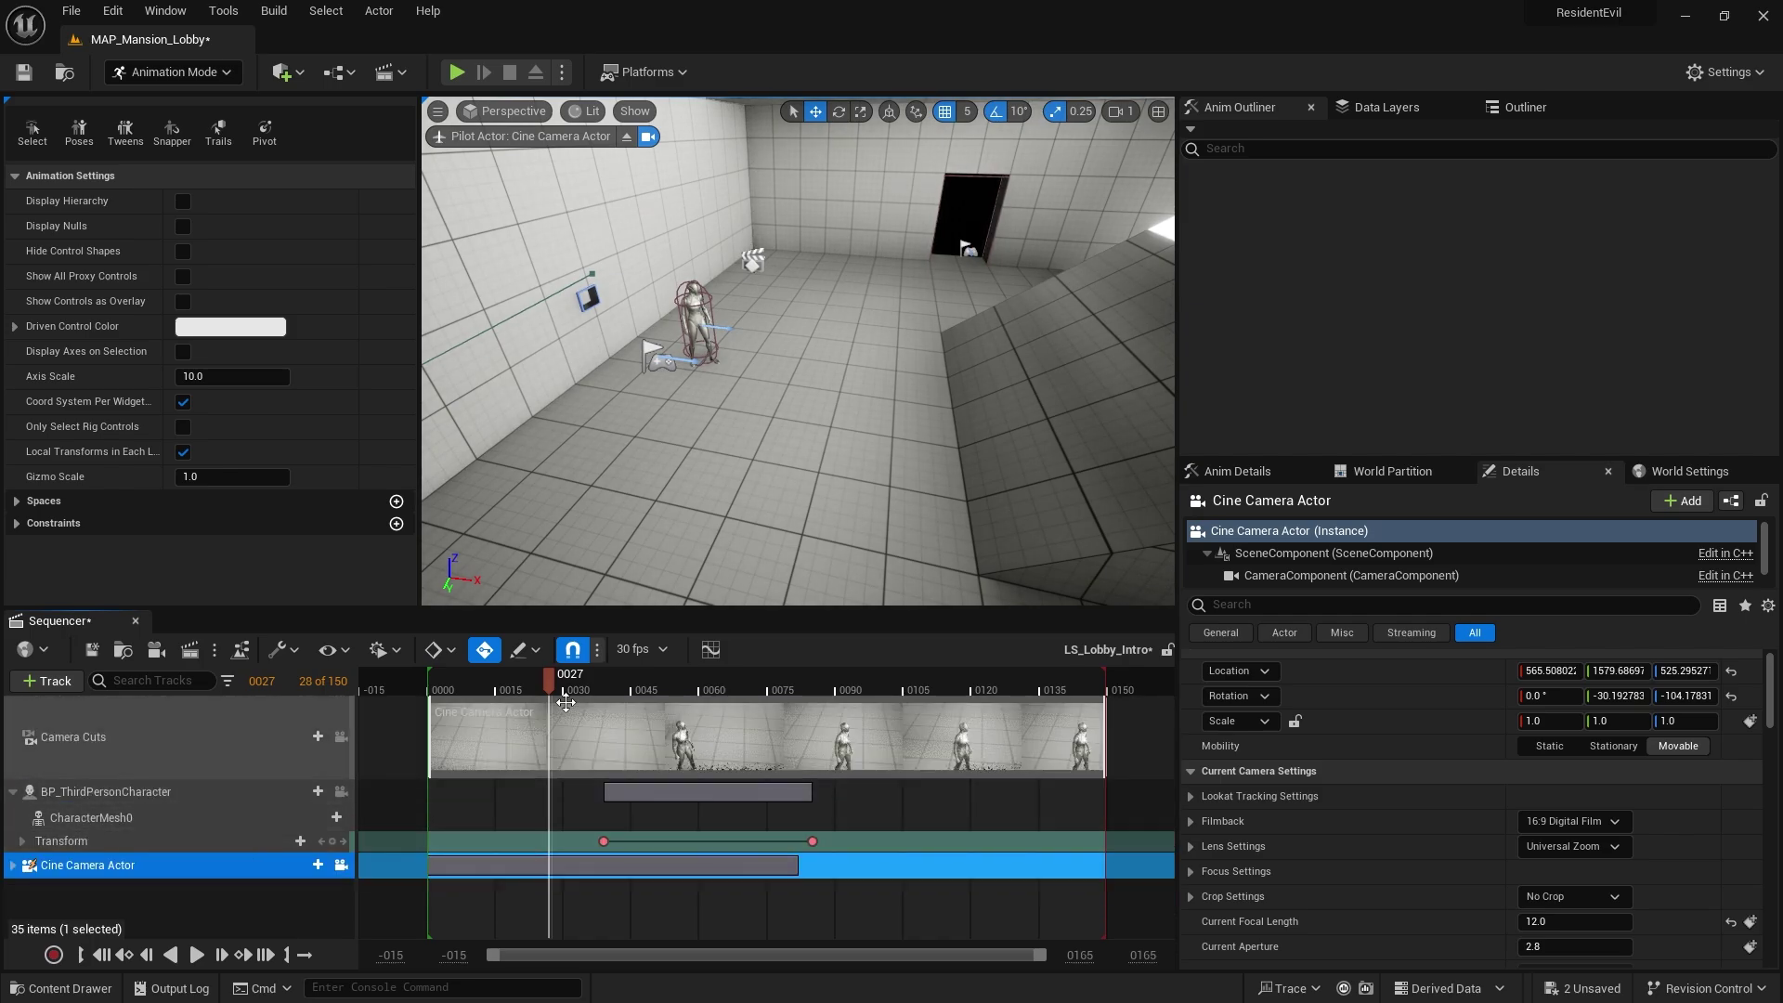
pyautogui.moveTo(565, 703)
pyautogui.mouseDown()
pyautogui.moveTo(471, 704)
pyautogui.moveTo(758, 705)
pyautogui.moveTo(593, 715)
pyautogui.mouseUp()
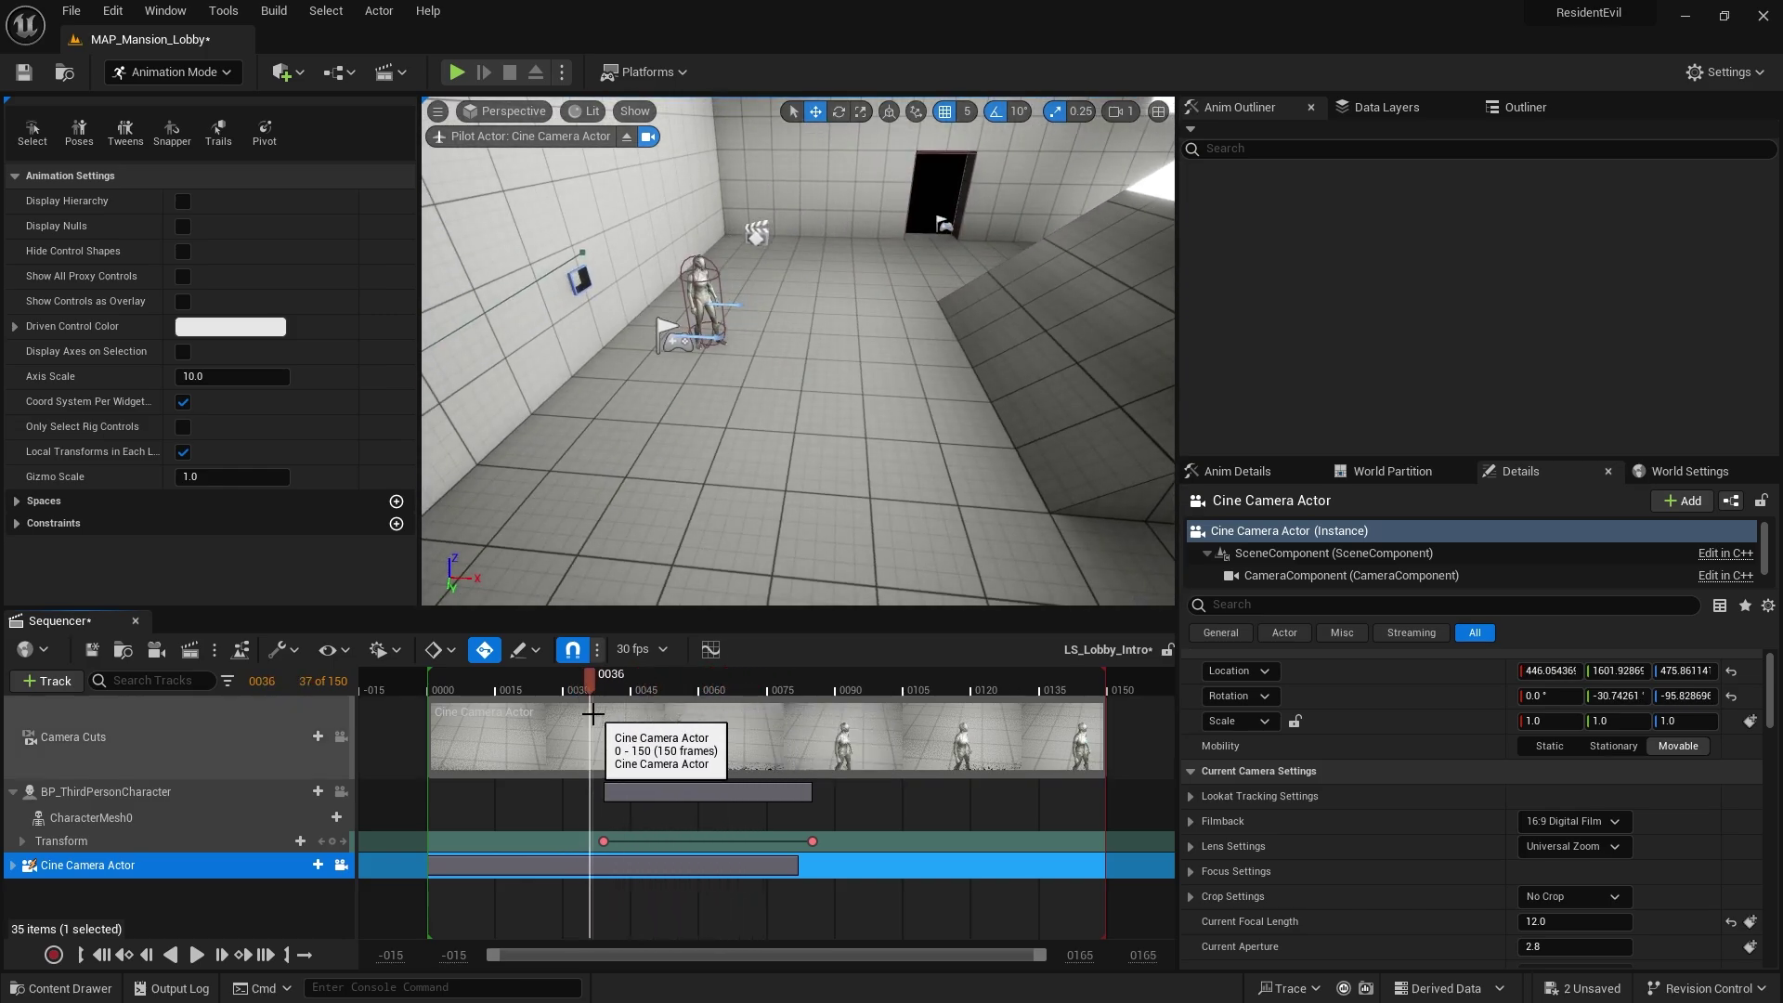
pyautogui.moveTo(594, 676); pyautogui.dragTo(470, 712)
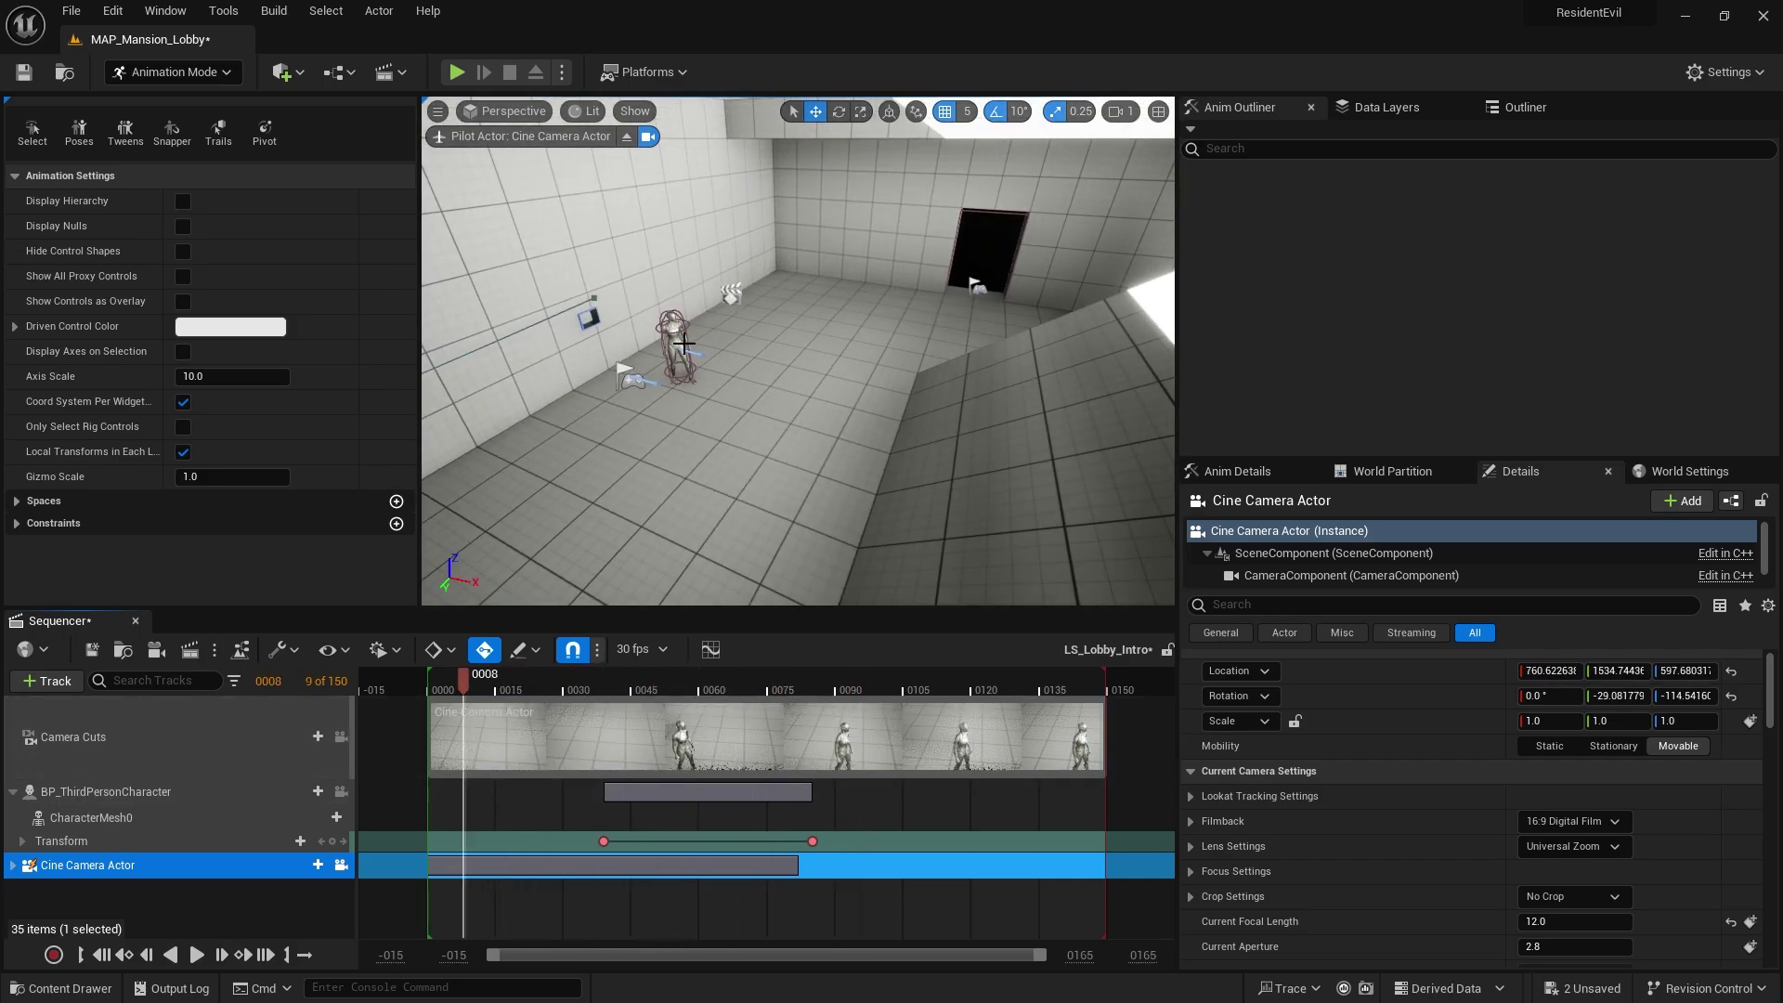
# - Choose the When Finished behaviour in the section properties of BP_ThirdPersonCharacter's Transform track
pyautogui.click(108, 800)
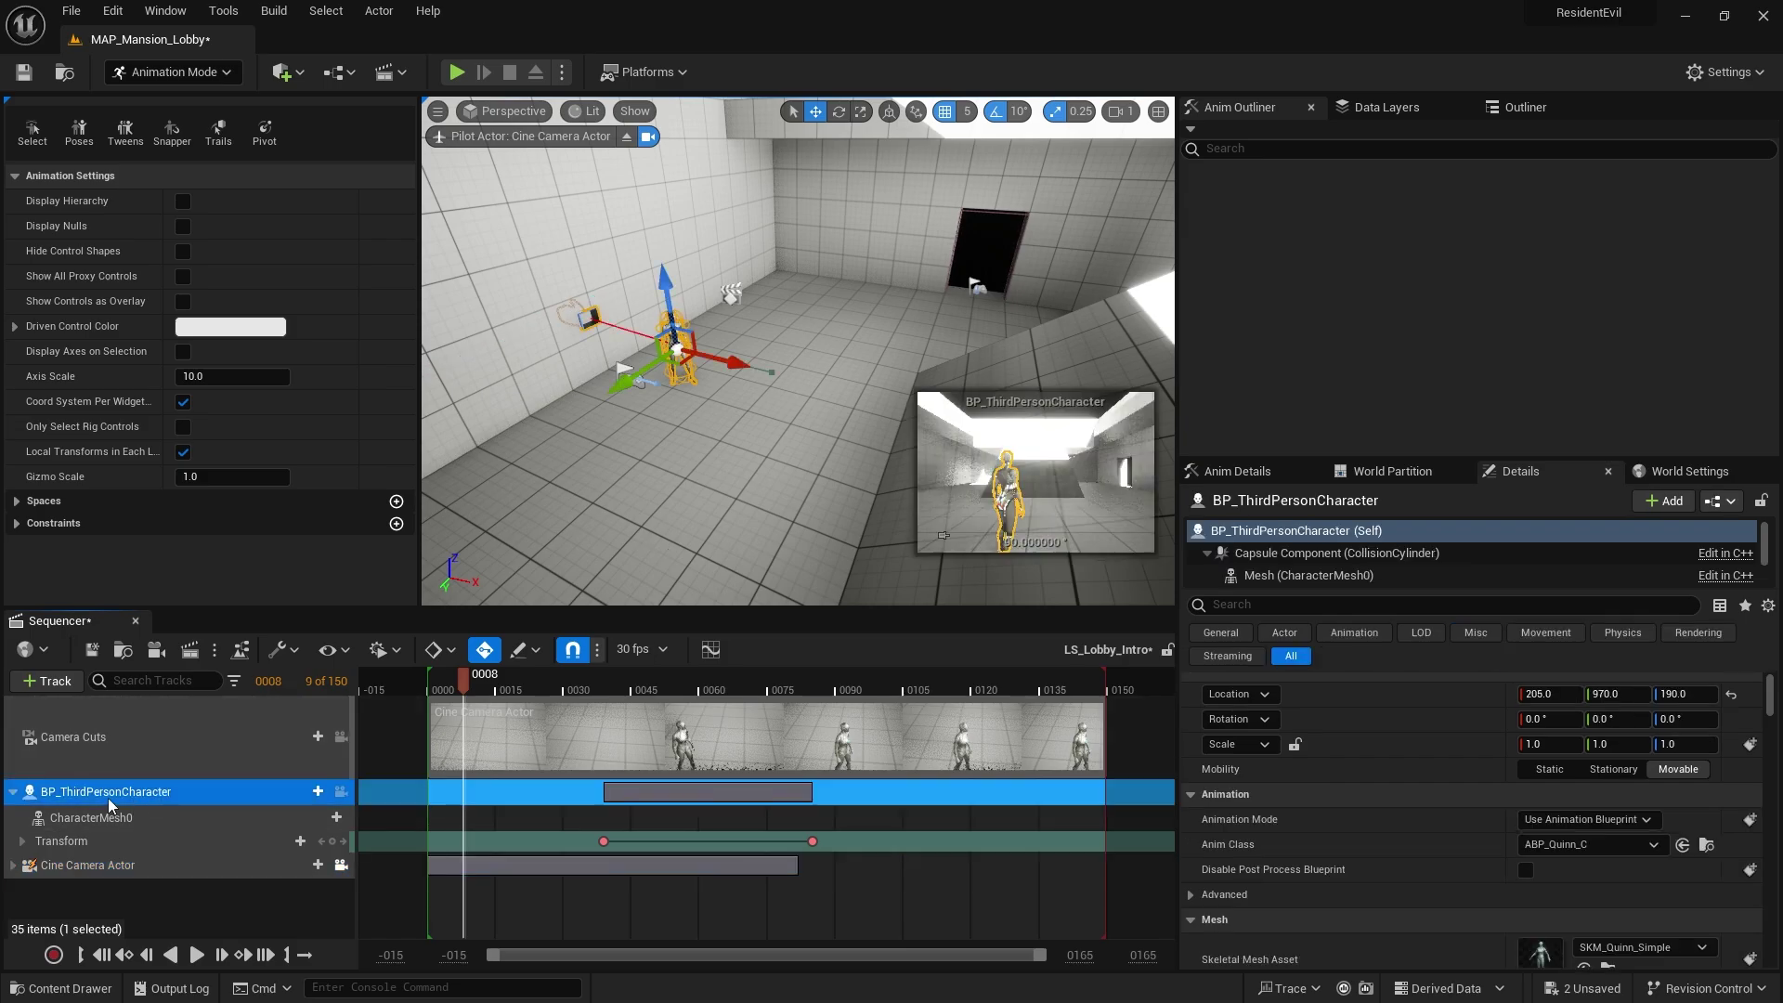
pyautogui.click(712, 789)
pyautogui.click(21, 840)
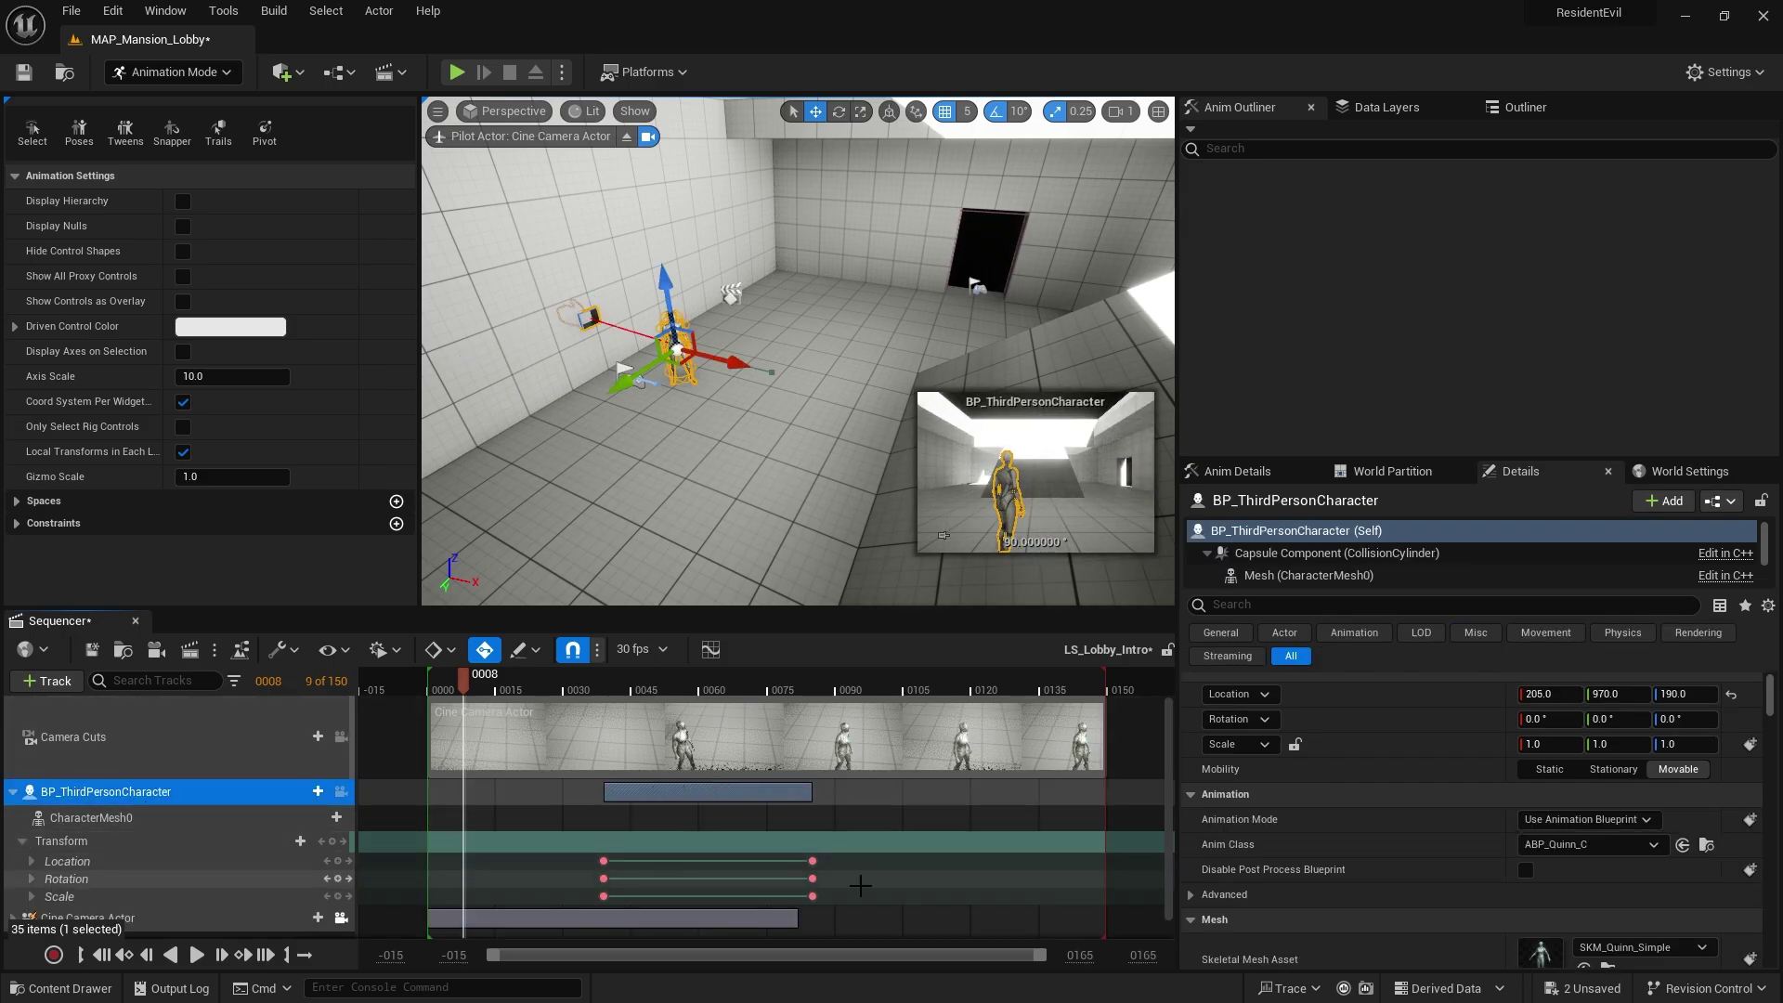
pyautogui.click(22, 841)
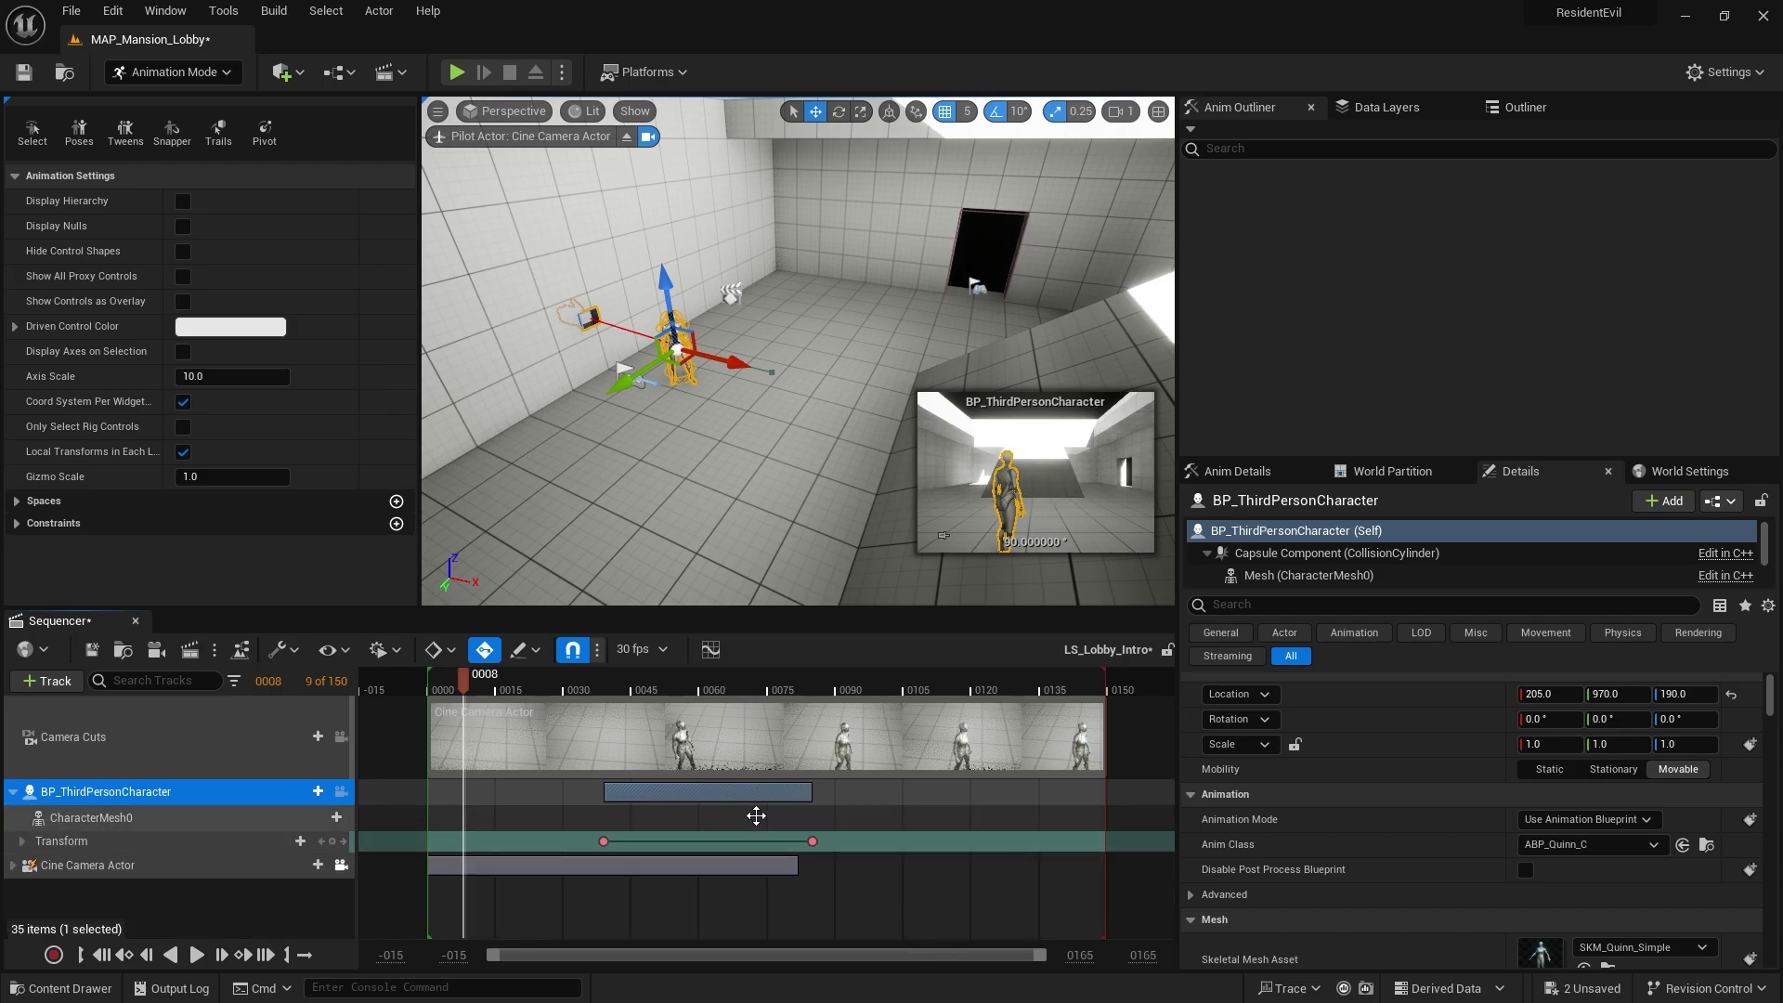
pyautogui.click(781, 819)
pyautogui.rightClick(780, 850)
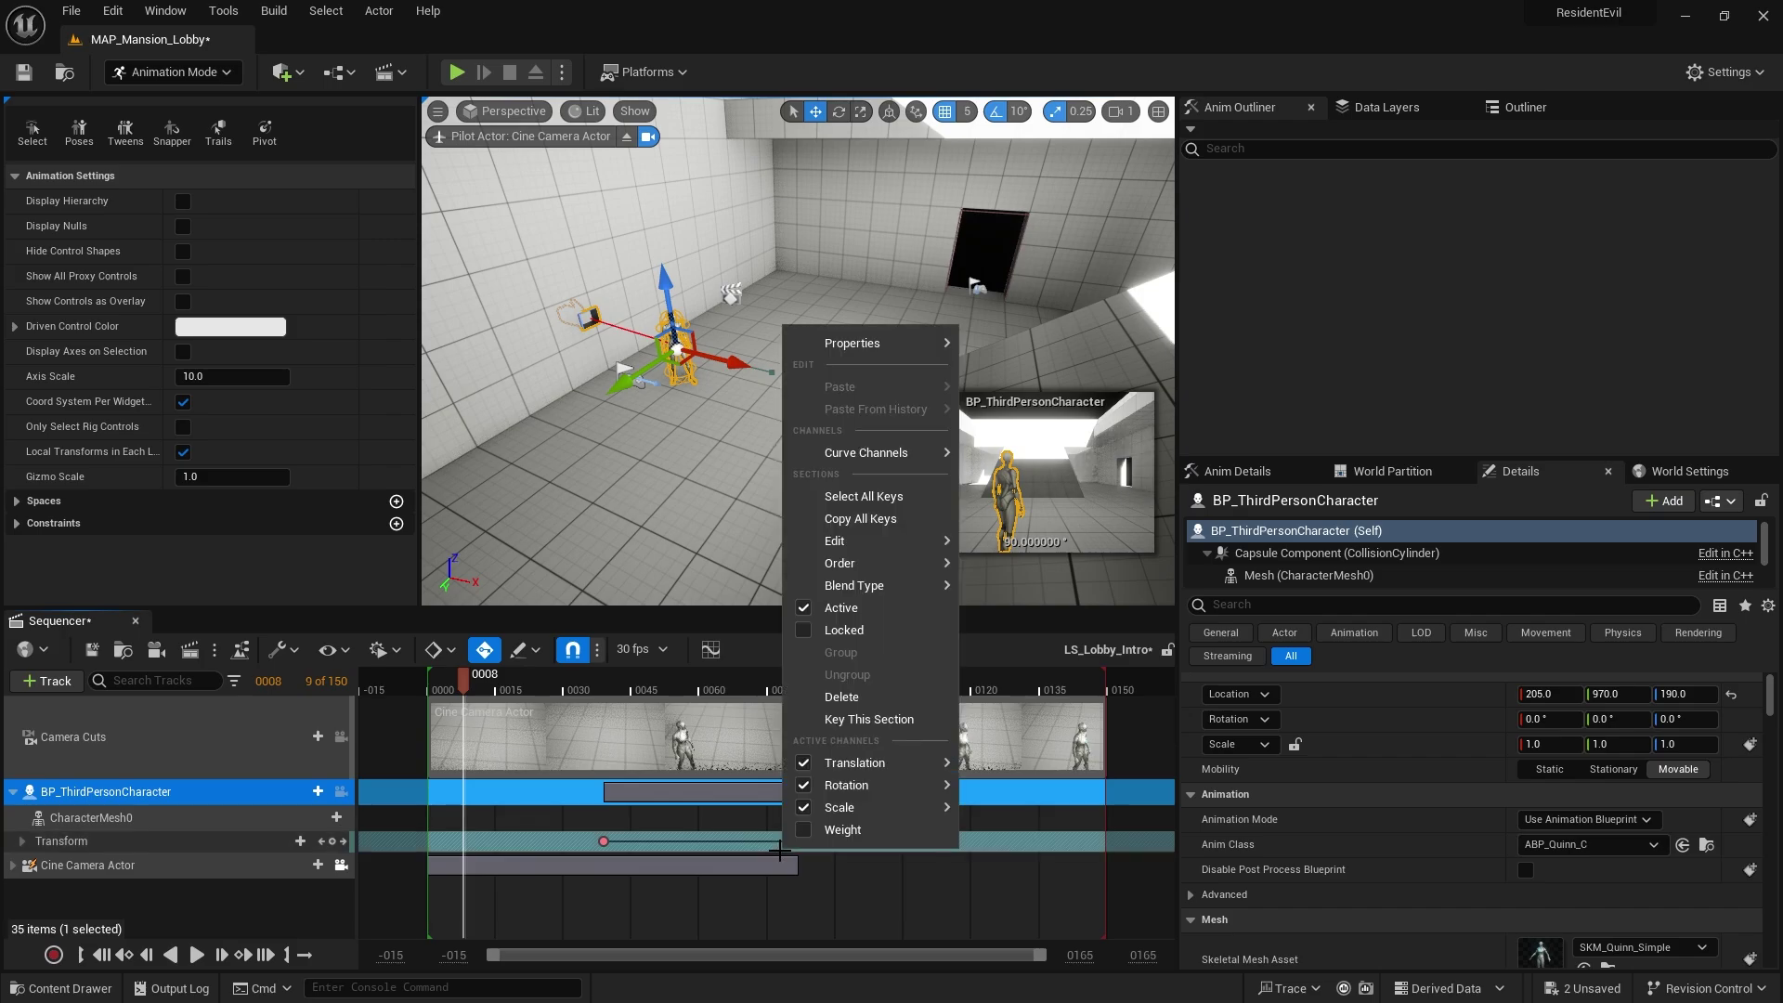
pyautogui.moveTo(906, 346)
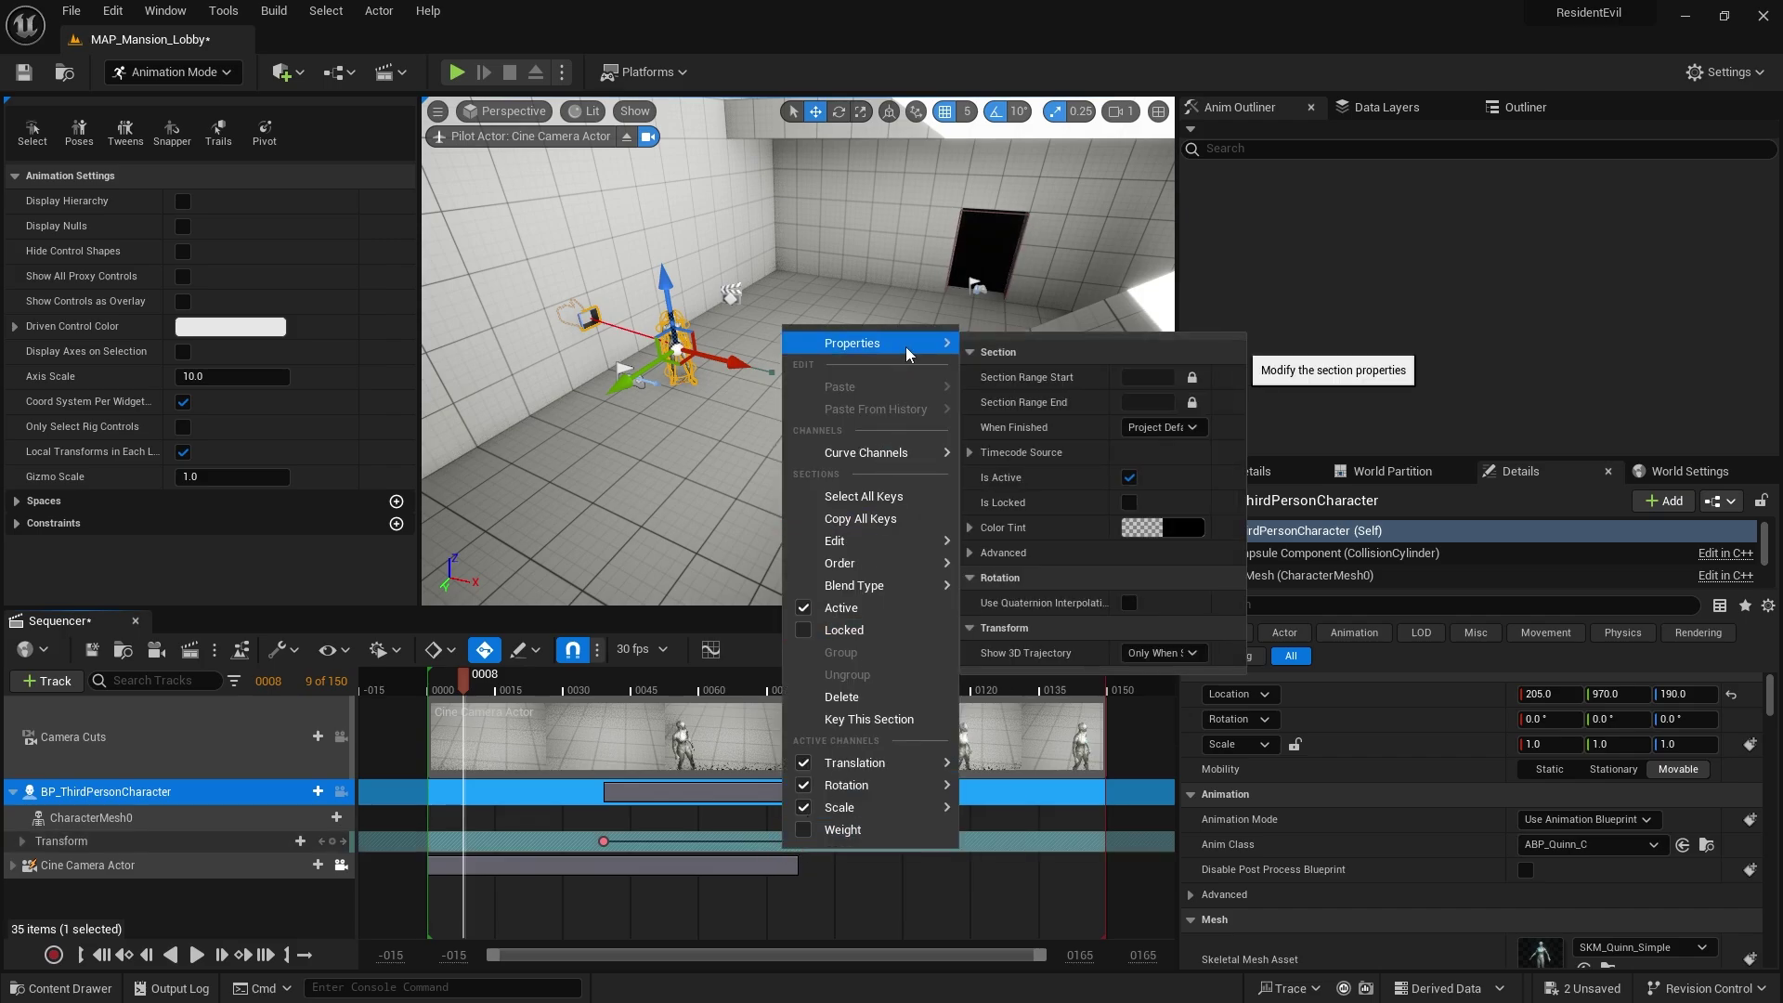
pyautogui.click(1141, 430)
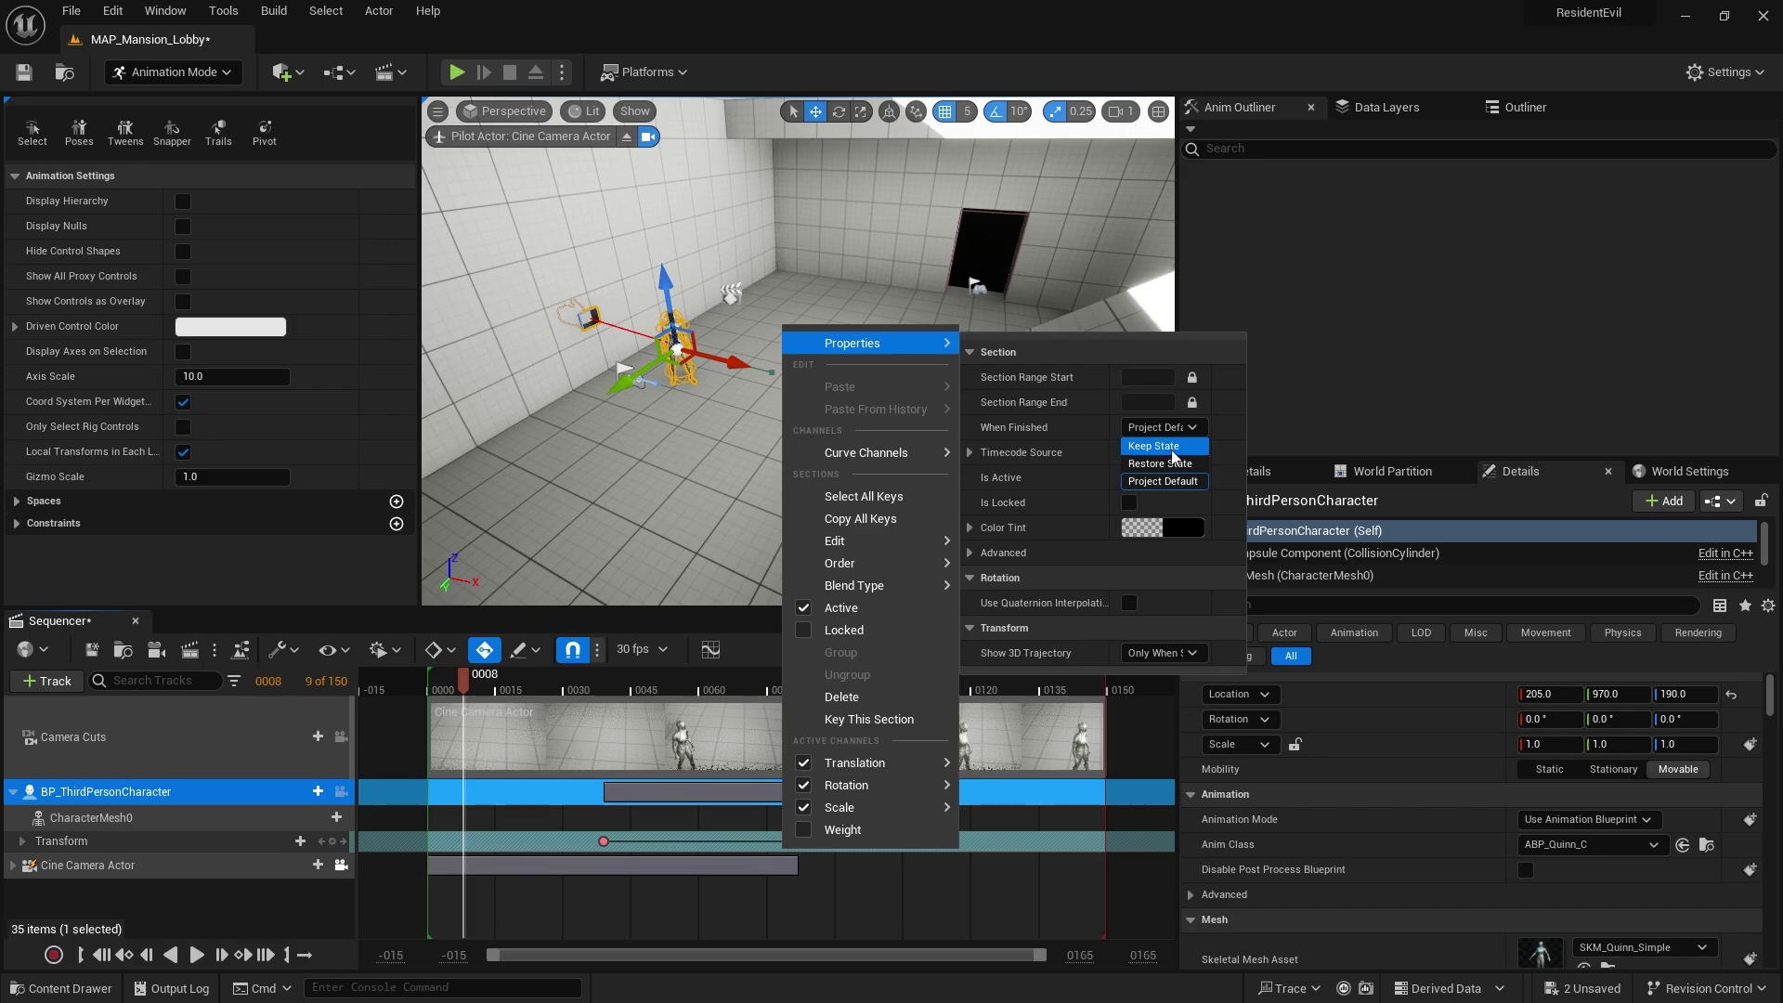
pyautogui.click(1161, 462)
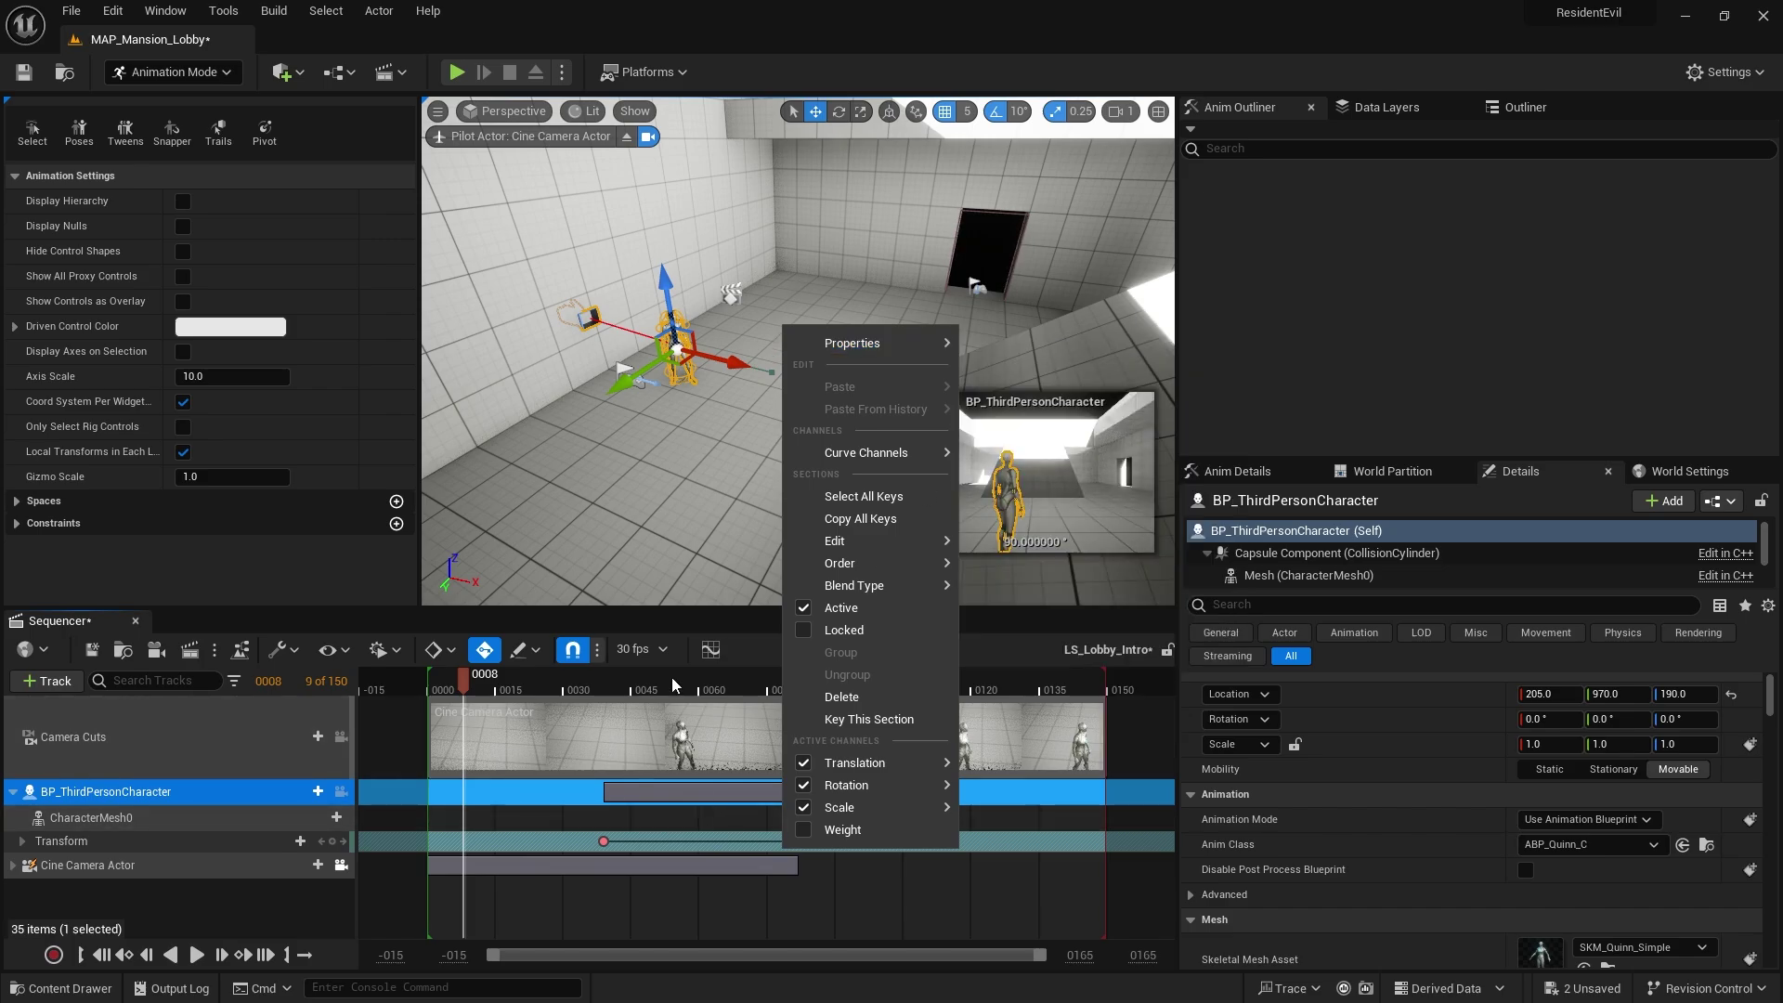
# - Return the playhead to frame 0 and shorten the playback range and the Camera Cuts section to about frame 89
pyautogui.moveTo(671, 684); pyautogui.dragTo(427, 712)
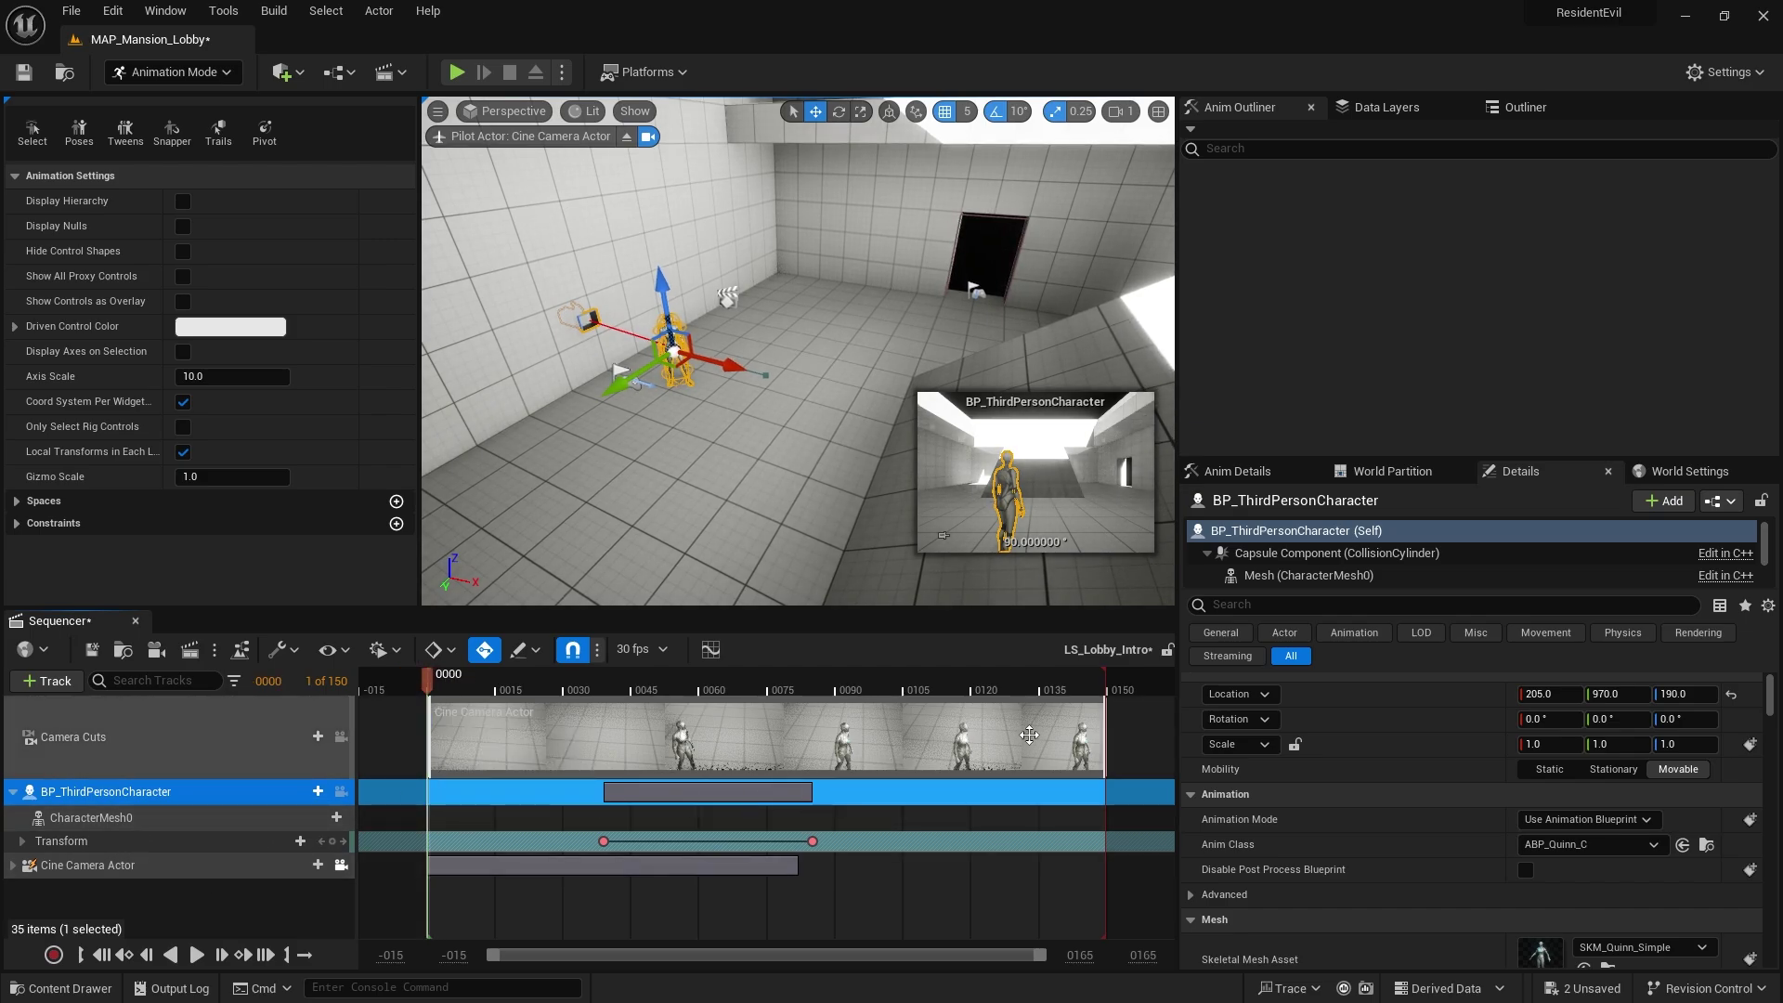
pyautogui.moveTo(1107, 676)
pyautogui.mouseDown()
pyautogui.moveTo(878, 679)
pyautogui.moveTo(826, 699)
pyautogui.mouseUp()
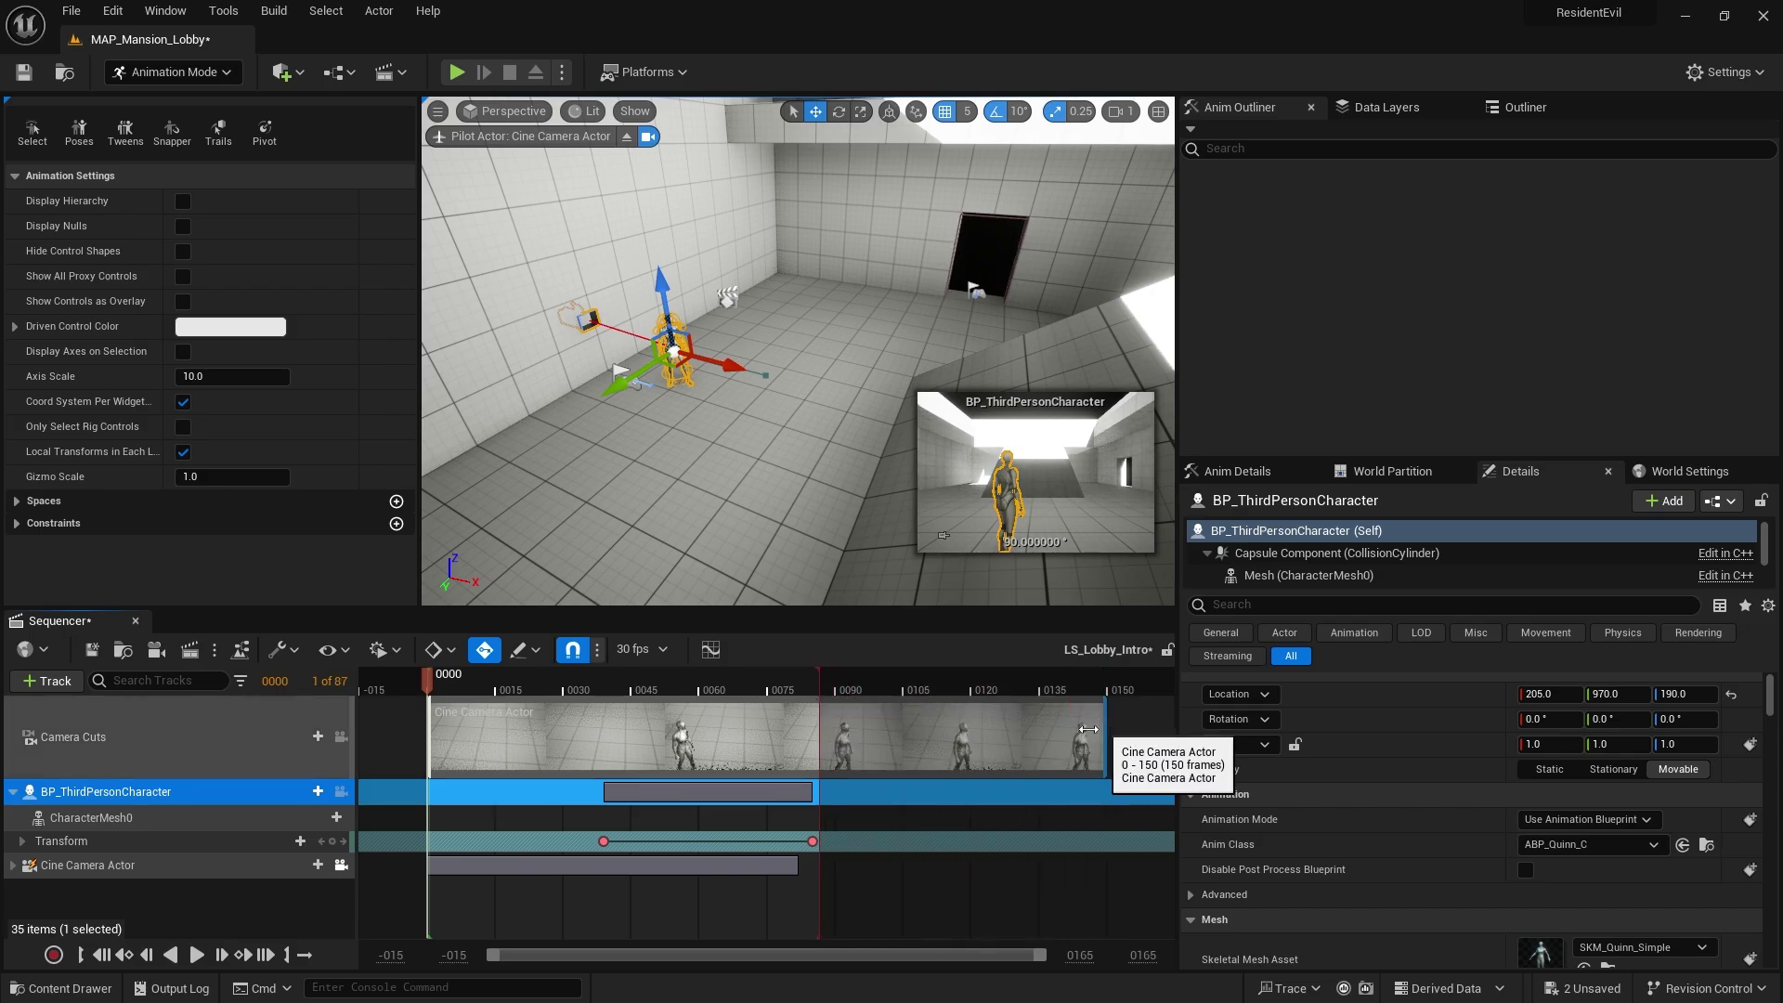
pyautogui.moveTo(1089, 729); pyautogui.dragTo(827, 743)
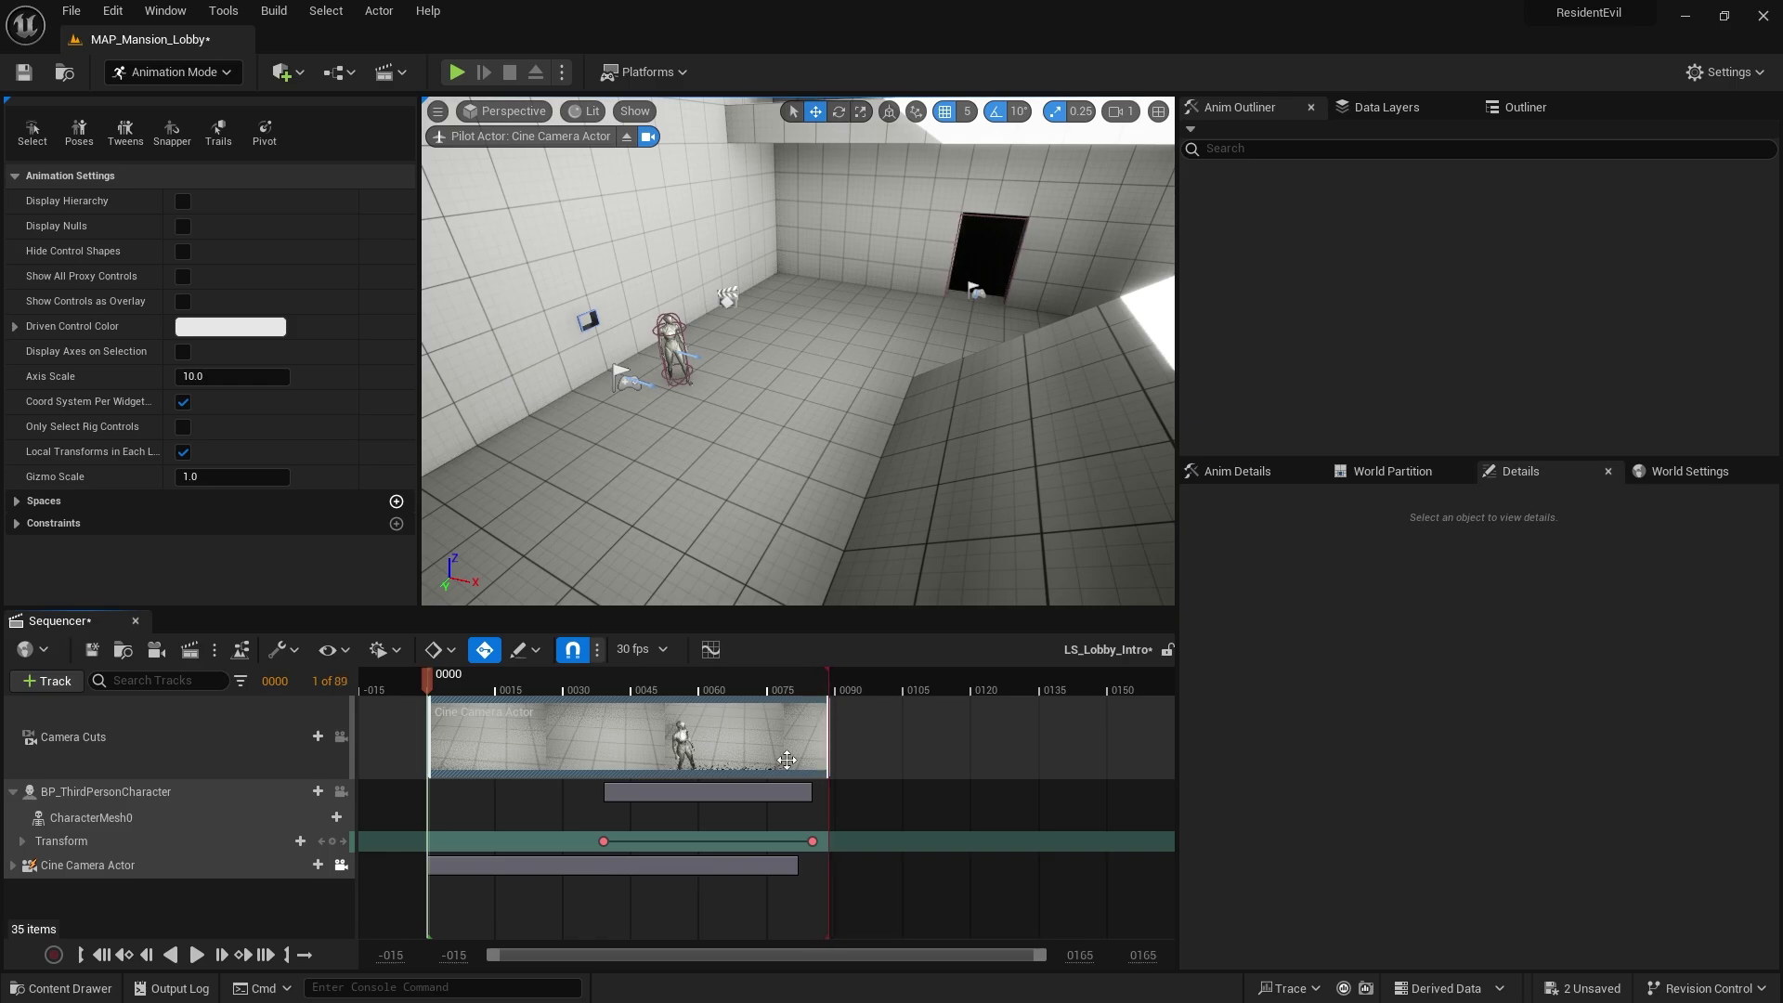
pyautogui.click(95, 738)
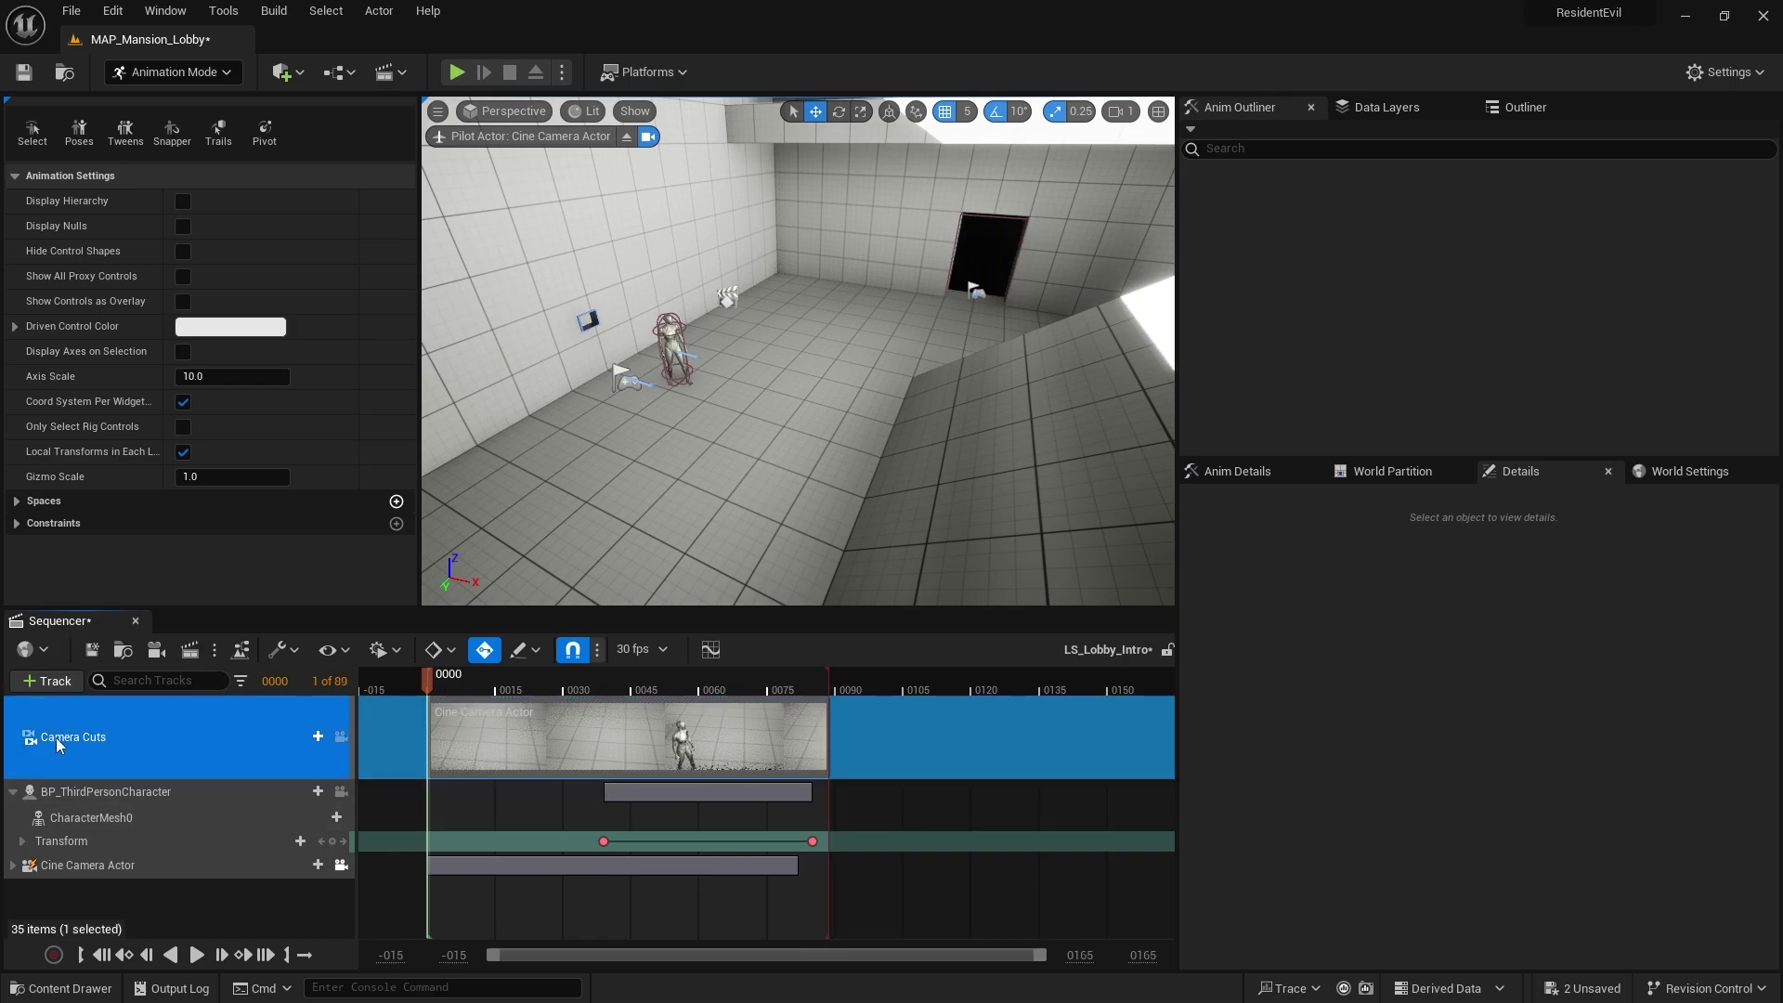
# - Enable blending on the Camera Cuts track and add a short ease-out at the end of its section, leaving no ease-in
pyautogui.rightClick(71, 741)
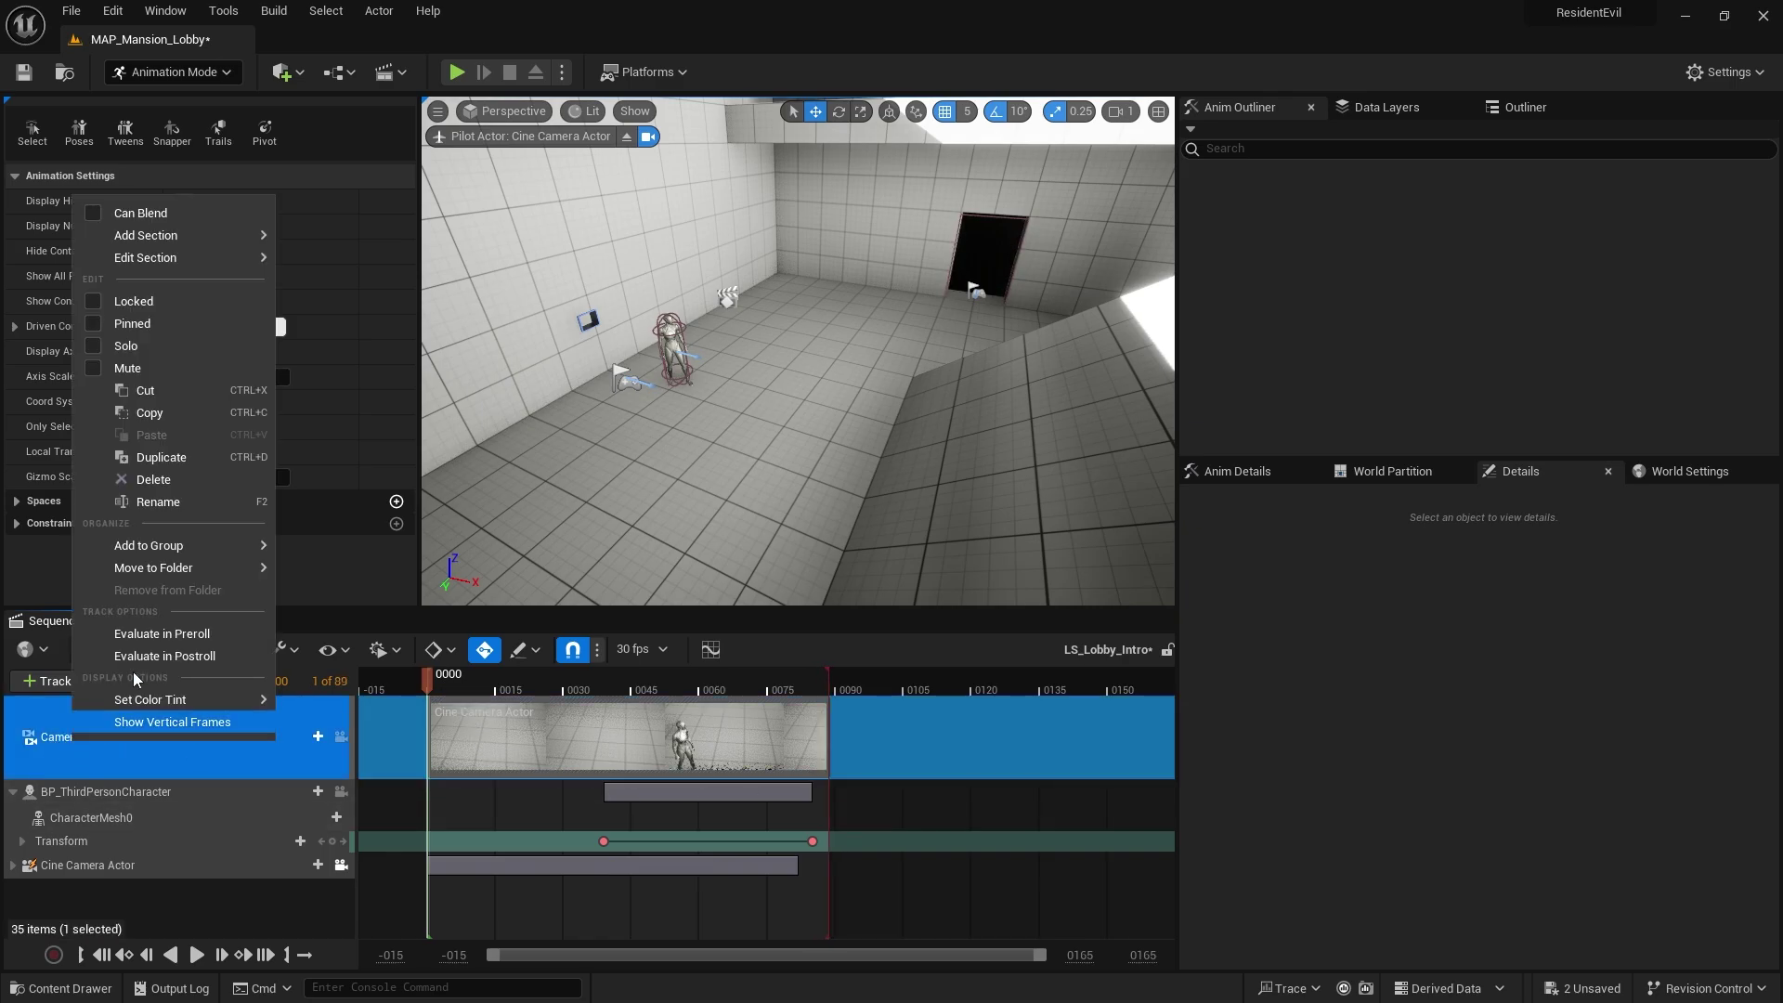
pyautogui.click(93, 219)
pyautogui.click(277, 767)
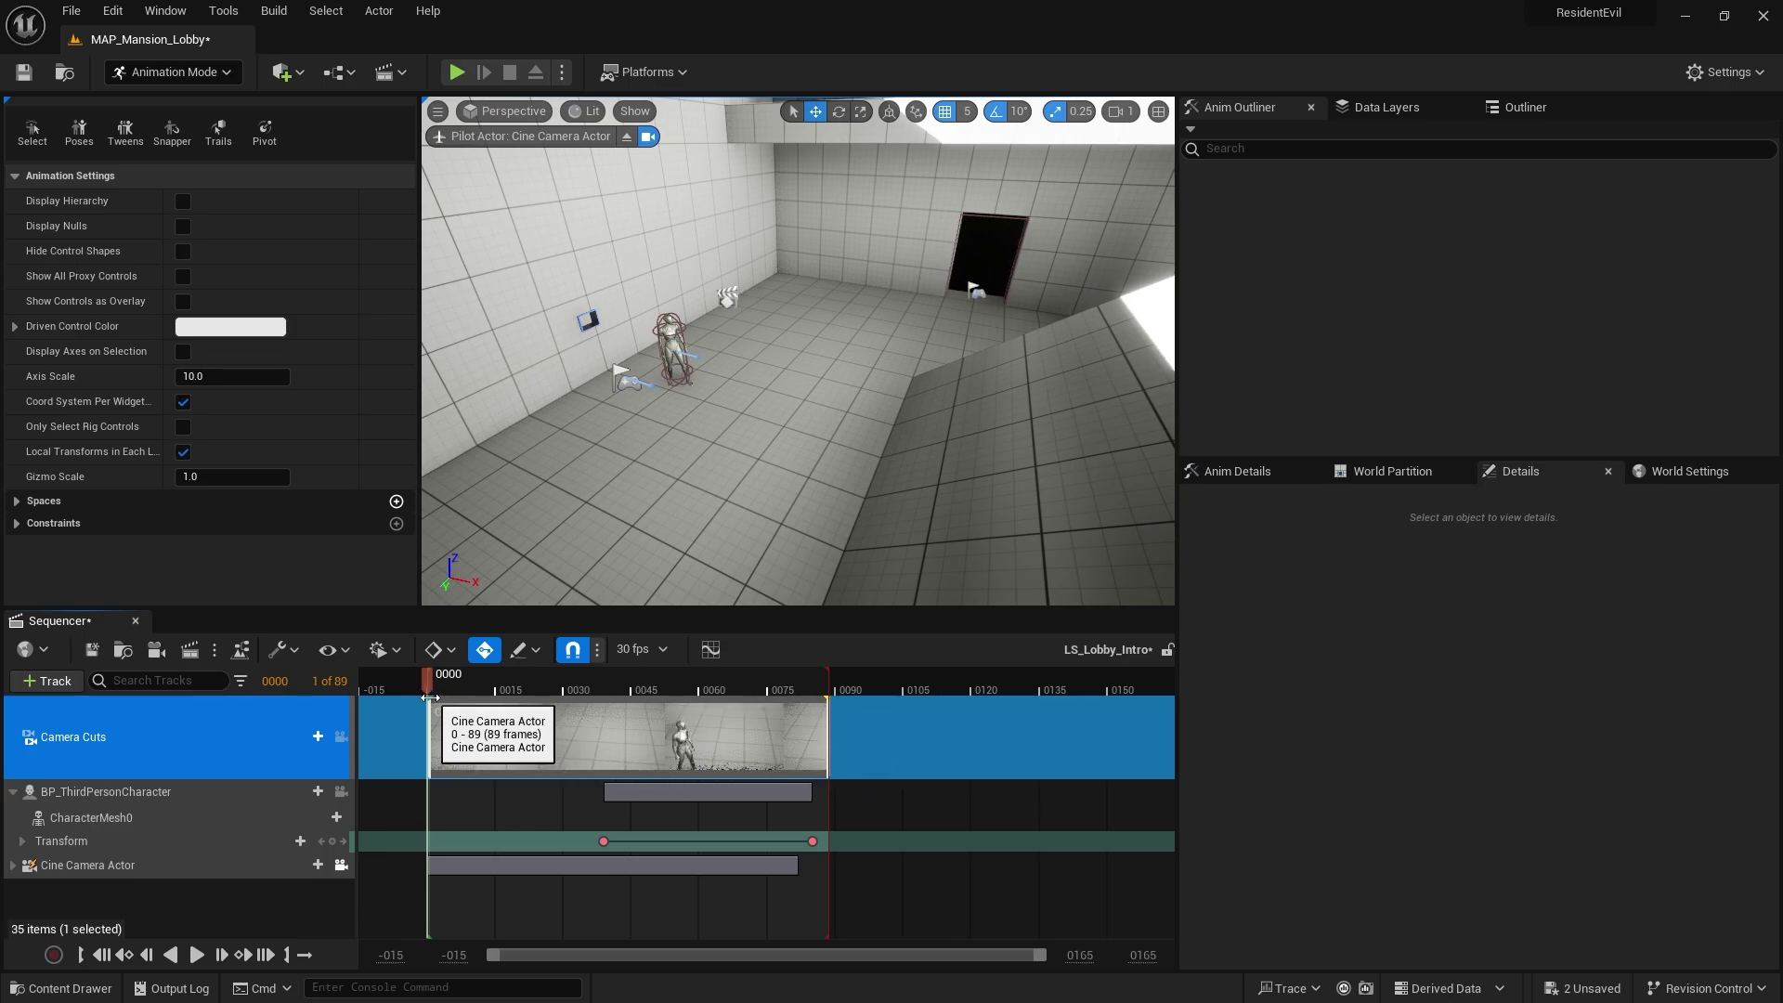
pyautogui.moveTo(430, 696); pyautogui.dragTo(479, 702)
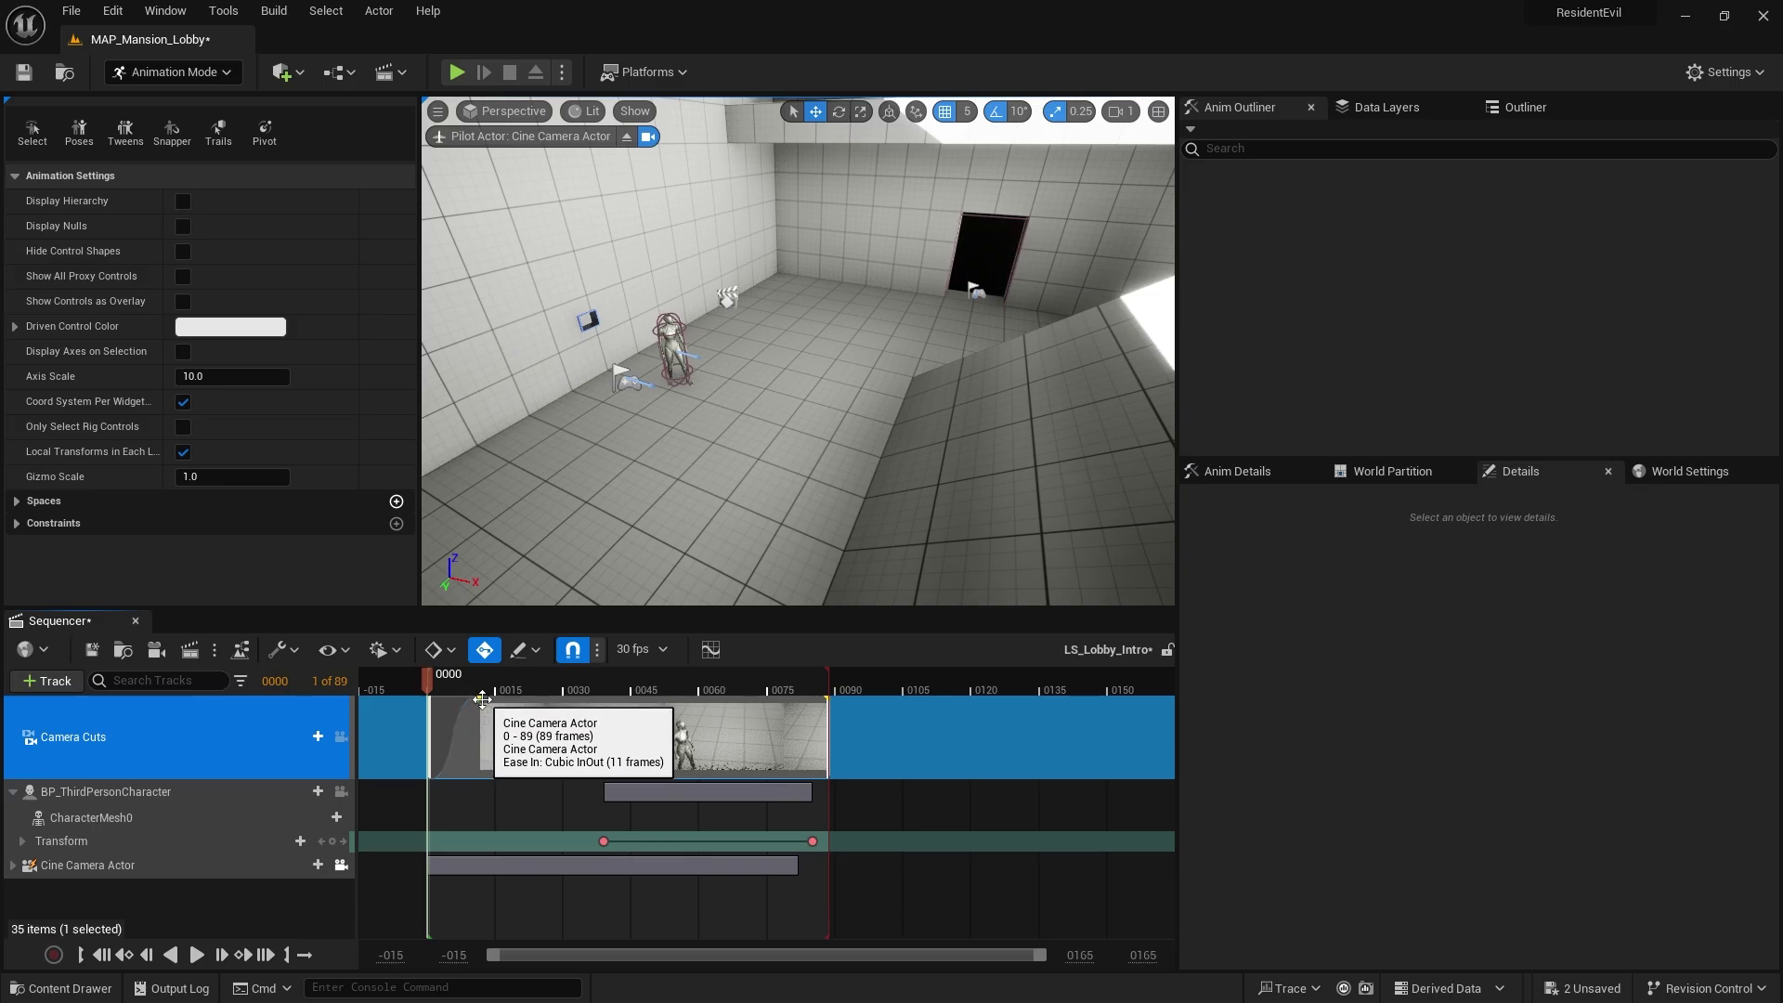
pyautogui.moveTo(478, 698); pyautogui.dragTo(430, 698)
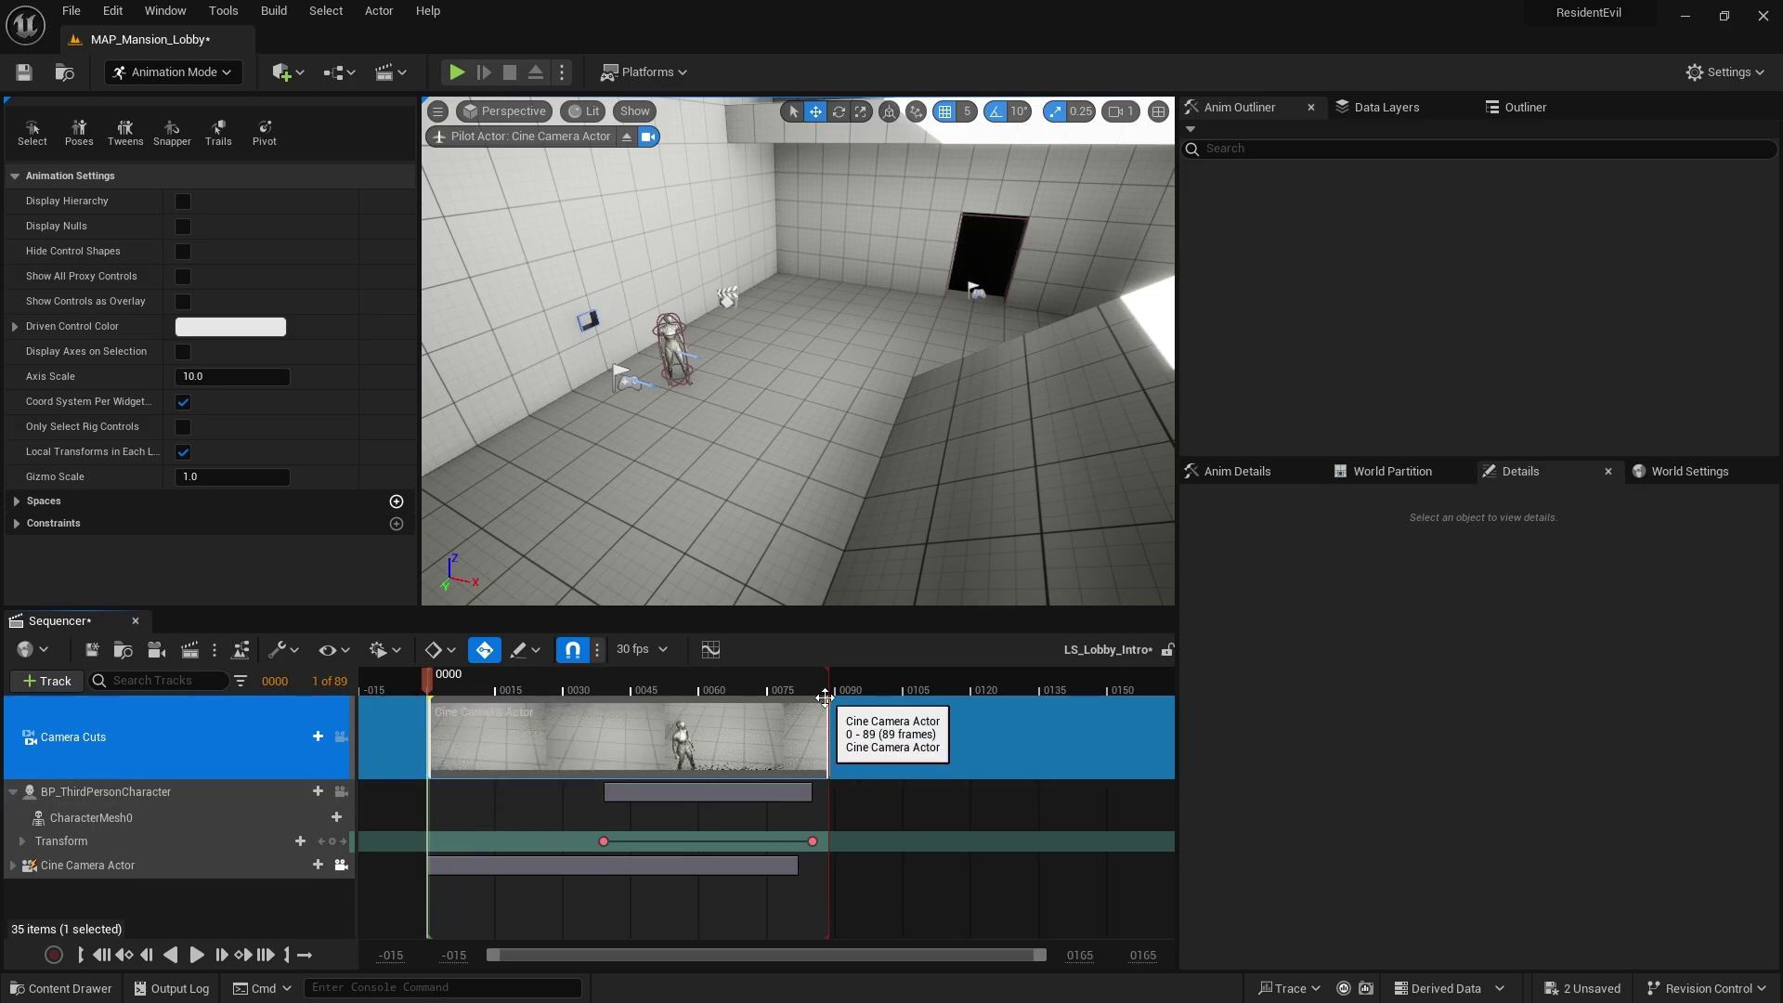
pyautogui.moveTo(828, 699); pyautogui.dragTo(429, 710)
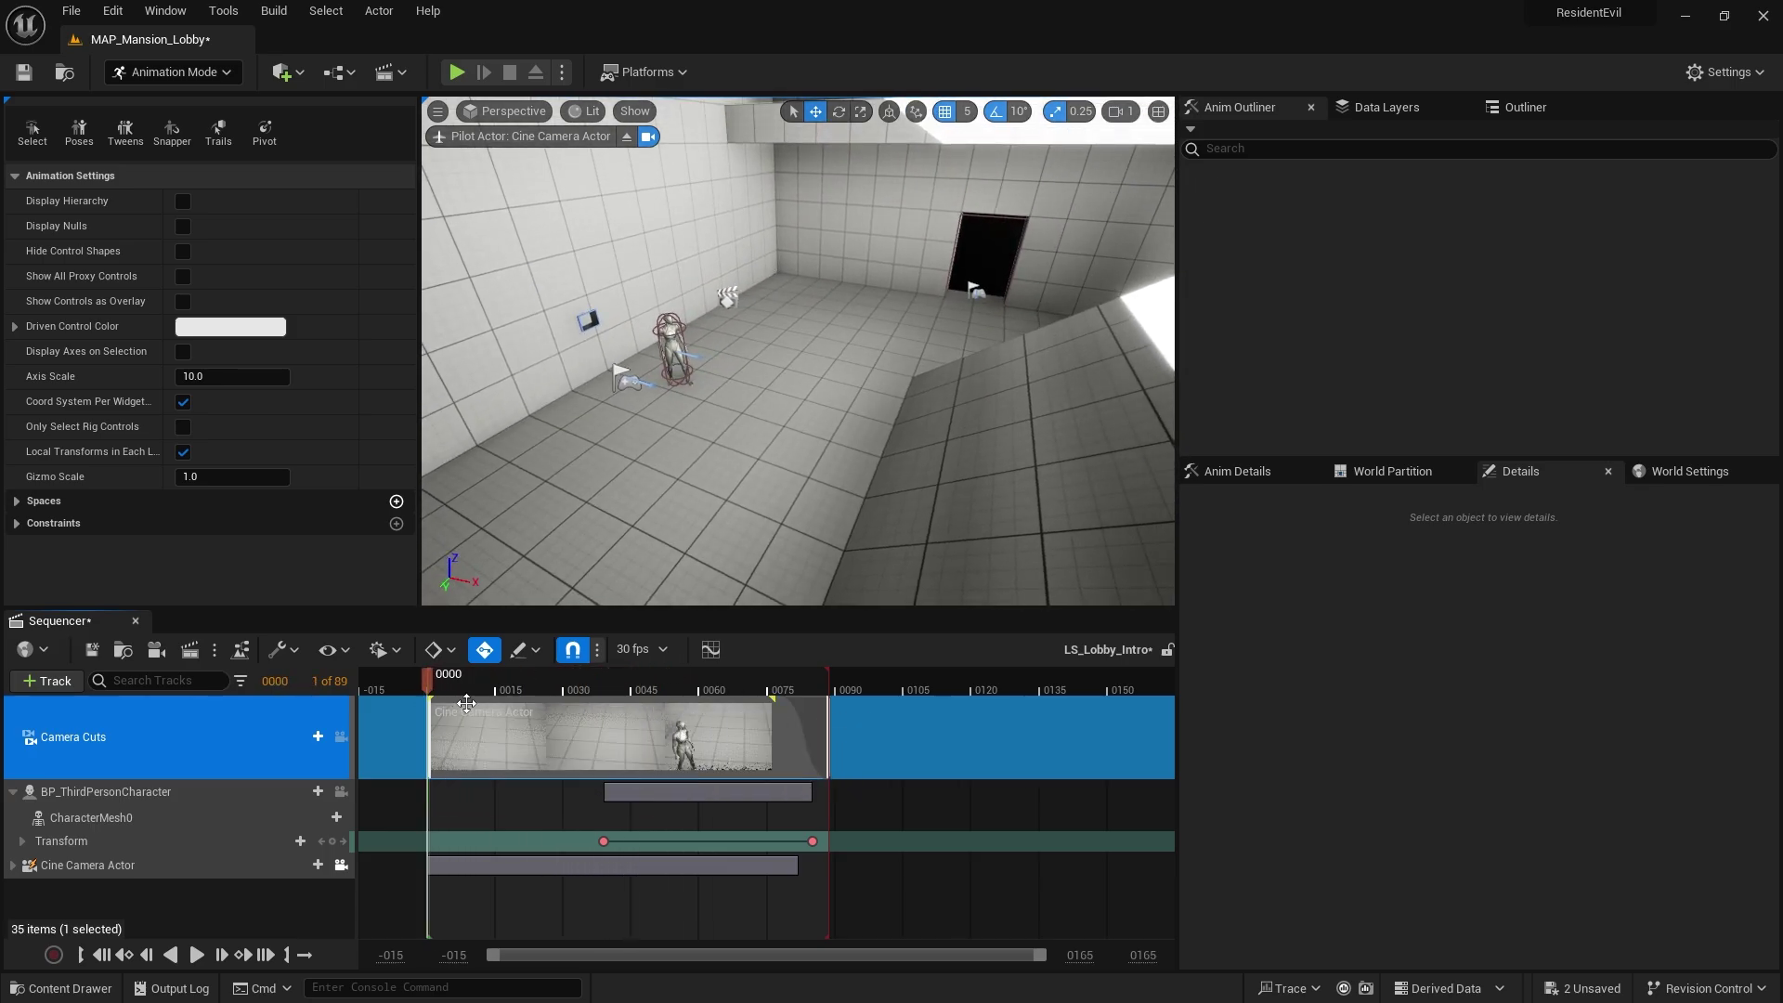
pyautogui.click(80, 903)
pyautogui.click(13, 791)
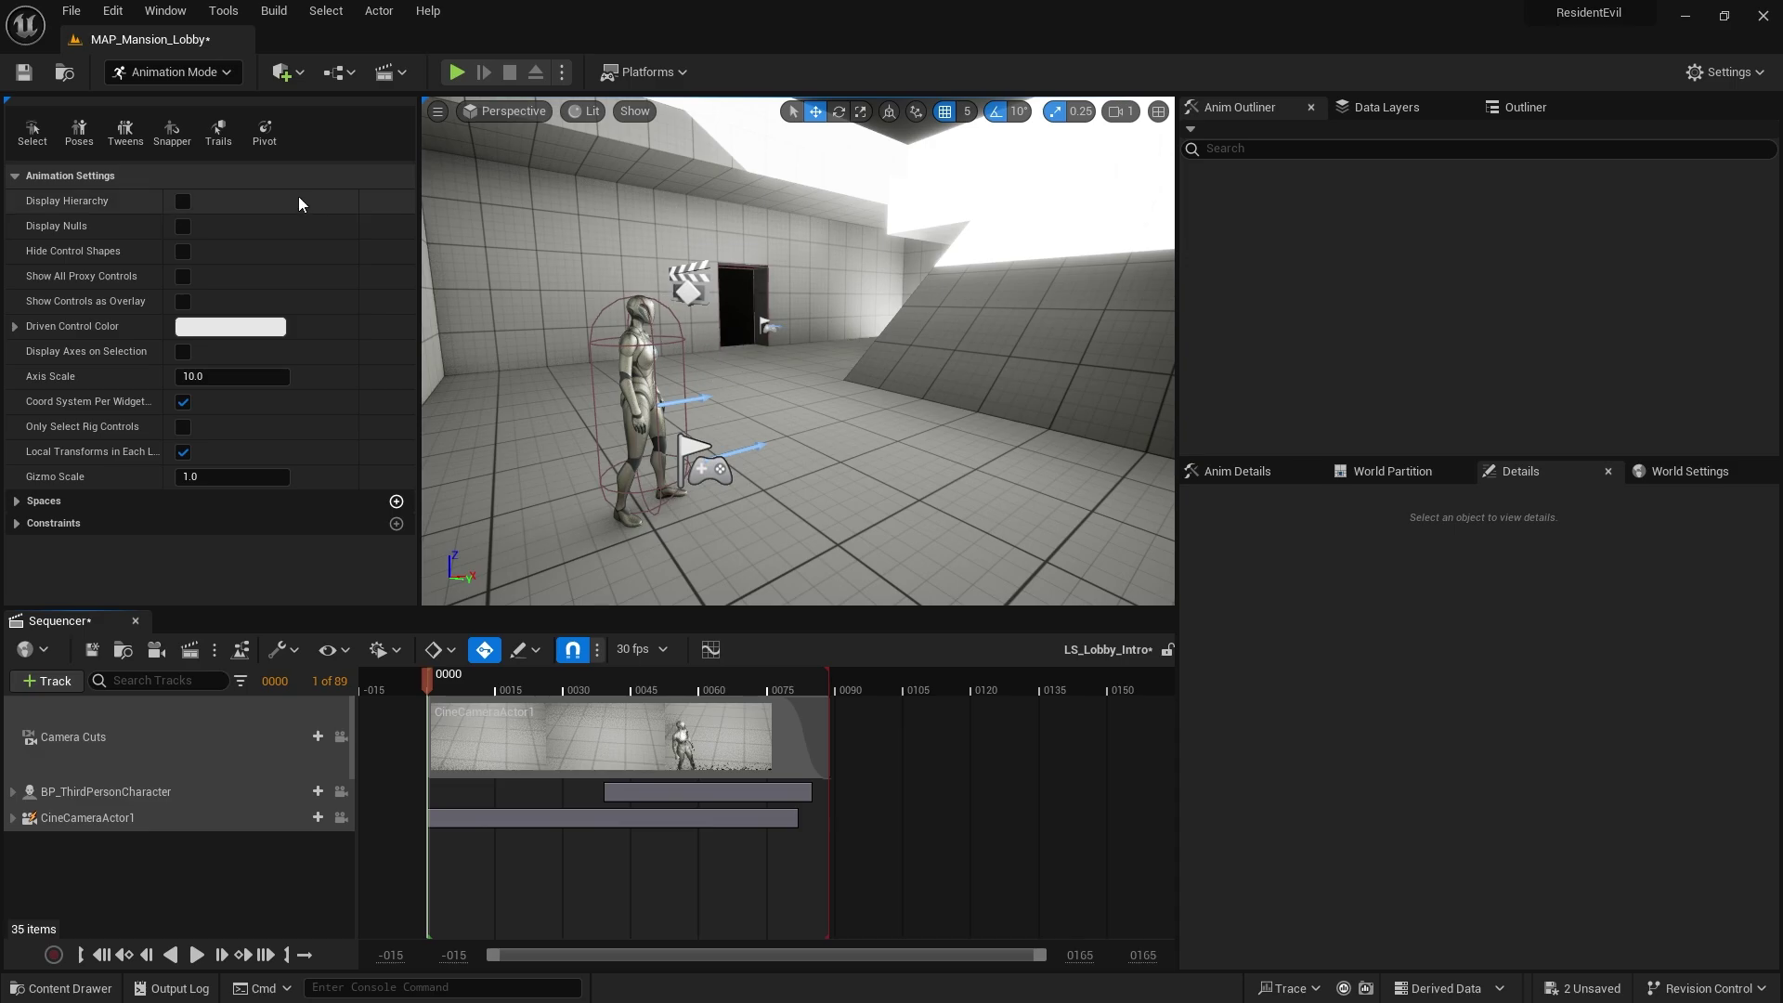
# - Open the Level Blueprint and move the Event BeginPlay node clear of Event Tick
pyautogui.click(388, 73)
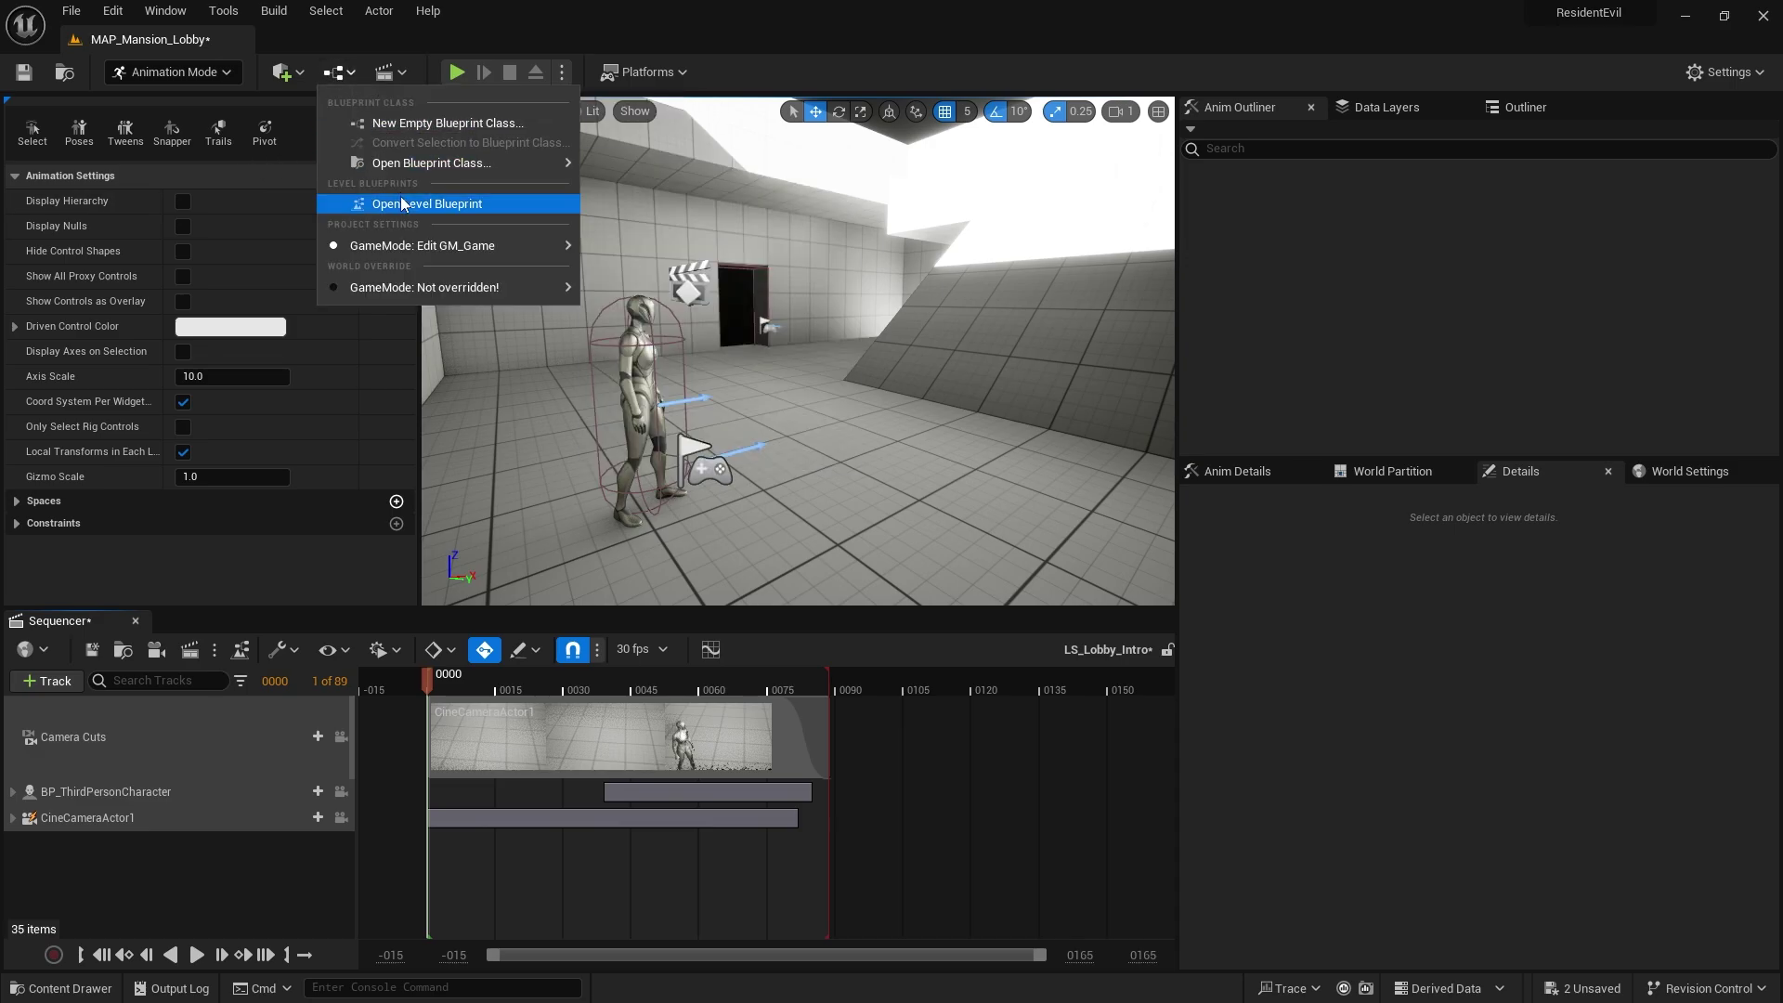
pyautogui.click(399, 197)
pyautogui.moveTo(805, 413); pyautogui.dragTo(559, 484, button='right')
pyautogui.moveTo(621, 484); pyautogui.dragTo(608, 351)
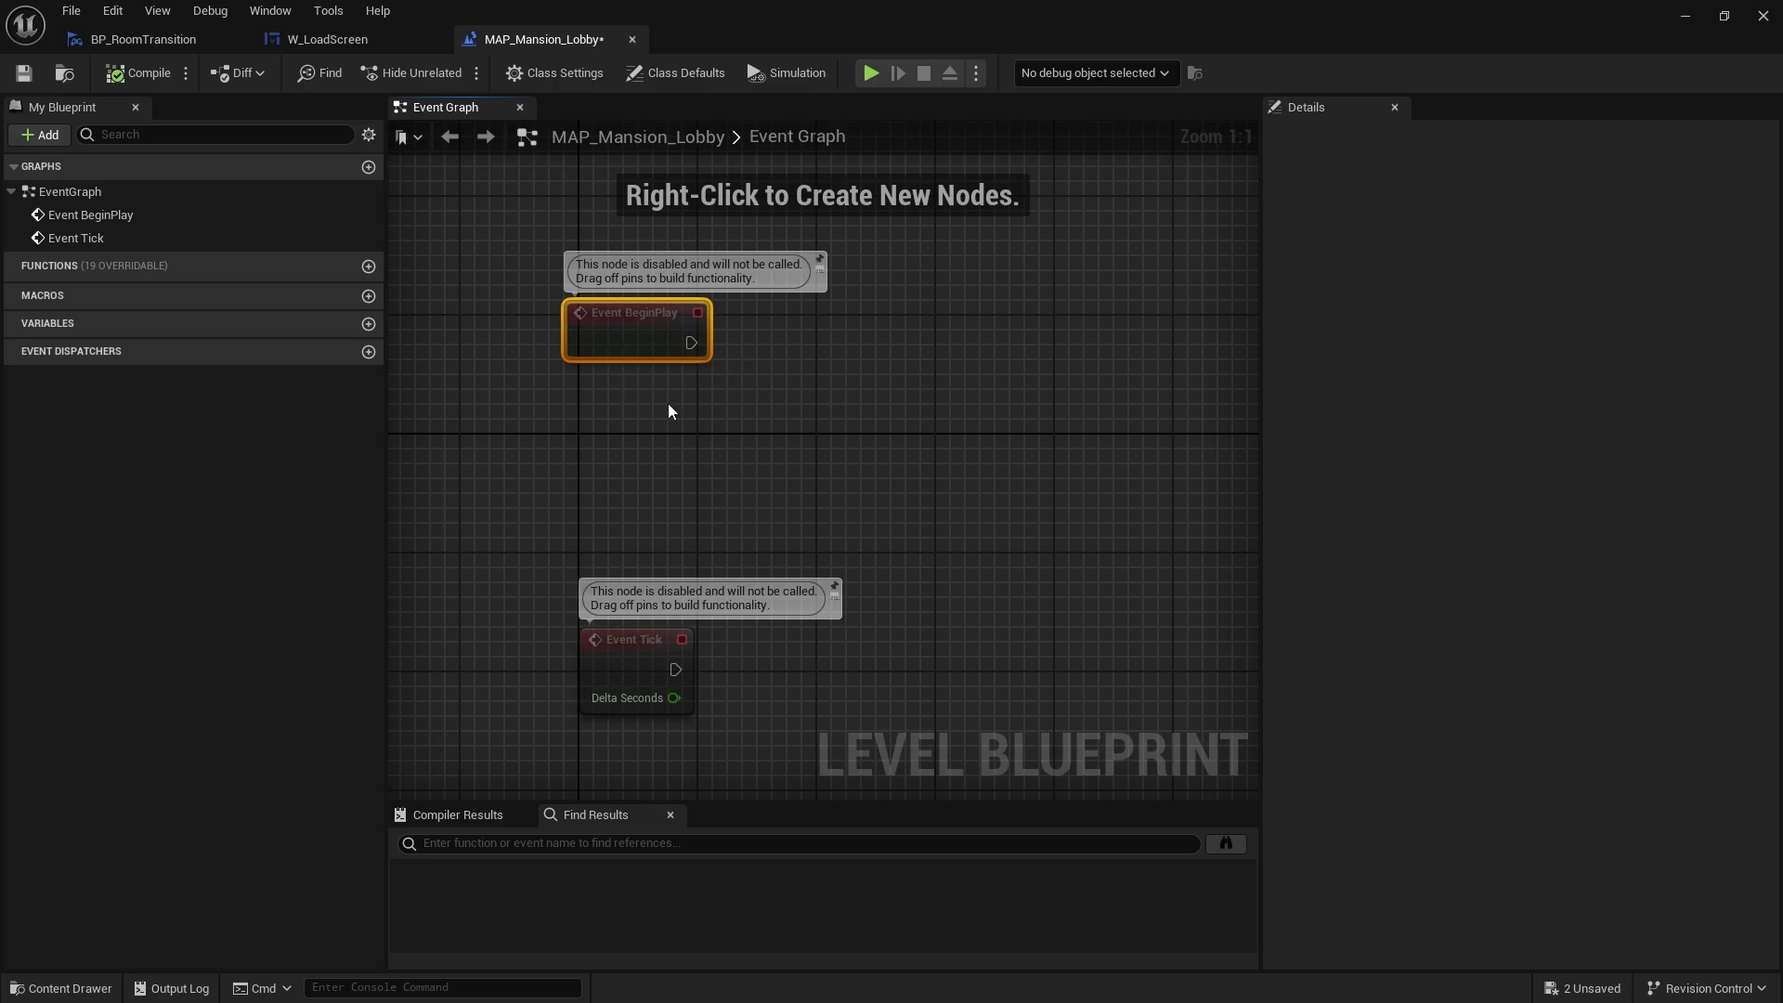
# - Select the LS_Lobby_Intro actor in the level and add a reference to it in the Level Blueprint's event graph
pyautogui.rightClick(664, 412)
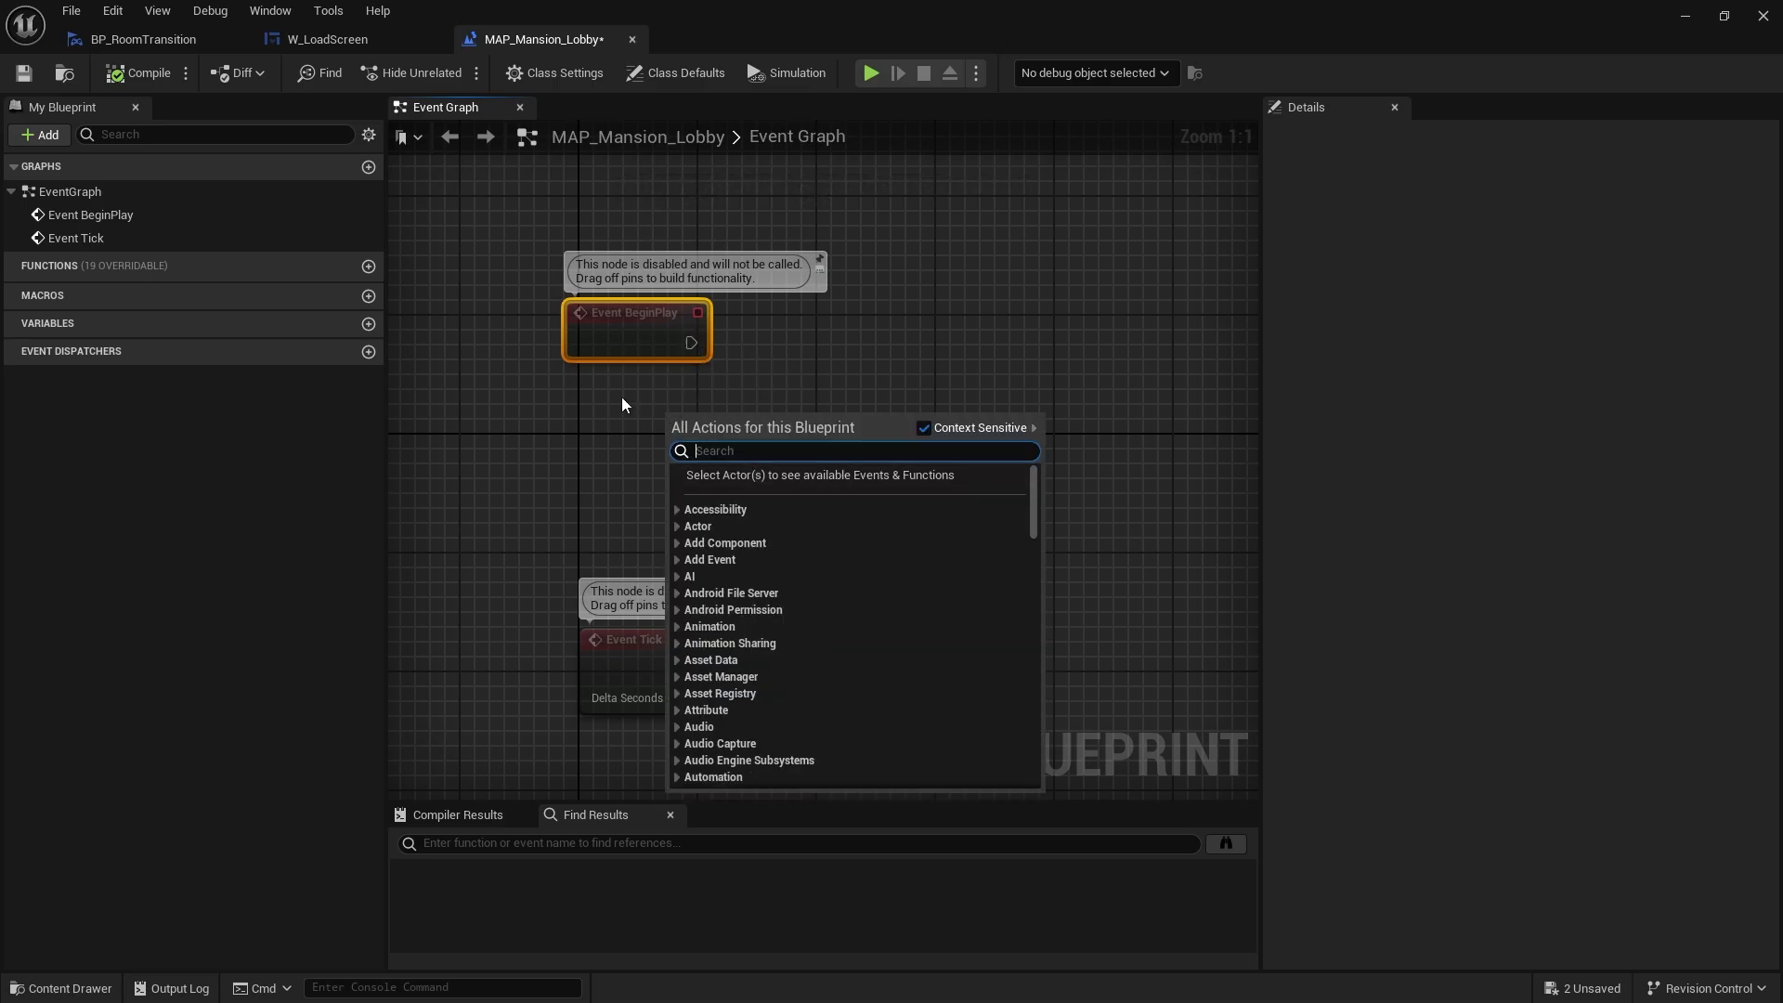
pyautogui.click(621, 398)
pyautogui.click(91, 991)
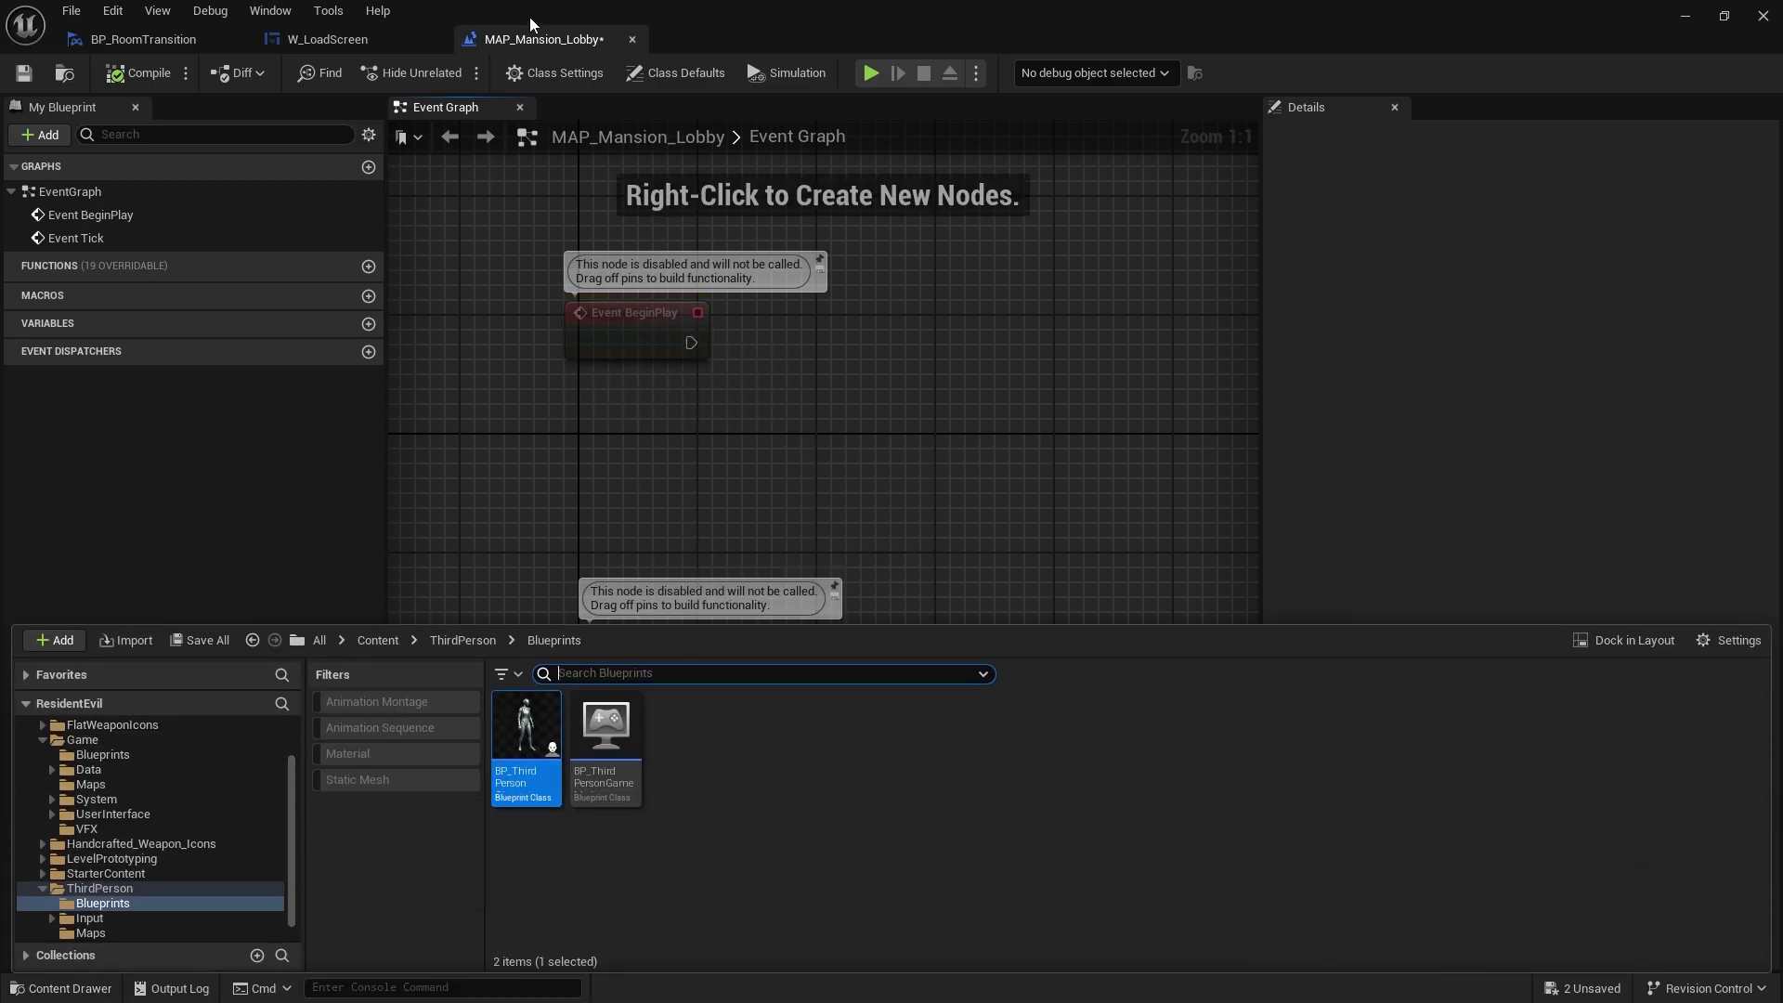
pyautogui.moveTo(529, 17); pyautogui.dragTo(1300, 258)
pyautogui.click(680, 287)
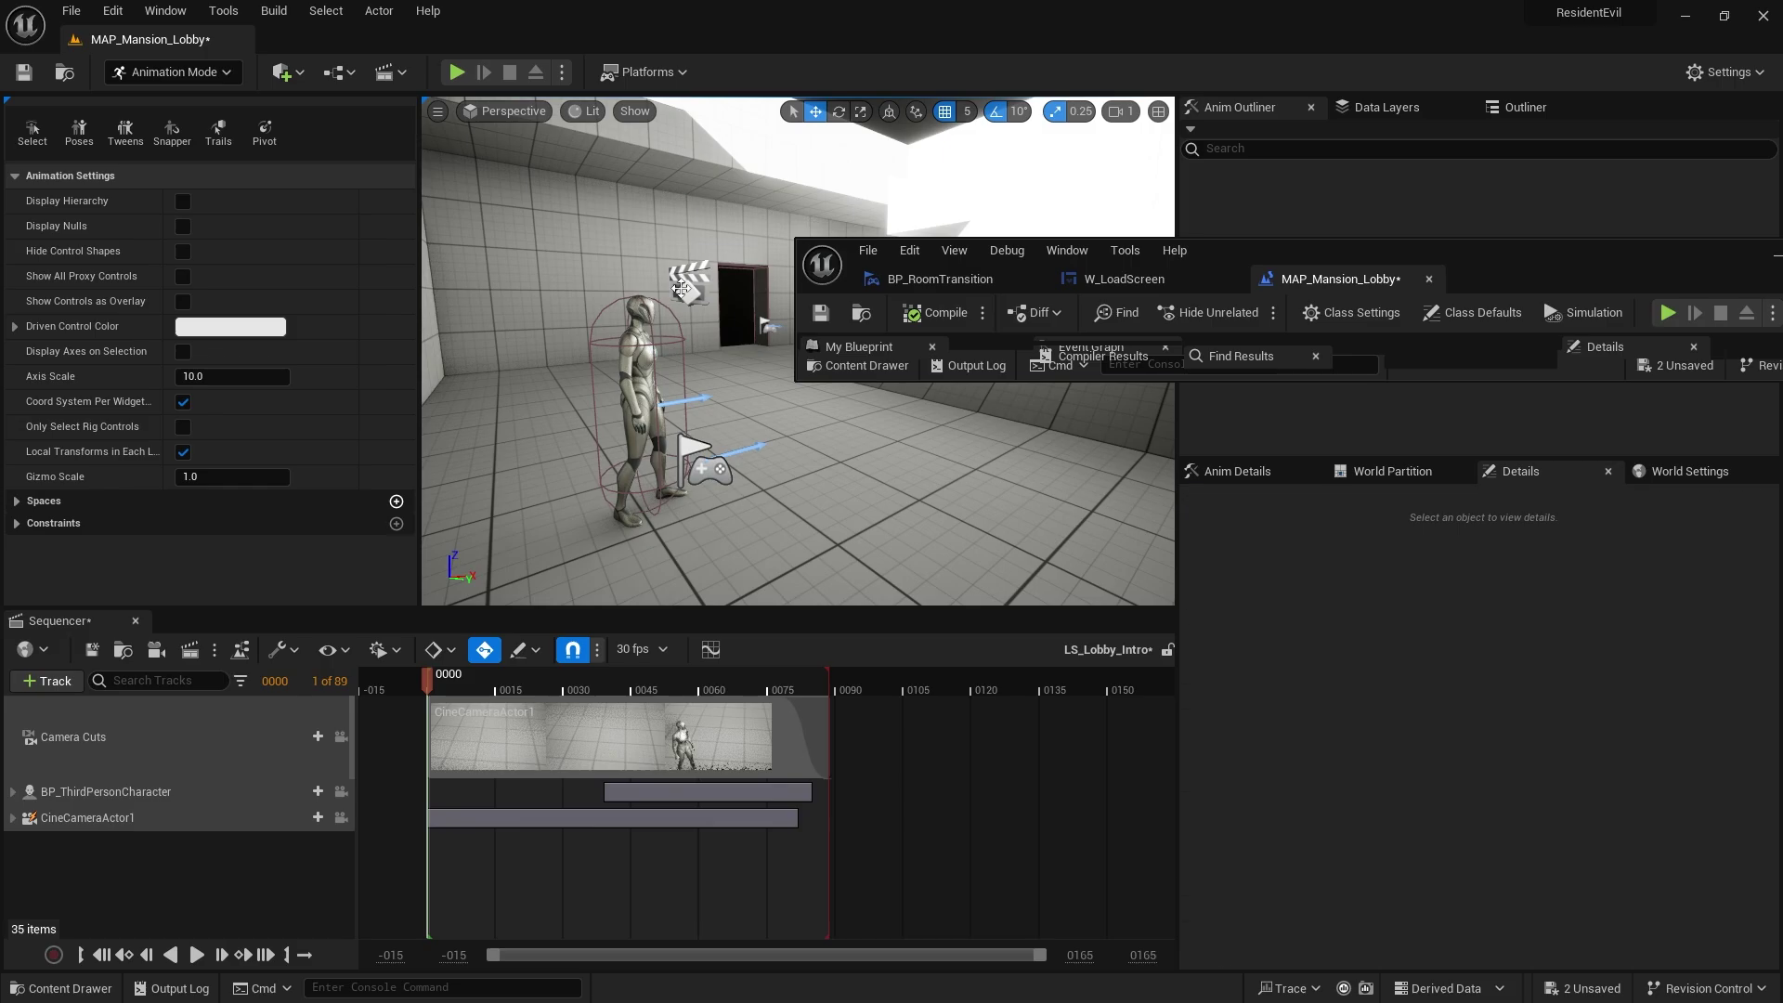
pyautogui.doubleClick(1384, 253)
pyautogui.rightClick(777, 456)
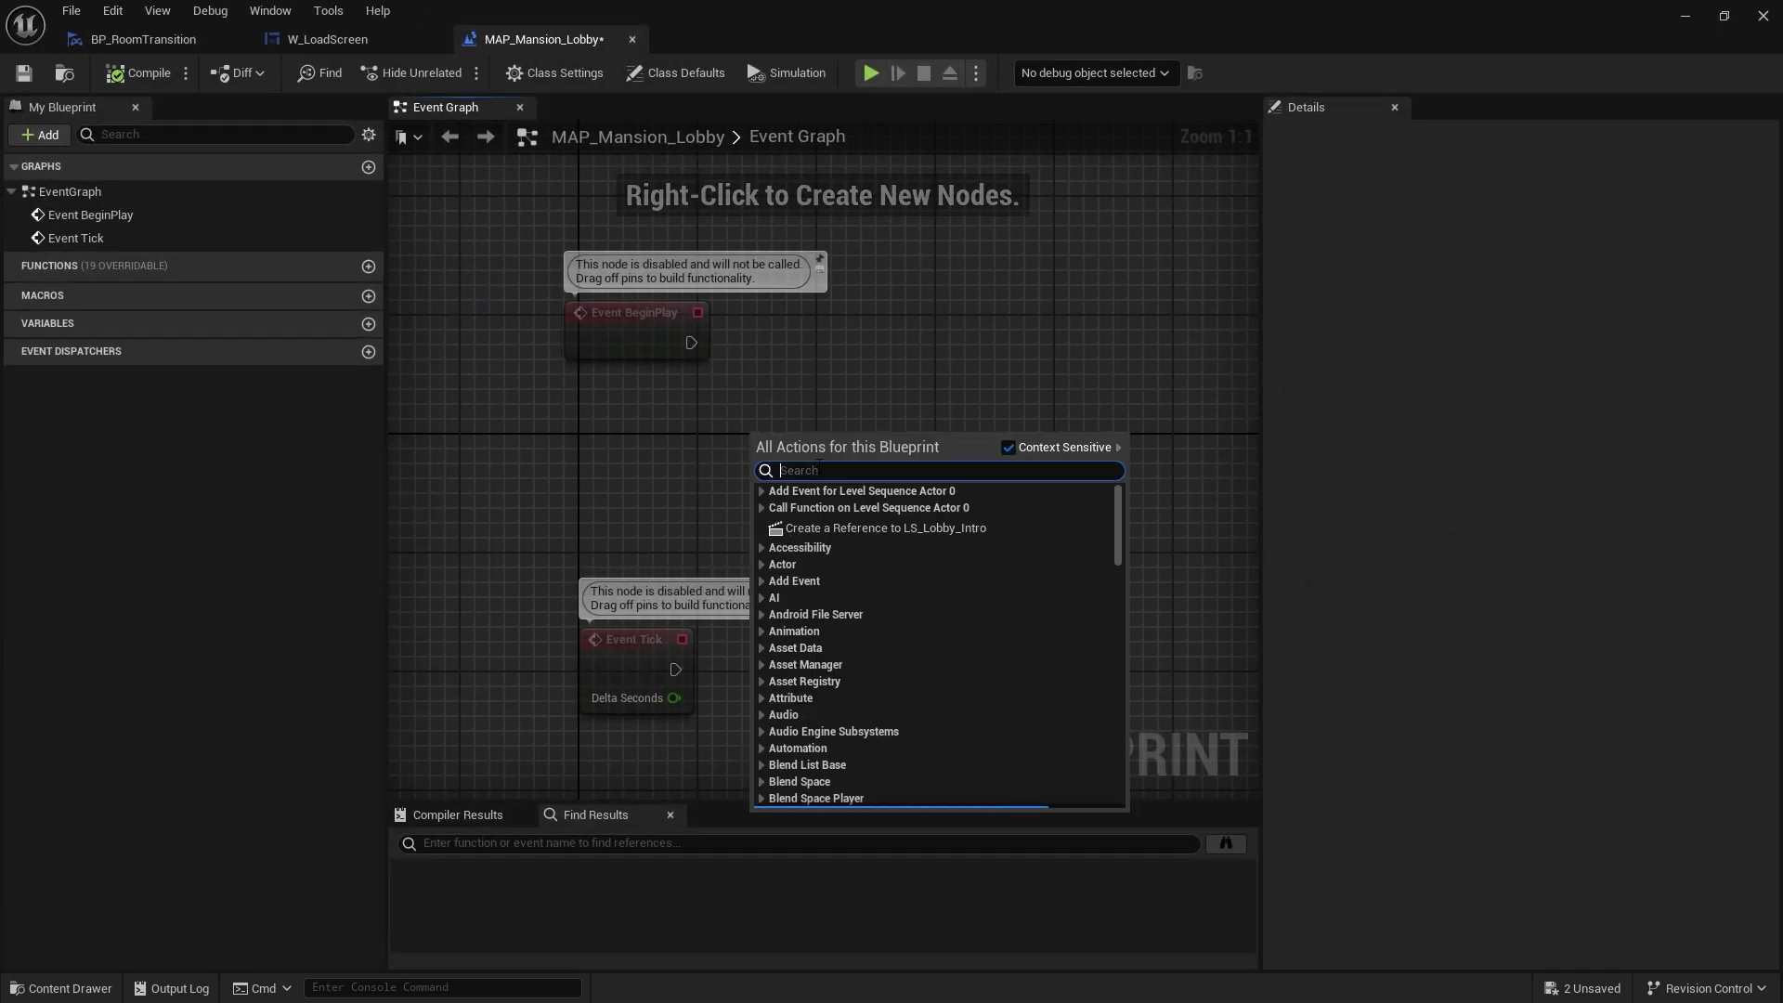
pyautogui.click(840, 533)
# - Add a Play node for the LS_Lobby_Intro sequence player, run it from Event BeginPlay, and compile and save the Level Blueprint
pyautogui.moveTo(685, 439); pyautogui.dragTo(766, 364)
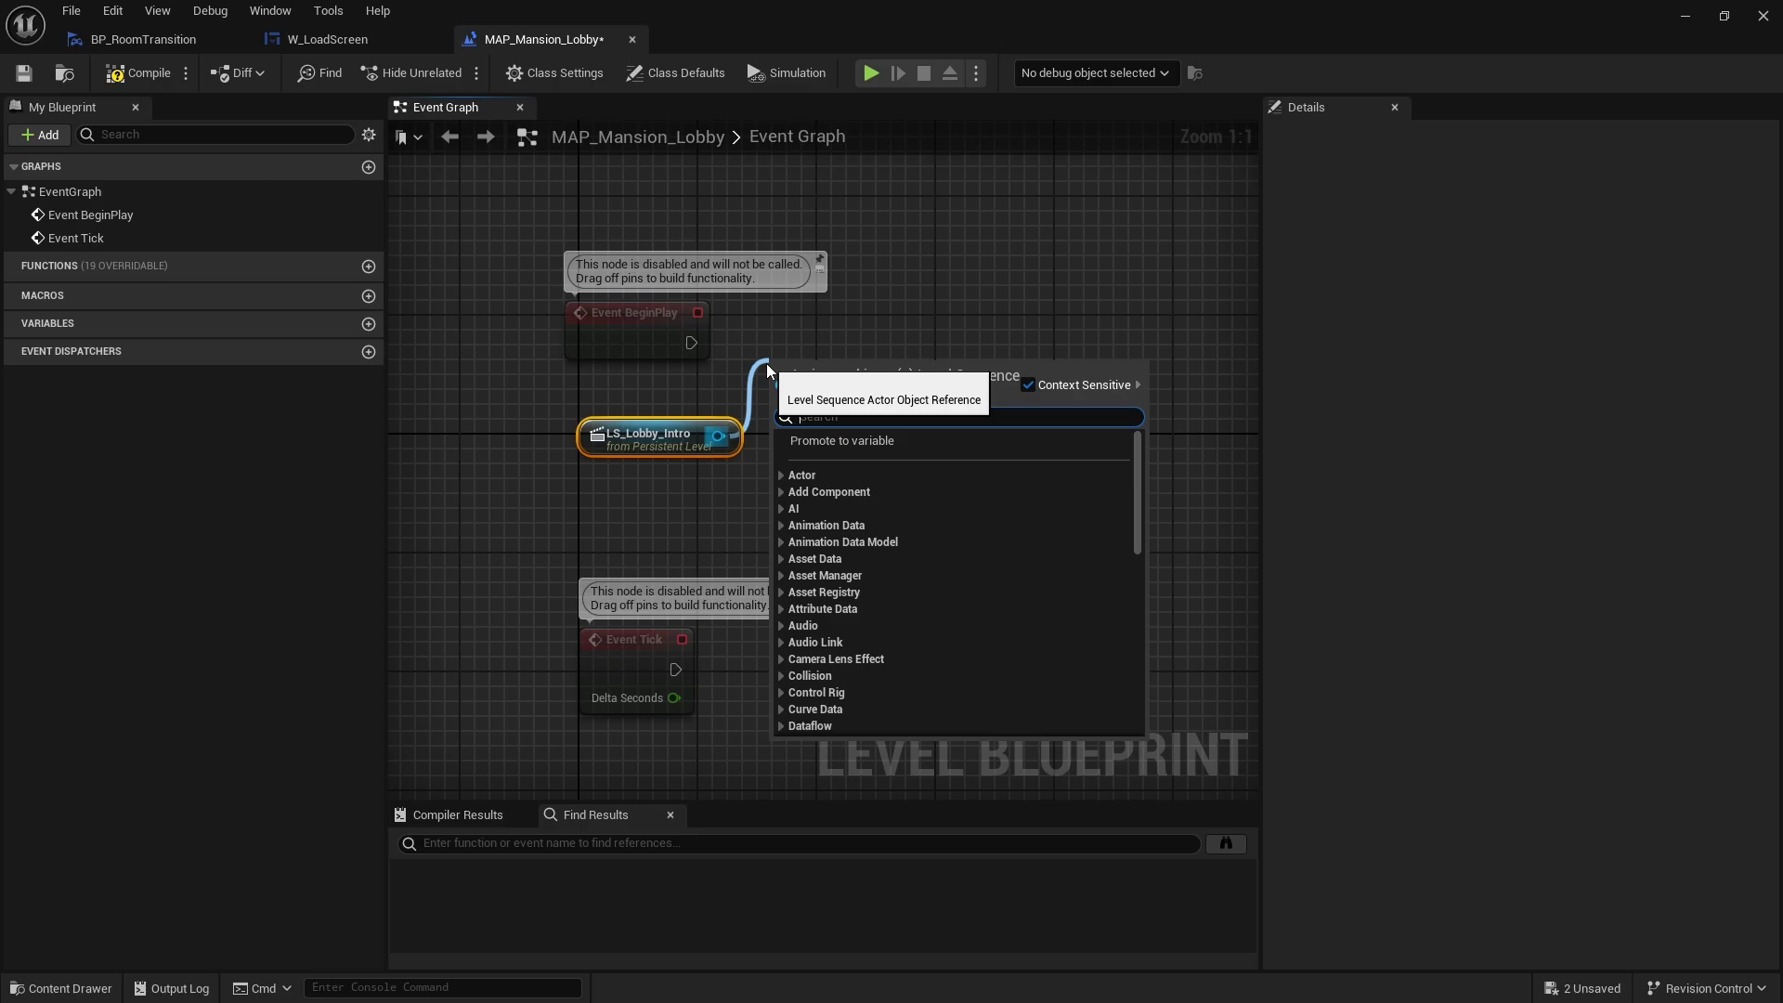
pyautogui.write('play')
pyautogui.click(882, 521)
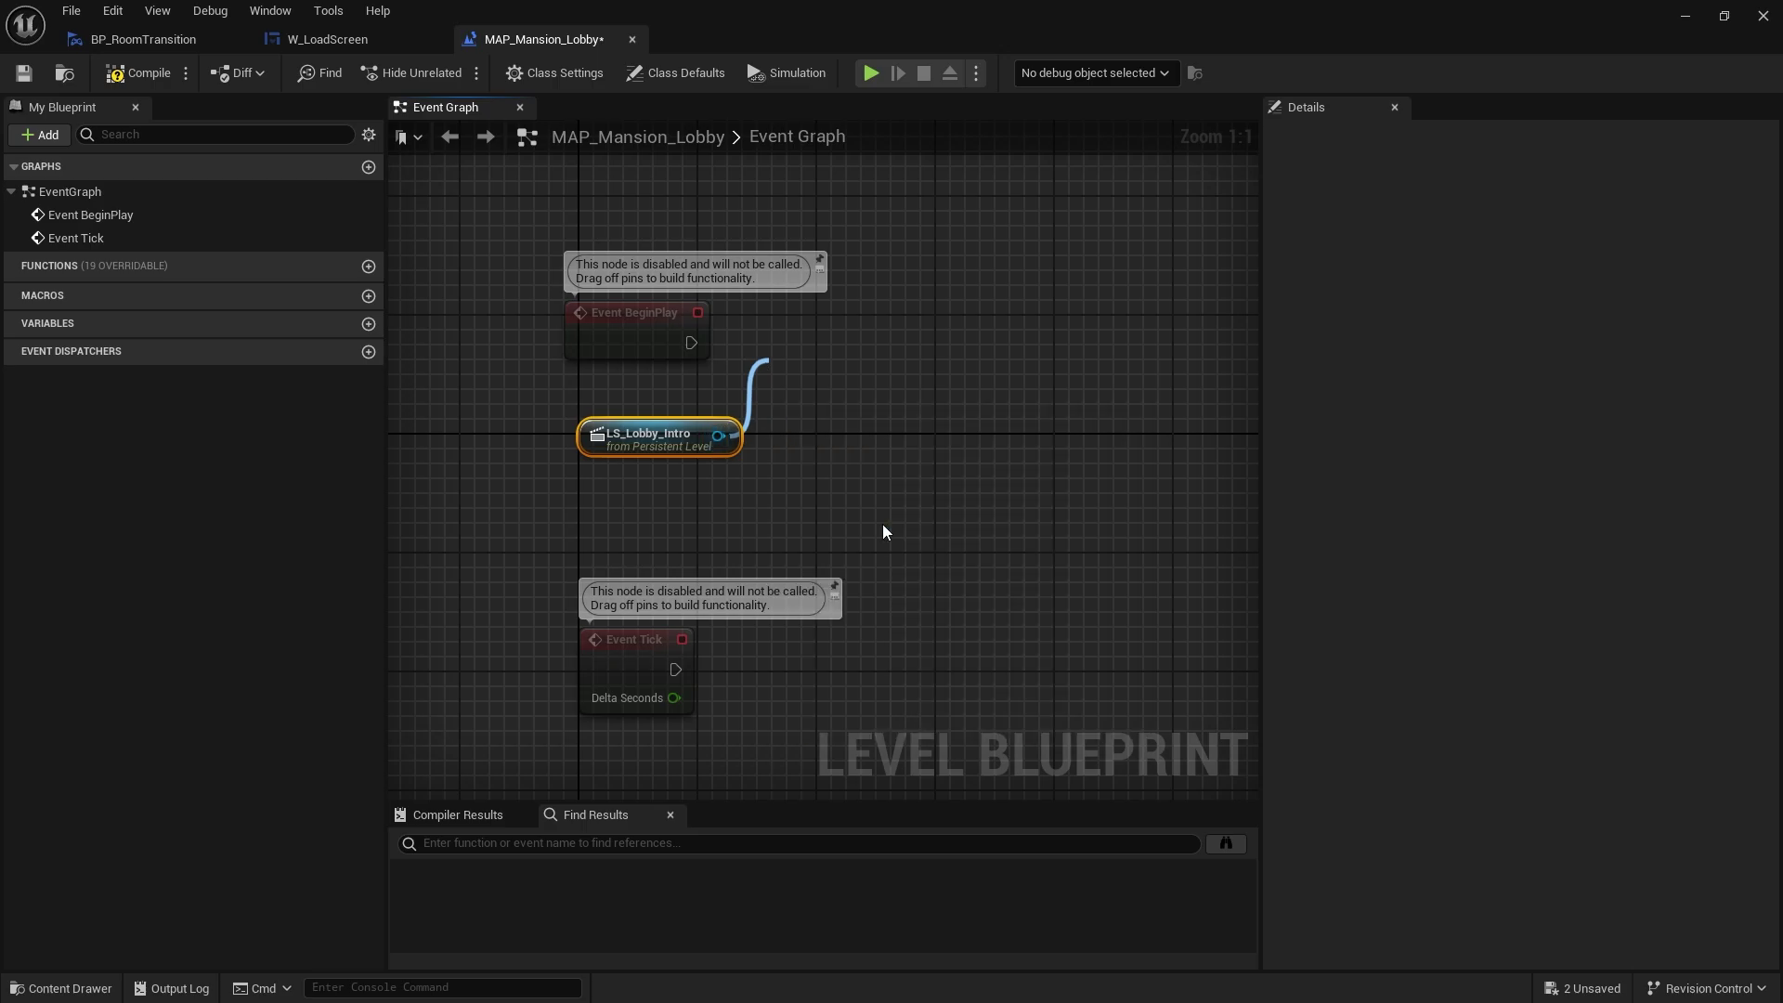
pyautogui.moveTo(839, 396); pyautogui.dragTo(691, 343)
pyautogui.moveTo(939, 345); pyautogui.dragTo(938, 316)
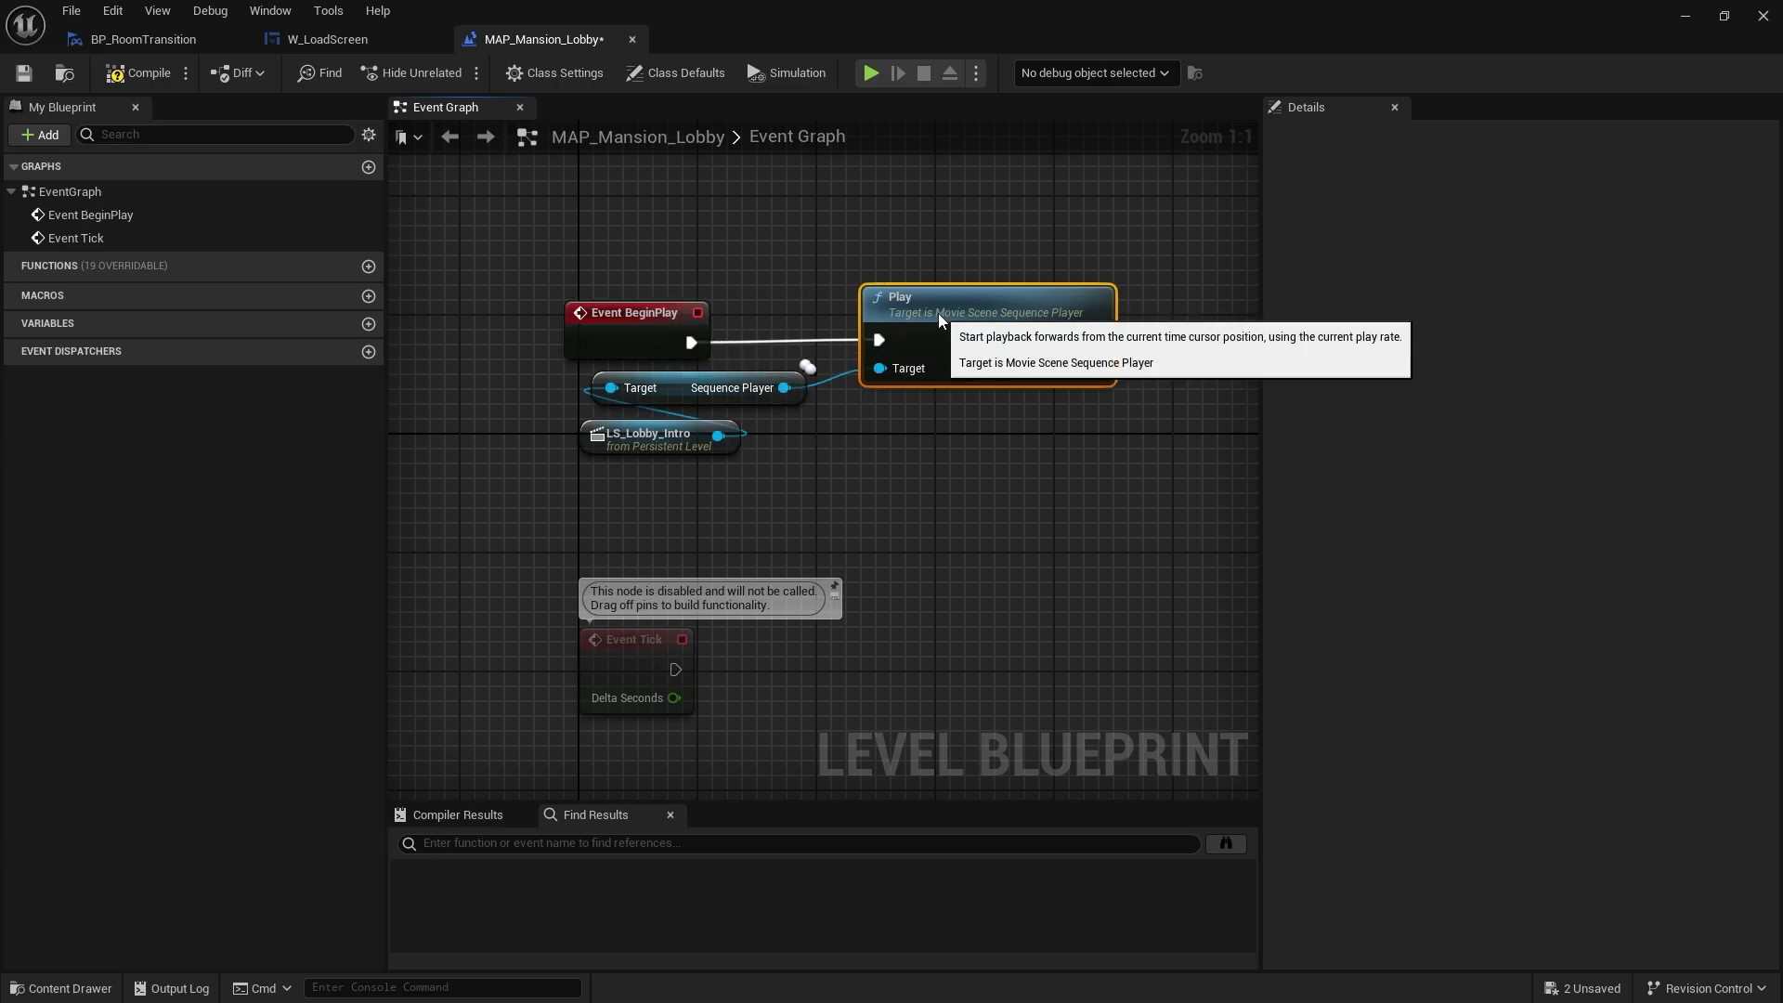
pyautogui.click(114, 72)
pyautogui.click(23, 72)
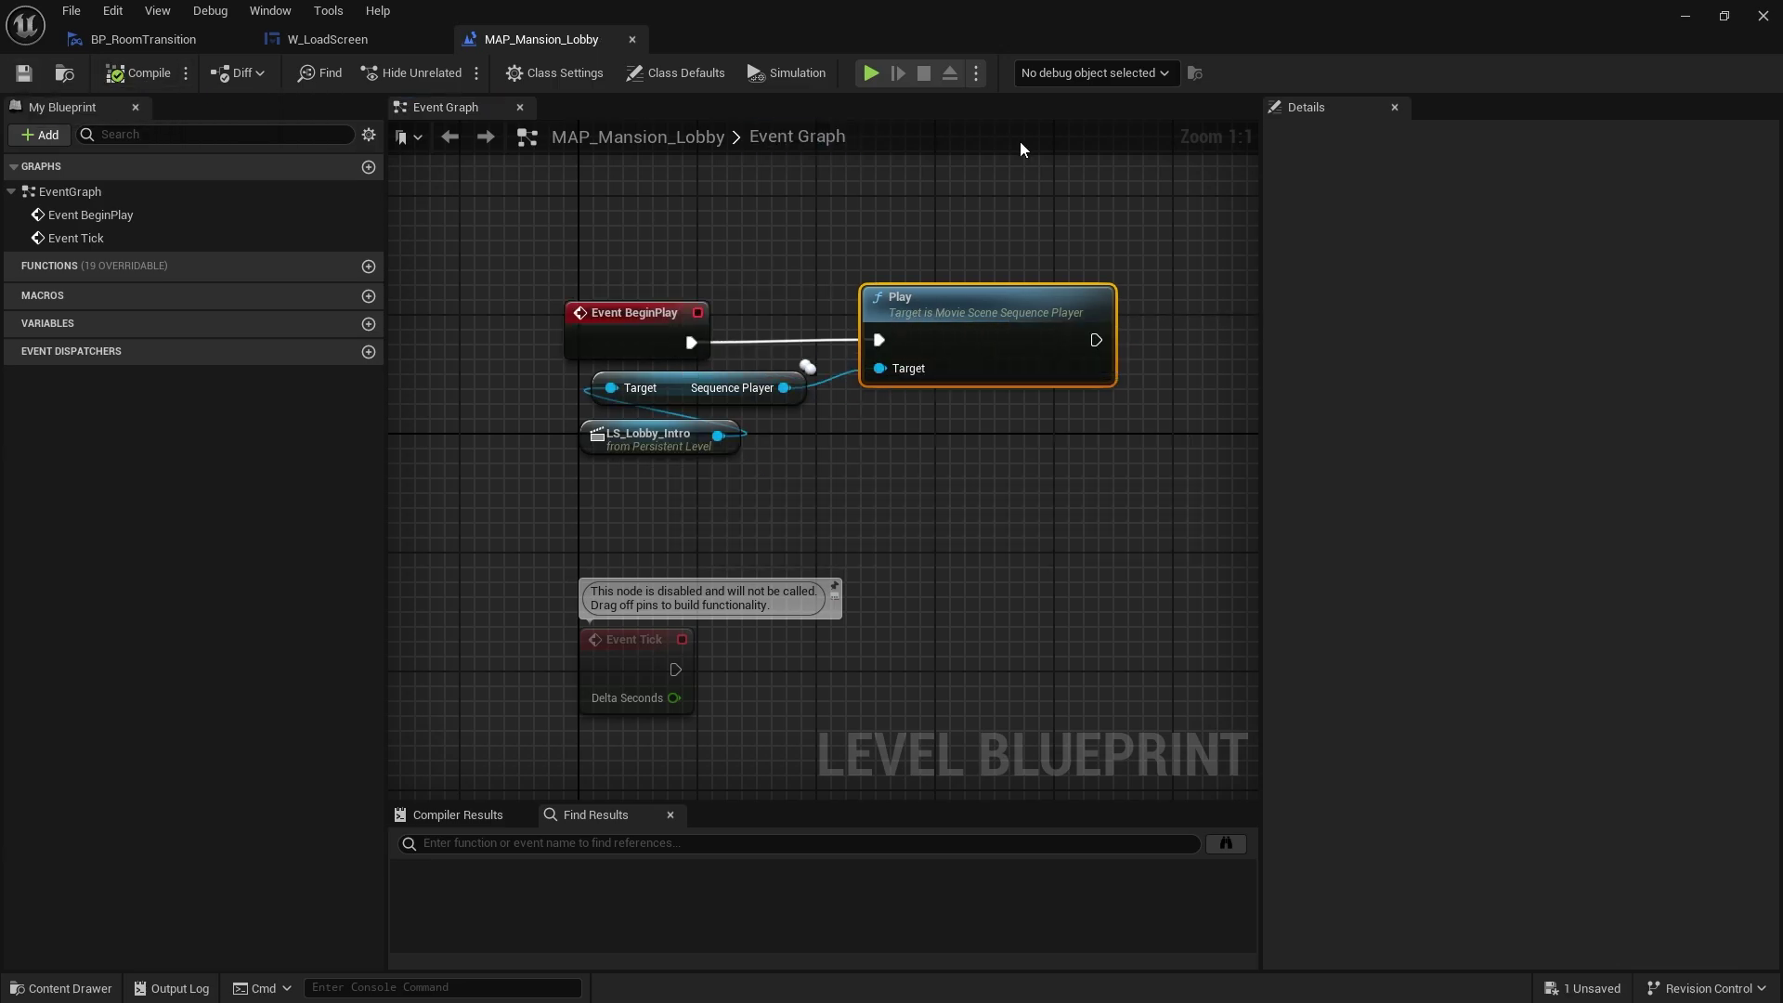
pyautogui.click(1686, 16)
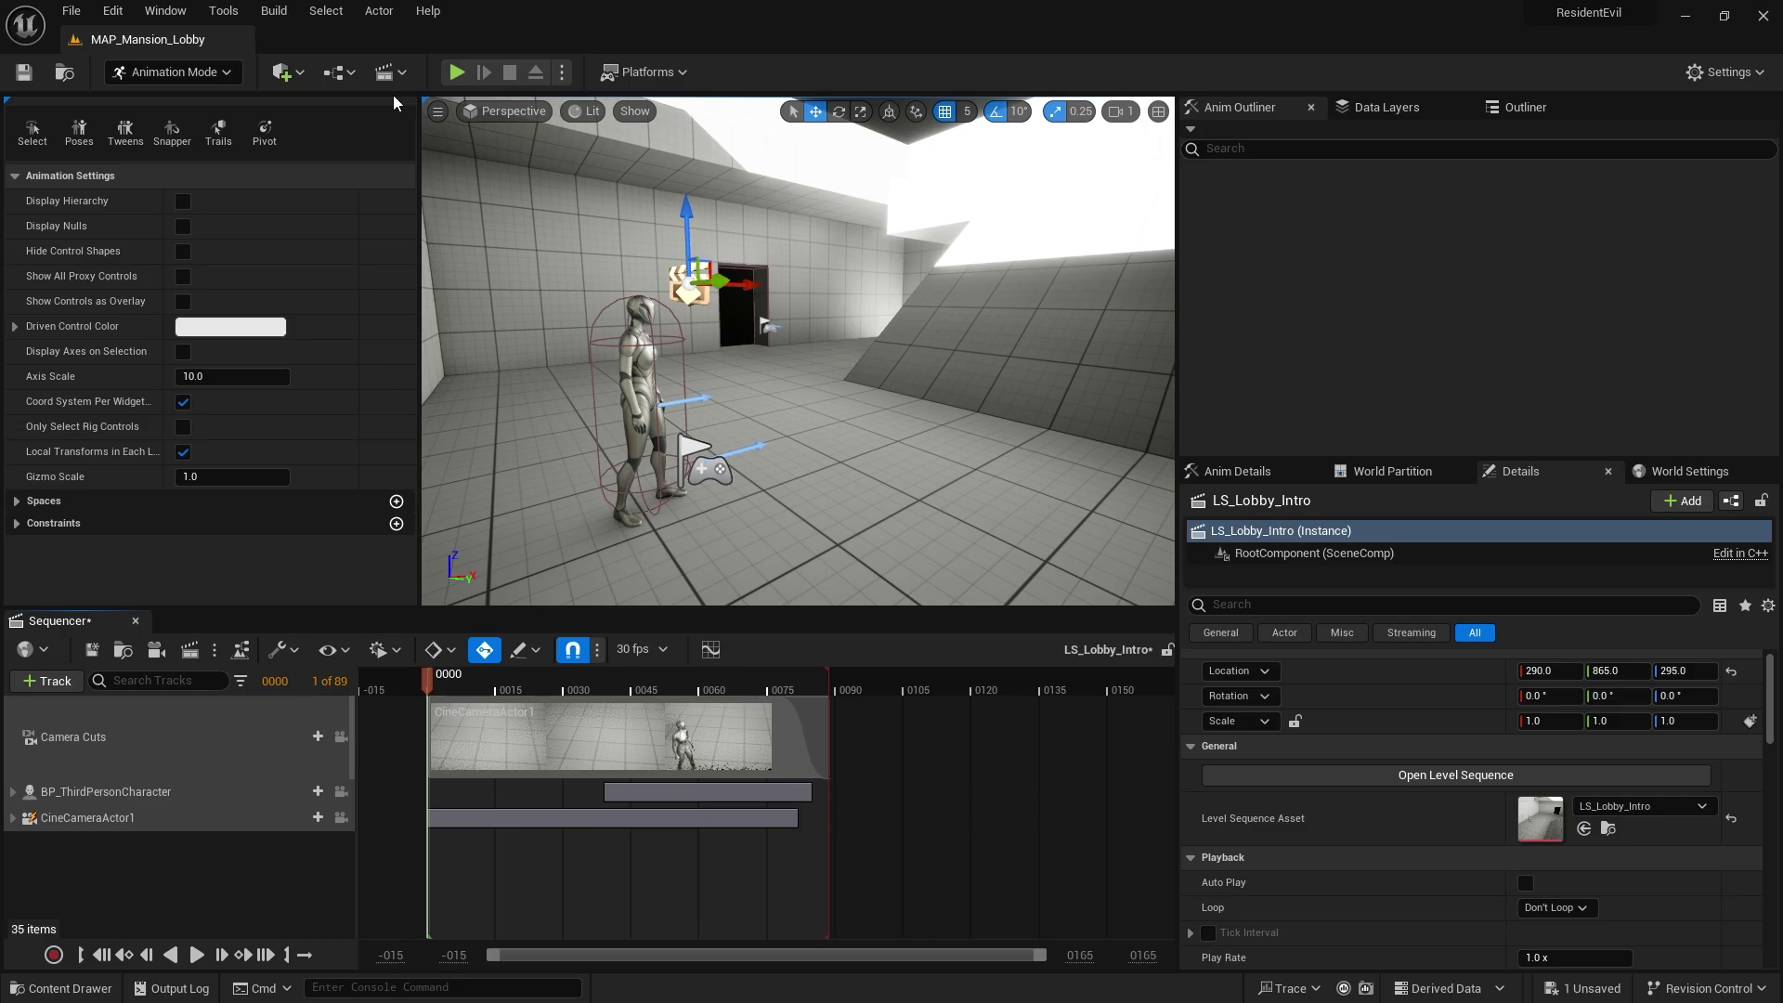
# - Play the lobby level to test the intro cutscene, and close the Message Log after stopping
pyautogui.click(456, 71)
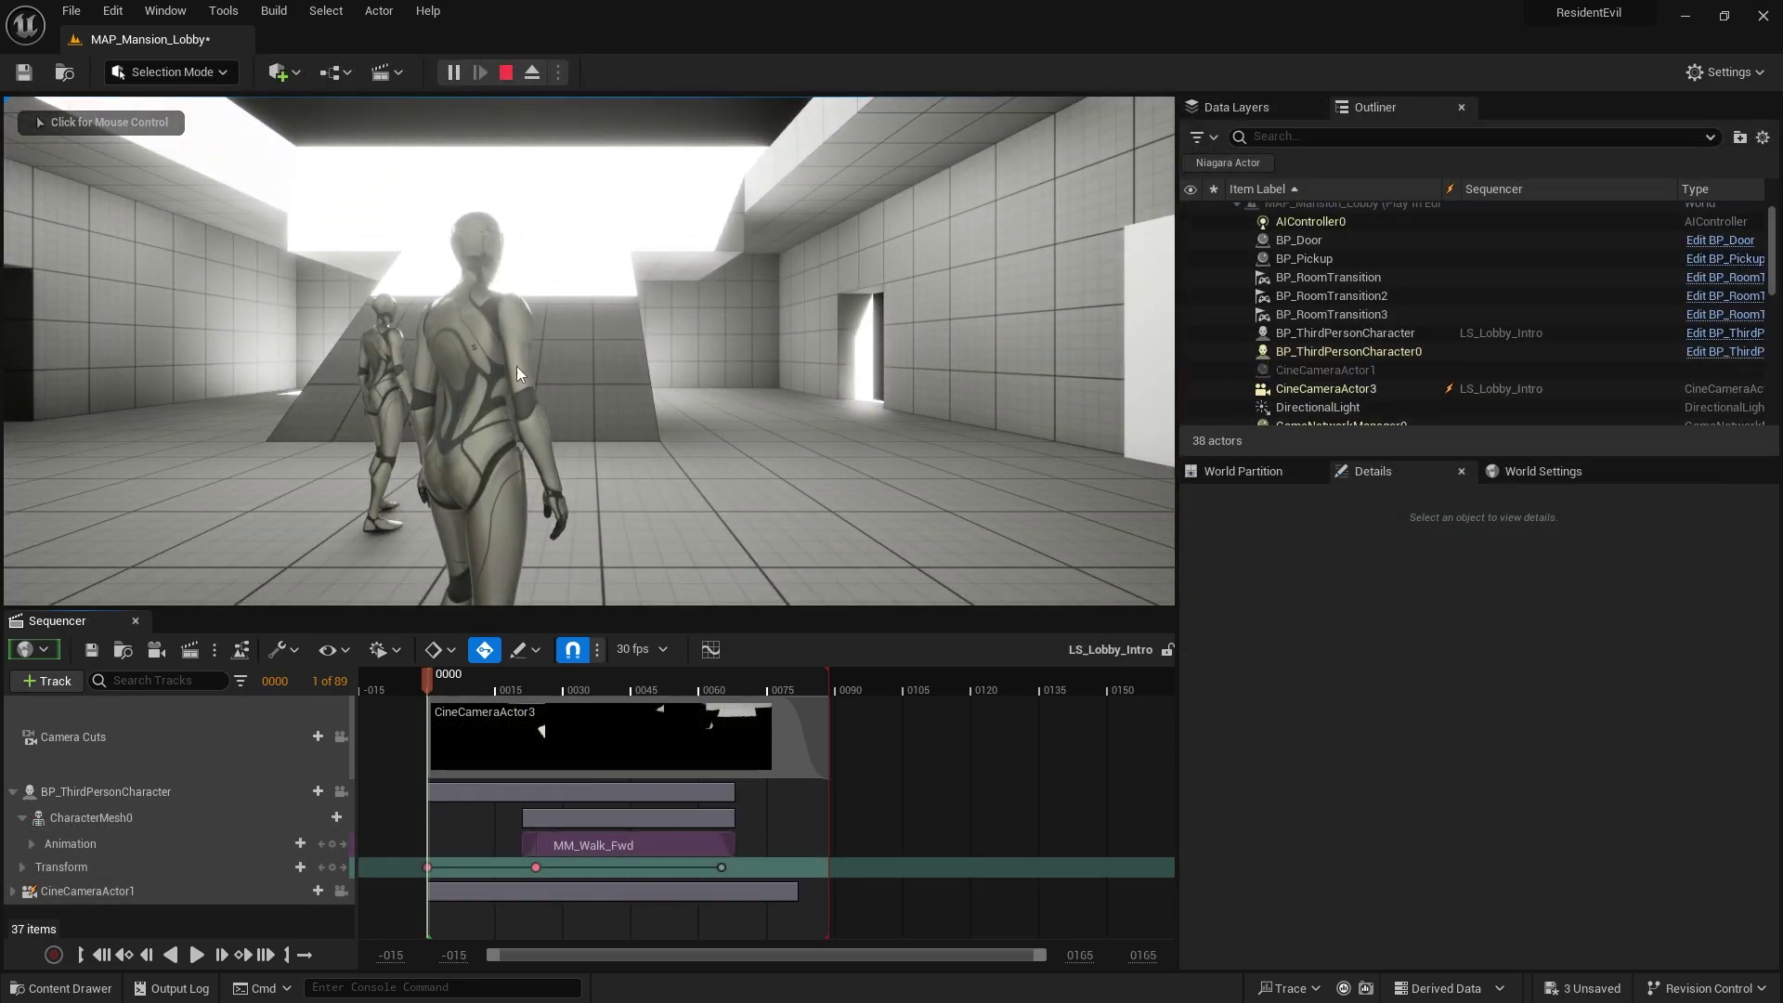
pyautogui.click(517, 365)
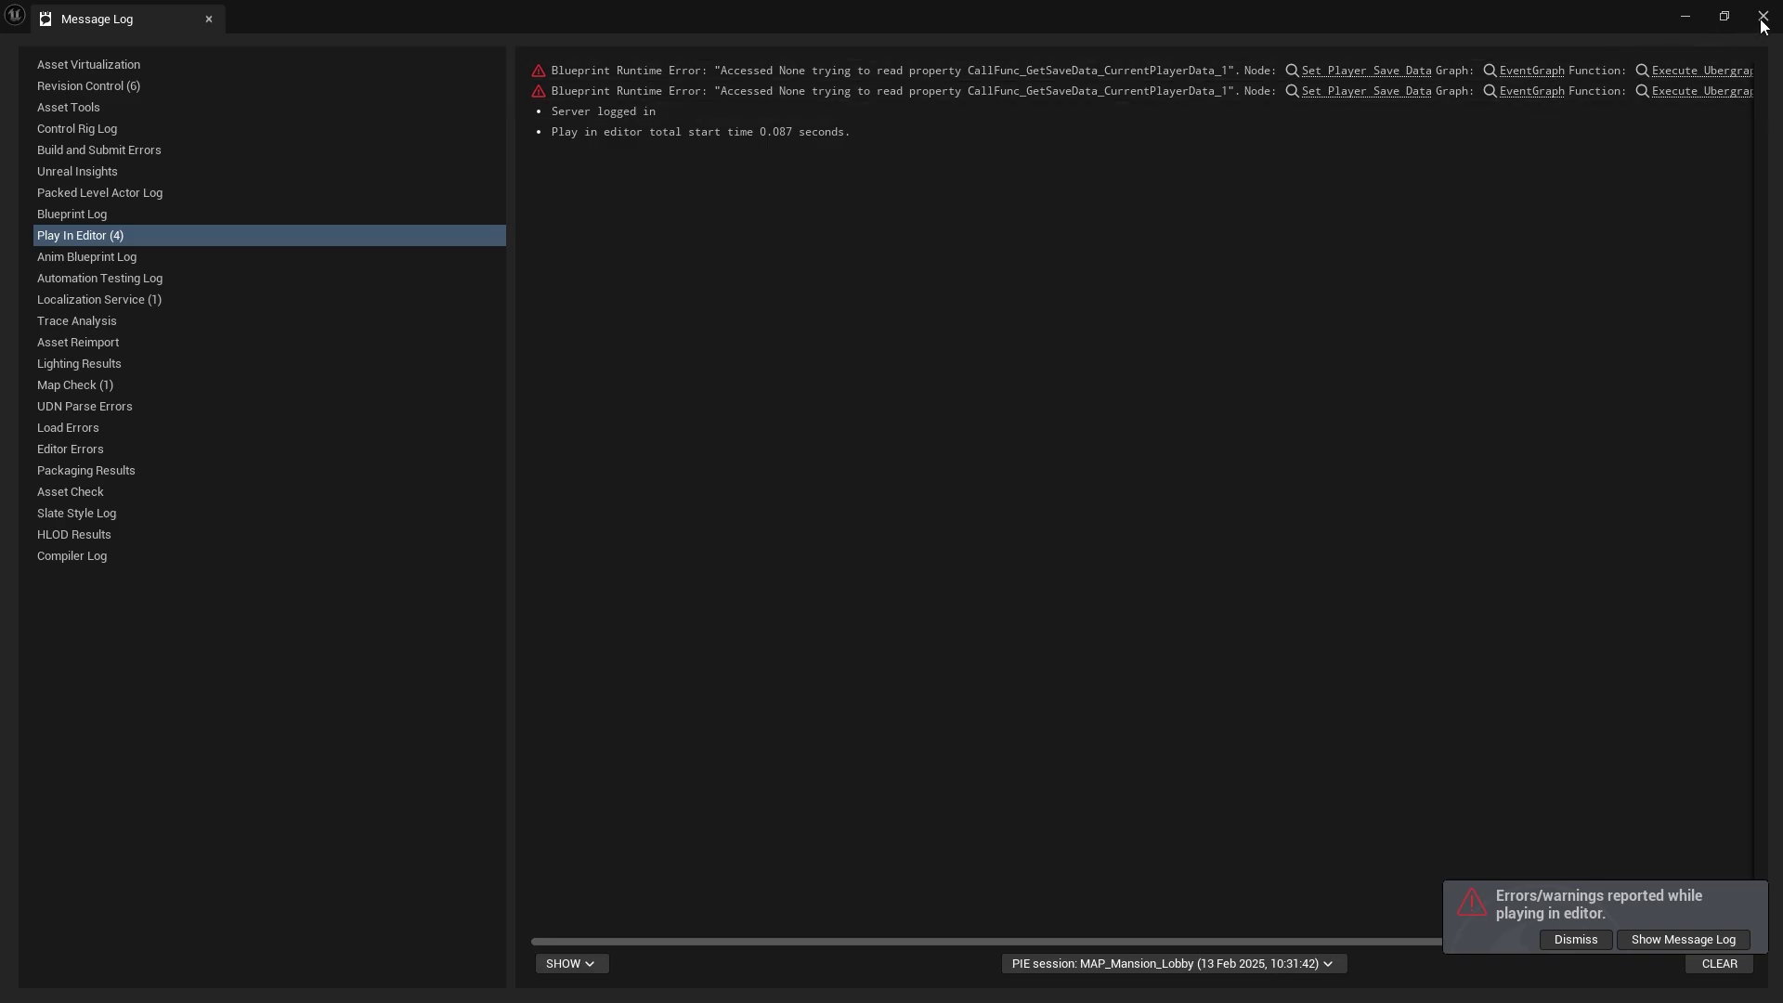
pyautogui.click(1763, 16)
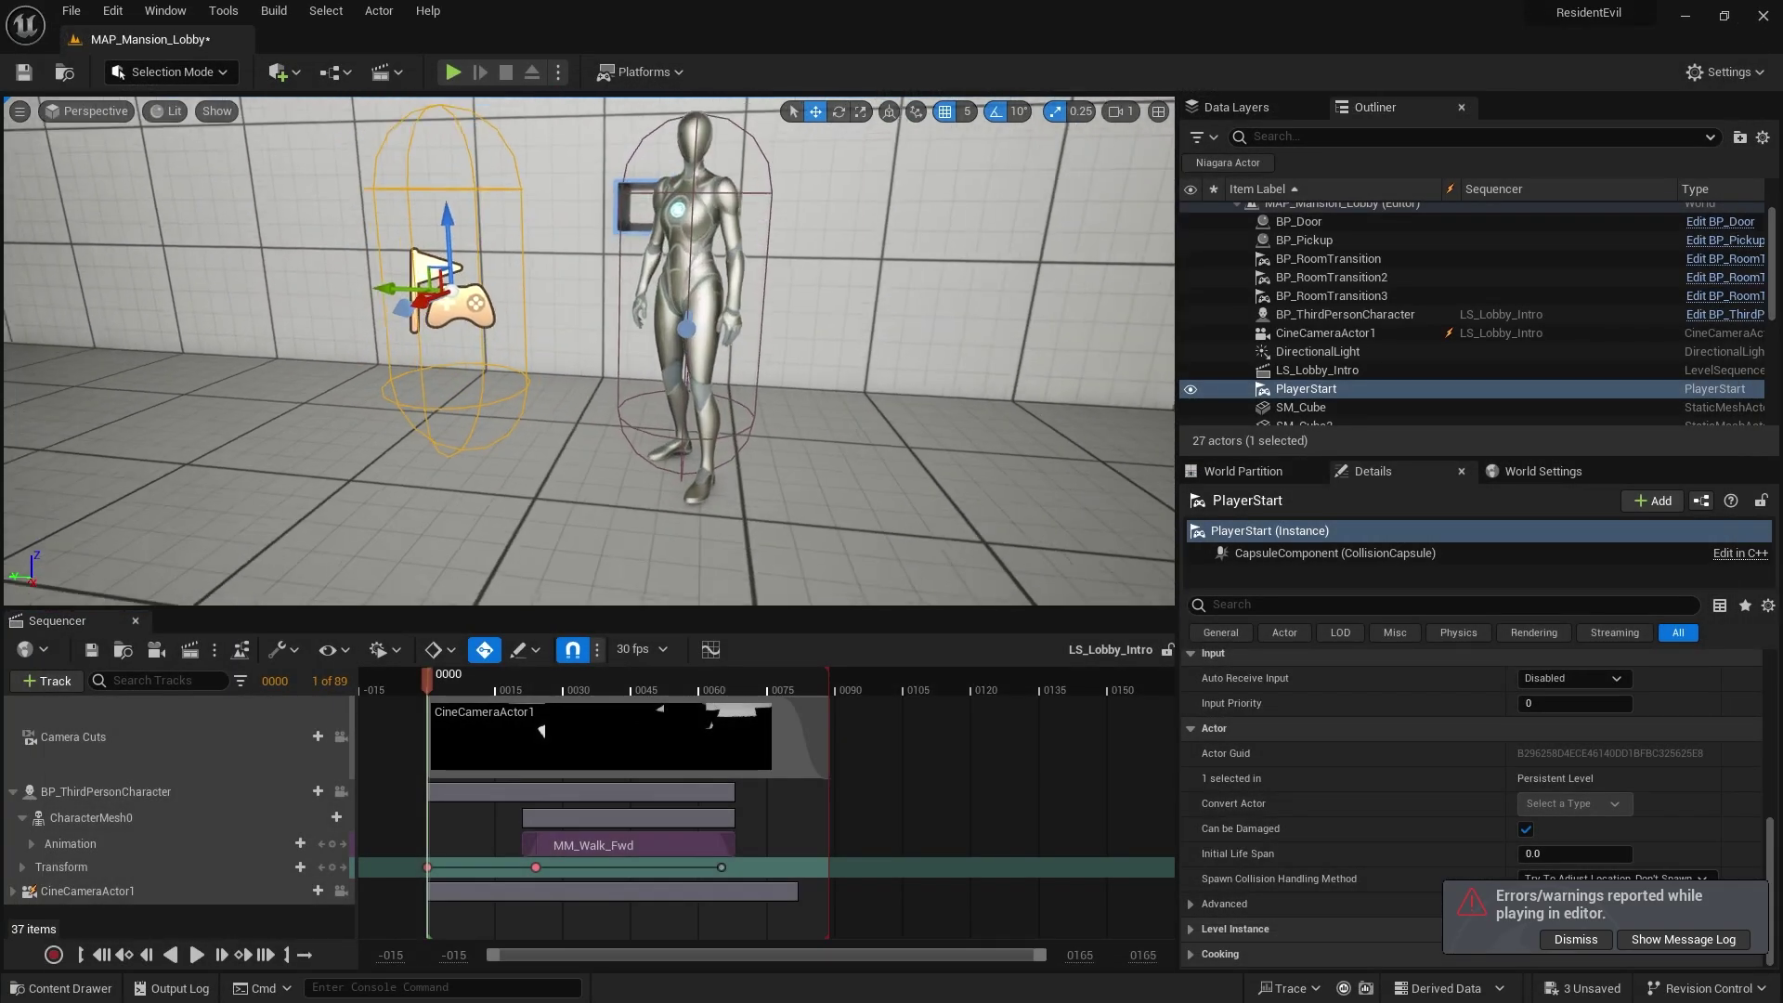
# - Convert the BP_ThirdPersonCharacter binding in the sequence to a spawnable
pyautogui.click(158, 794)
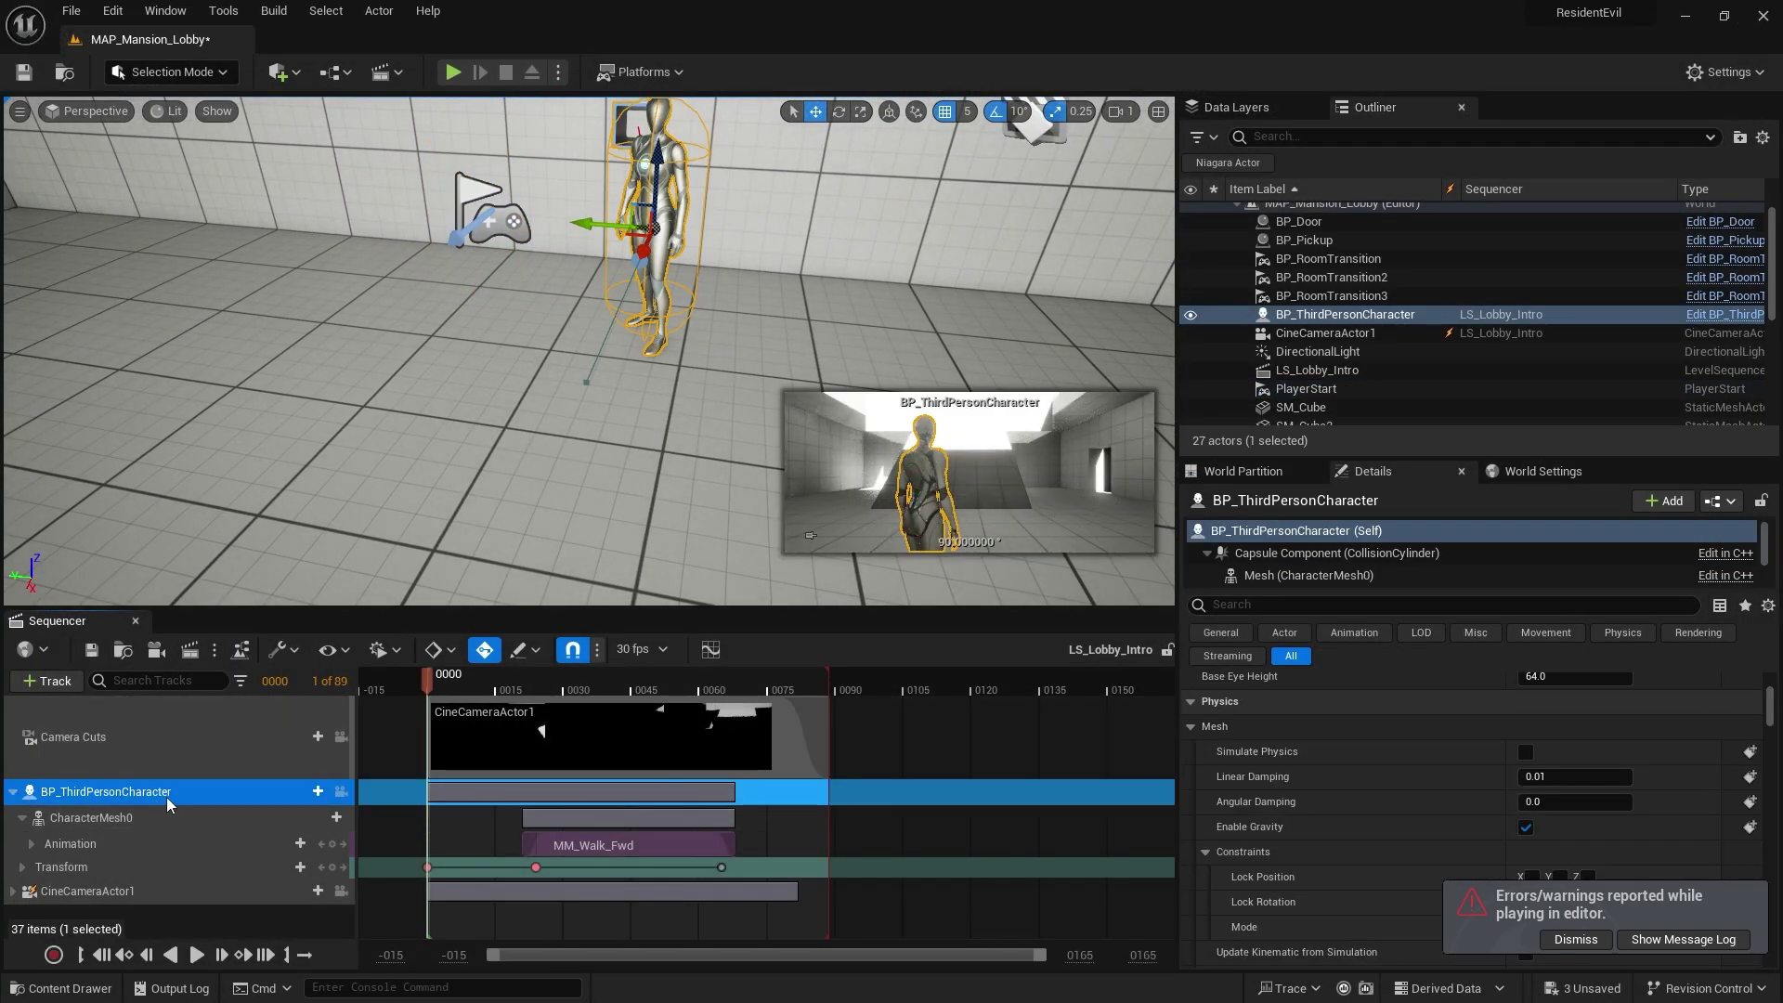
pyautogui.rightClick(188, 793)
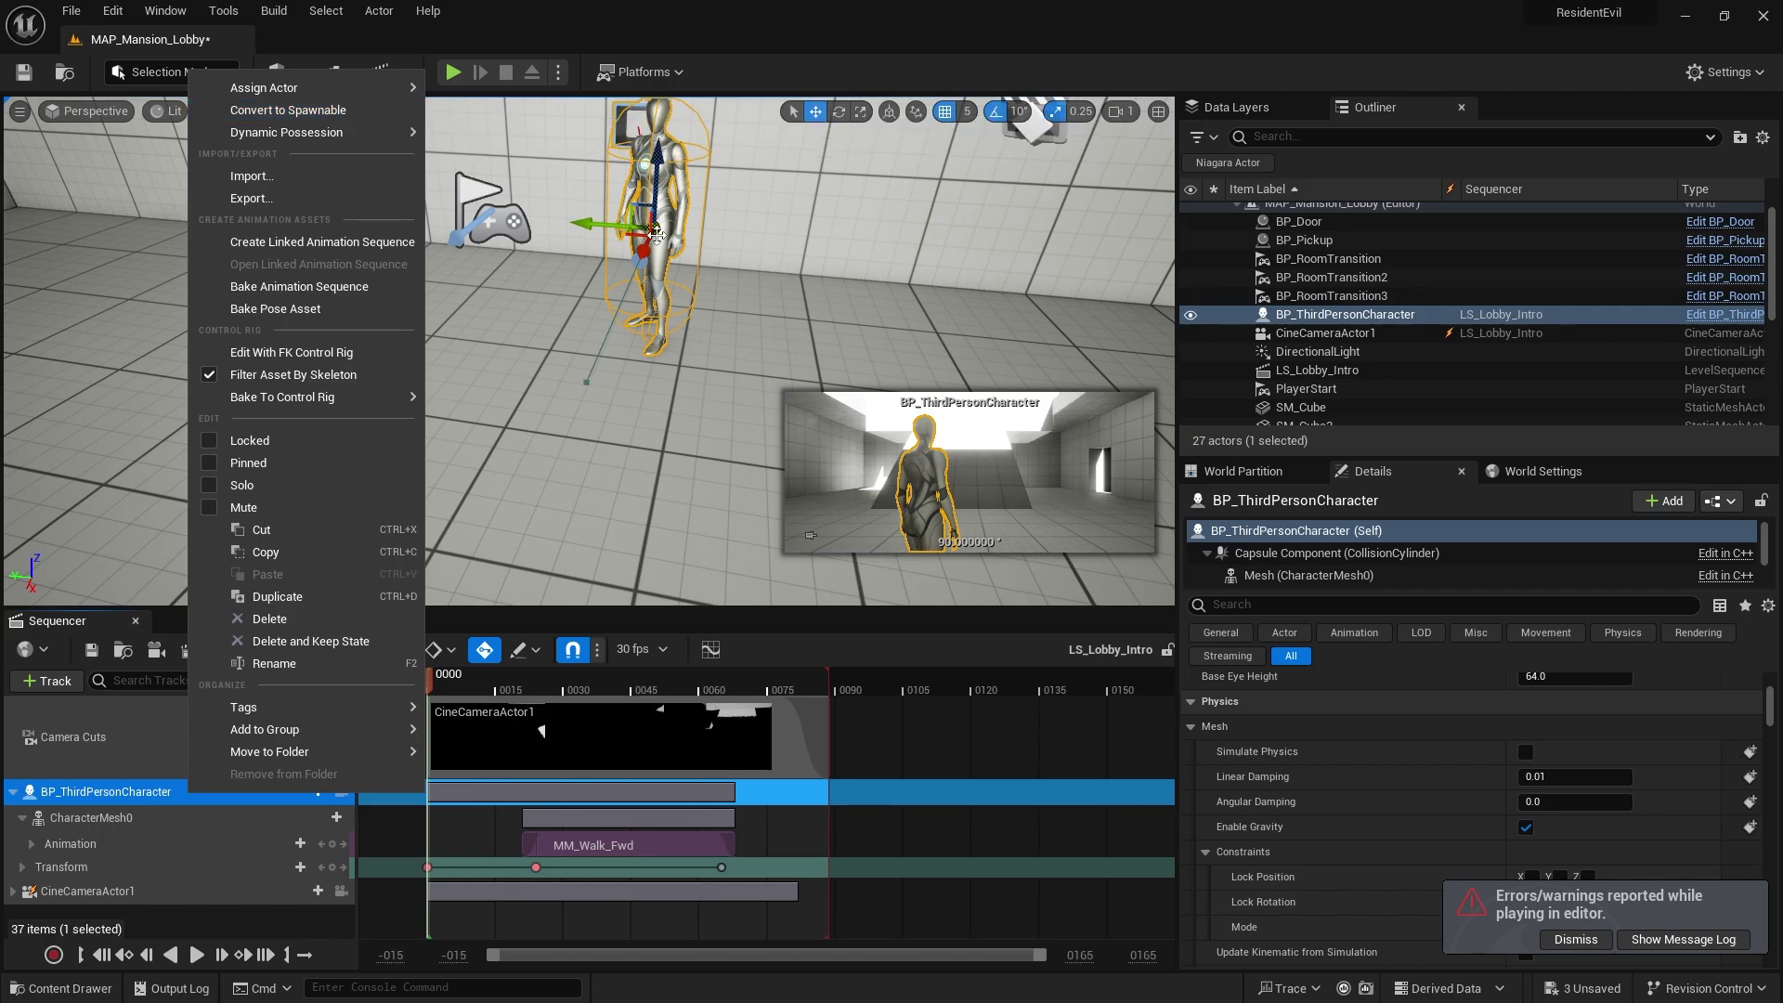
pyautogui.click(292, 109)
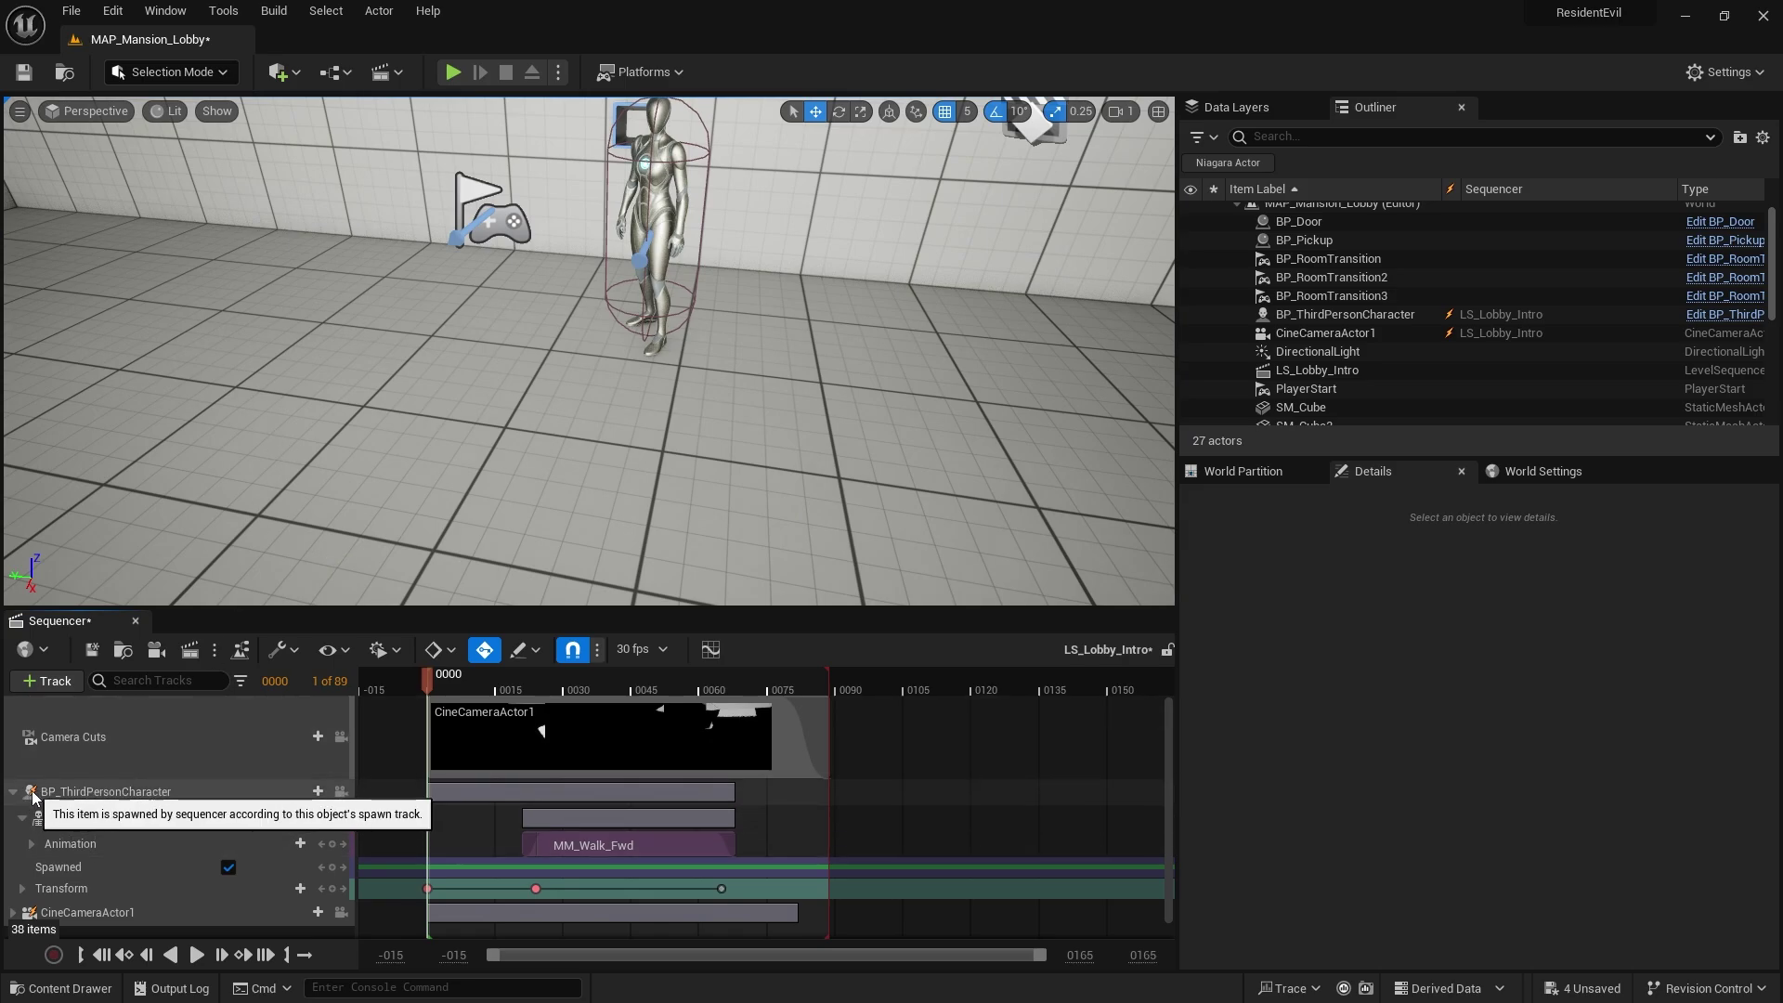
# - Bind BP_ThirdPersonCharacter's Dynamic Spawn endpoint to Resolve to Player Pawn
pyautogui.rightClick(114, 799)
pyautogui.moveTo(206, 399)
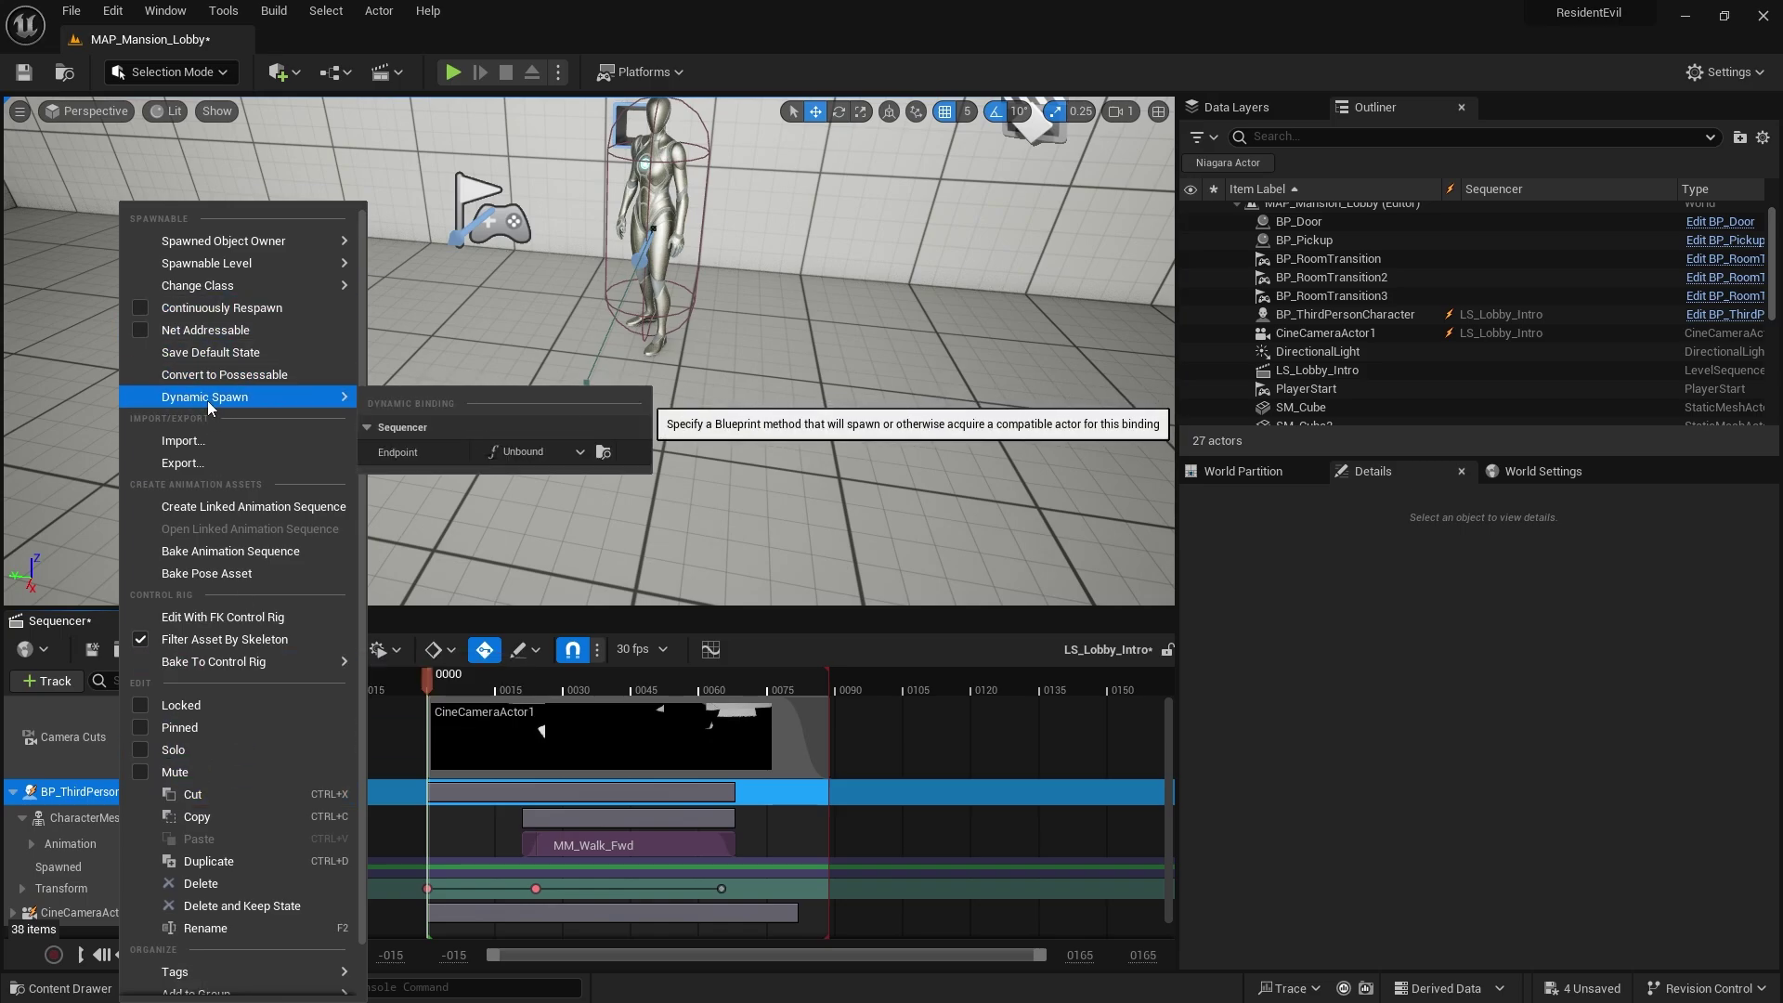
pyautogui.click(545, 451)
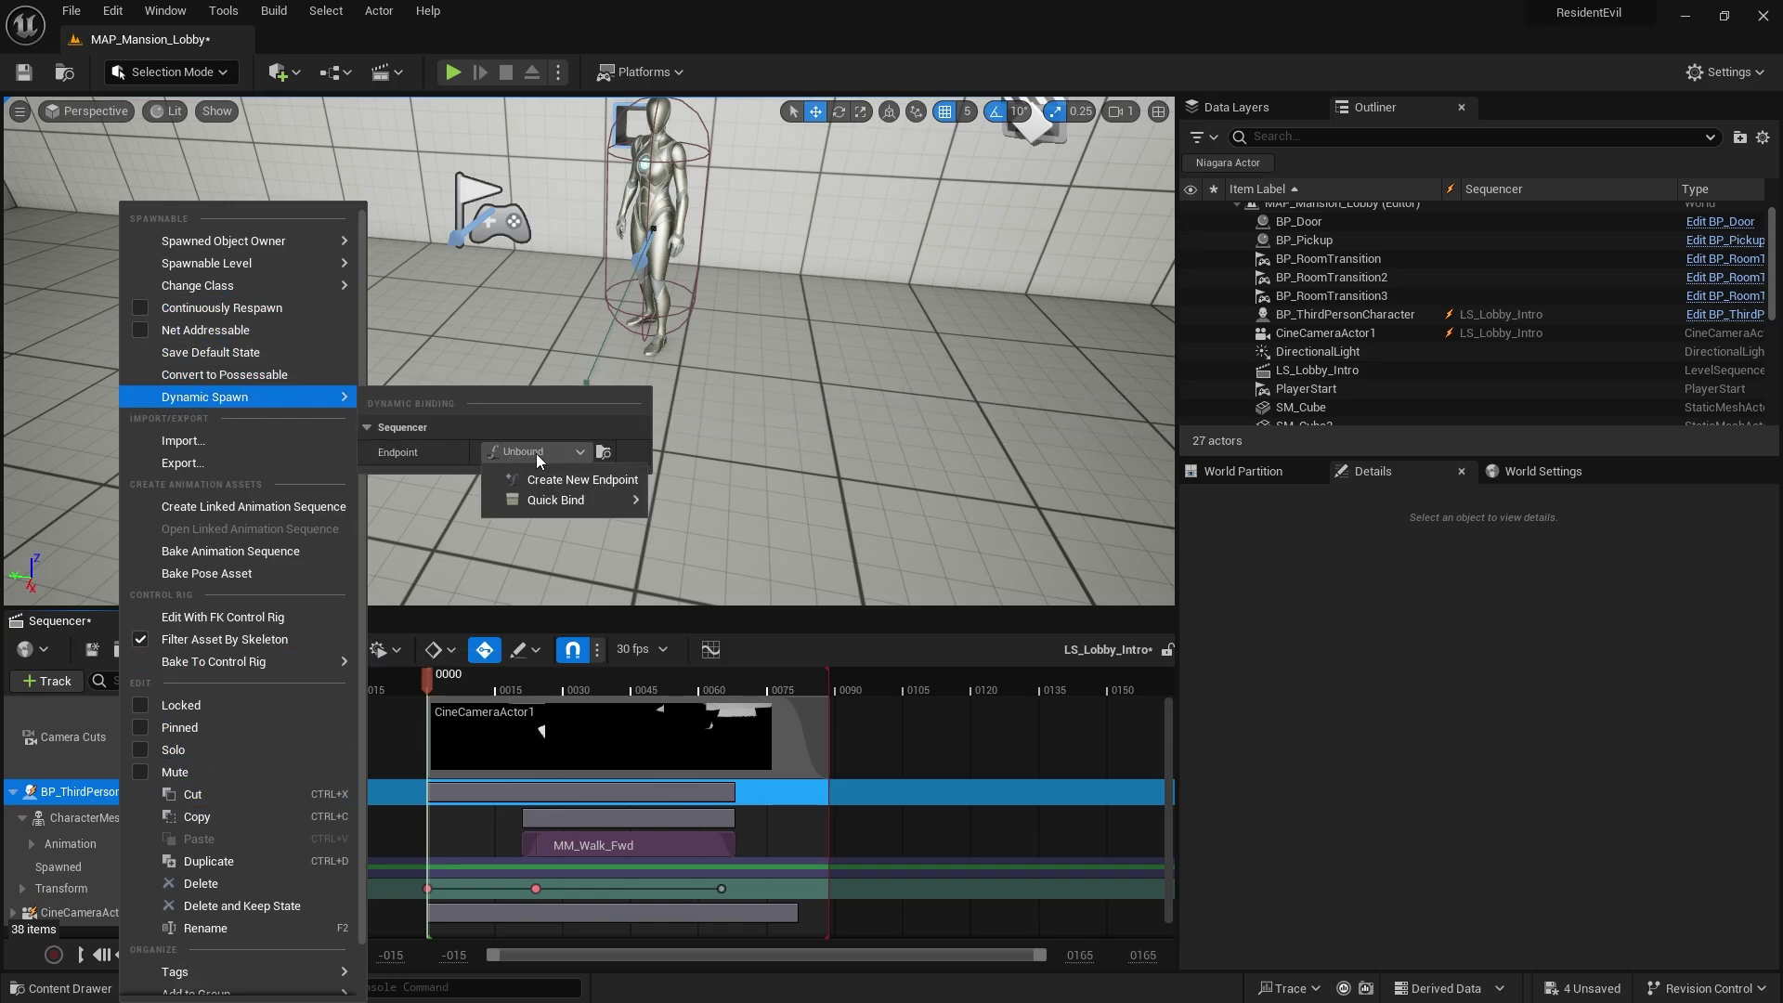
pyautogui.moveTo(562, 503)
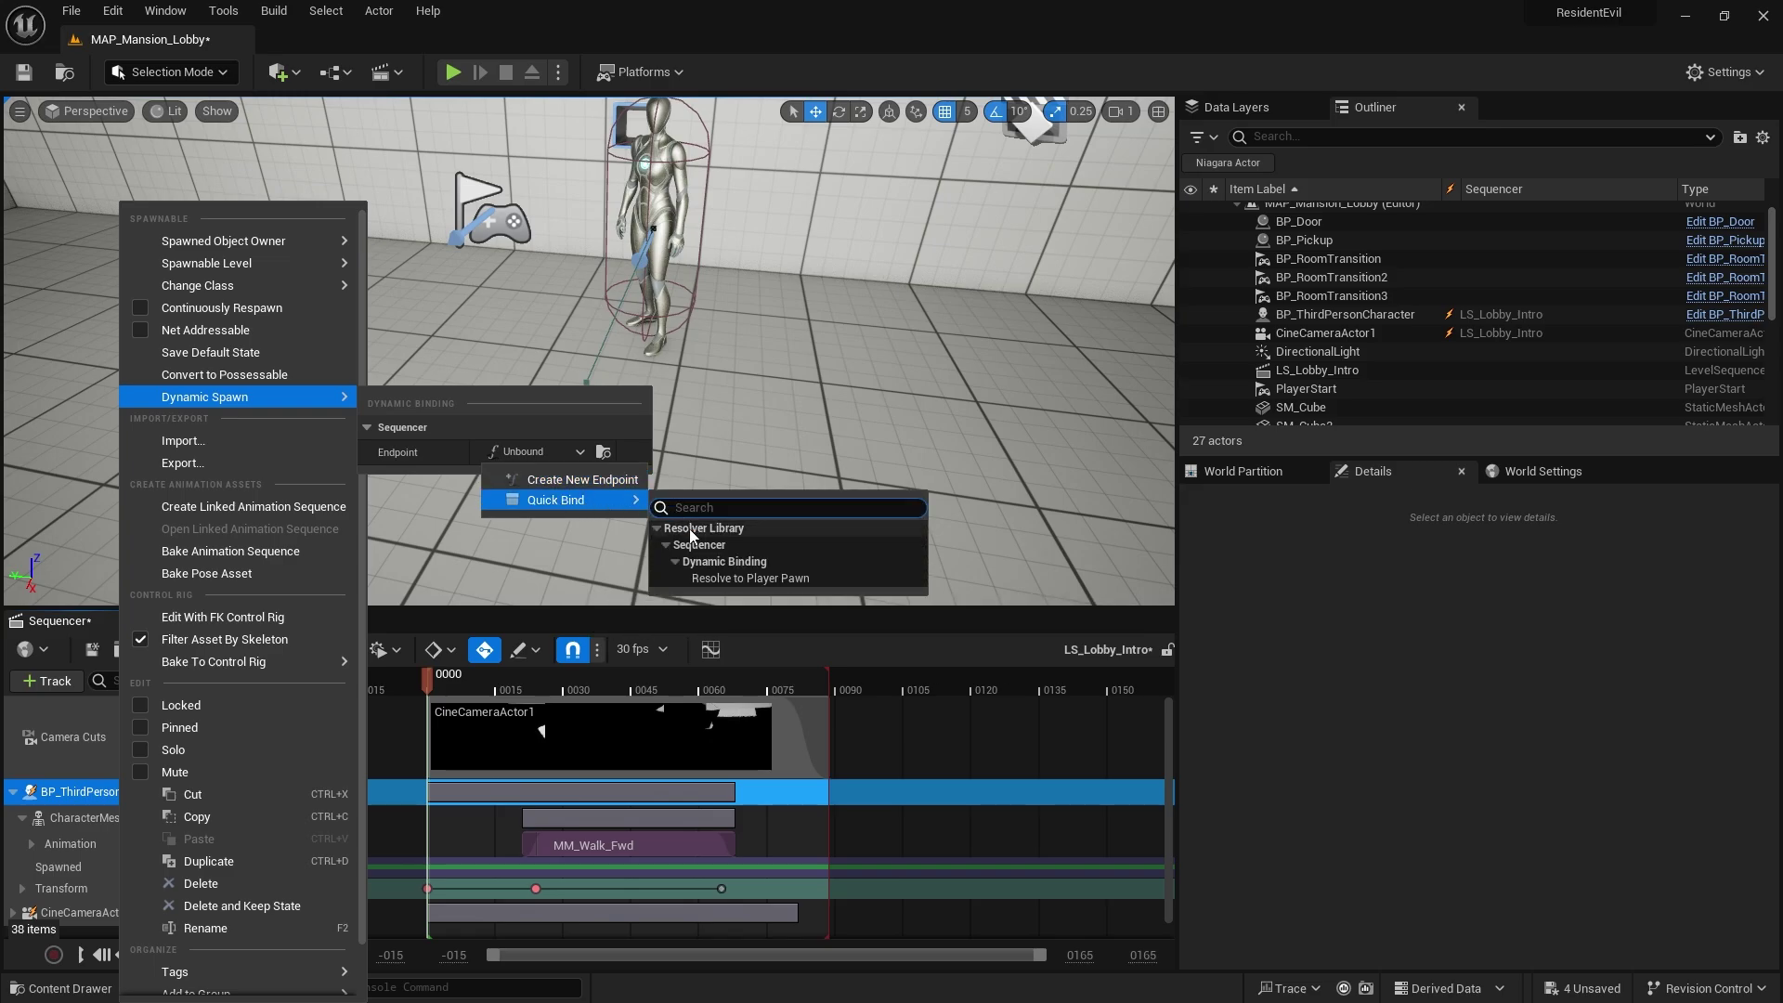
pyautogui.click(756, 579)
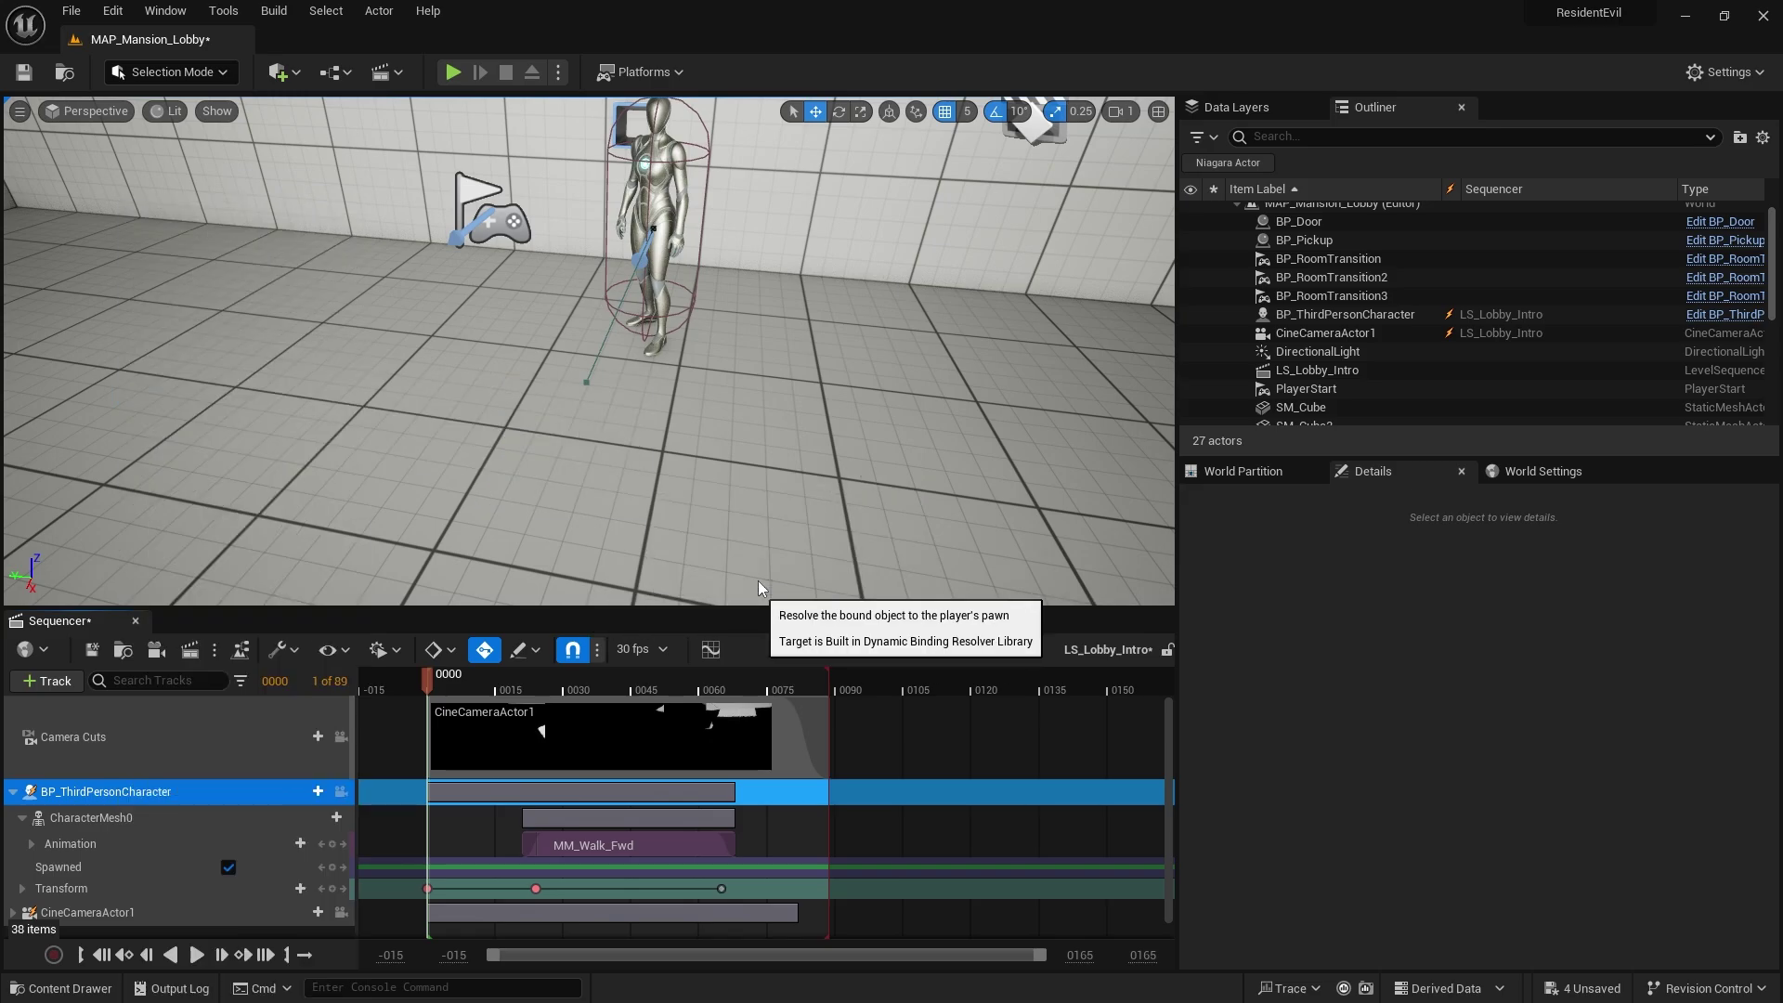
# - In the dynamic binding function, try feeding the Return Node from a Make MovieSceneDynamicBindingResolveResult node, and undo it
pyautogui.moveTo(469, 265); pyautogui.dragTo(1160, 522)
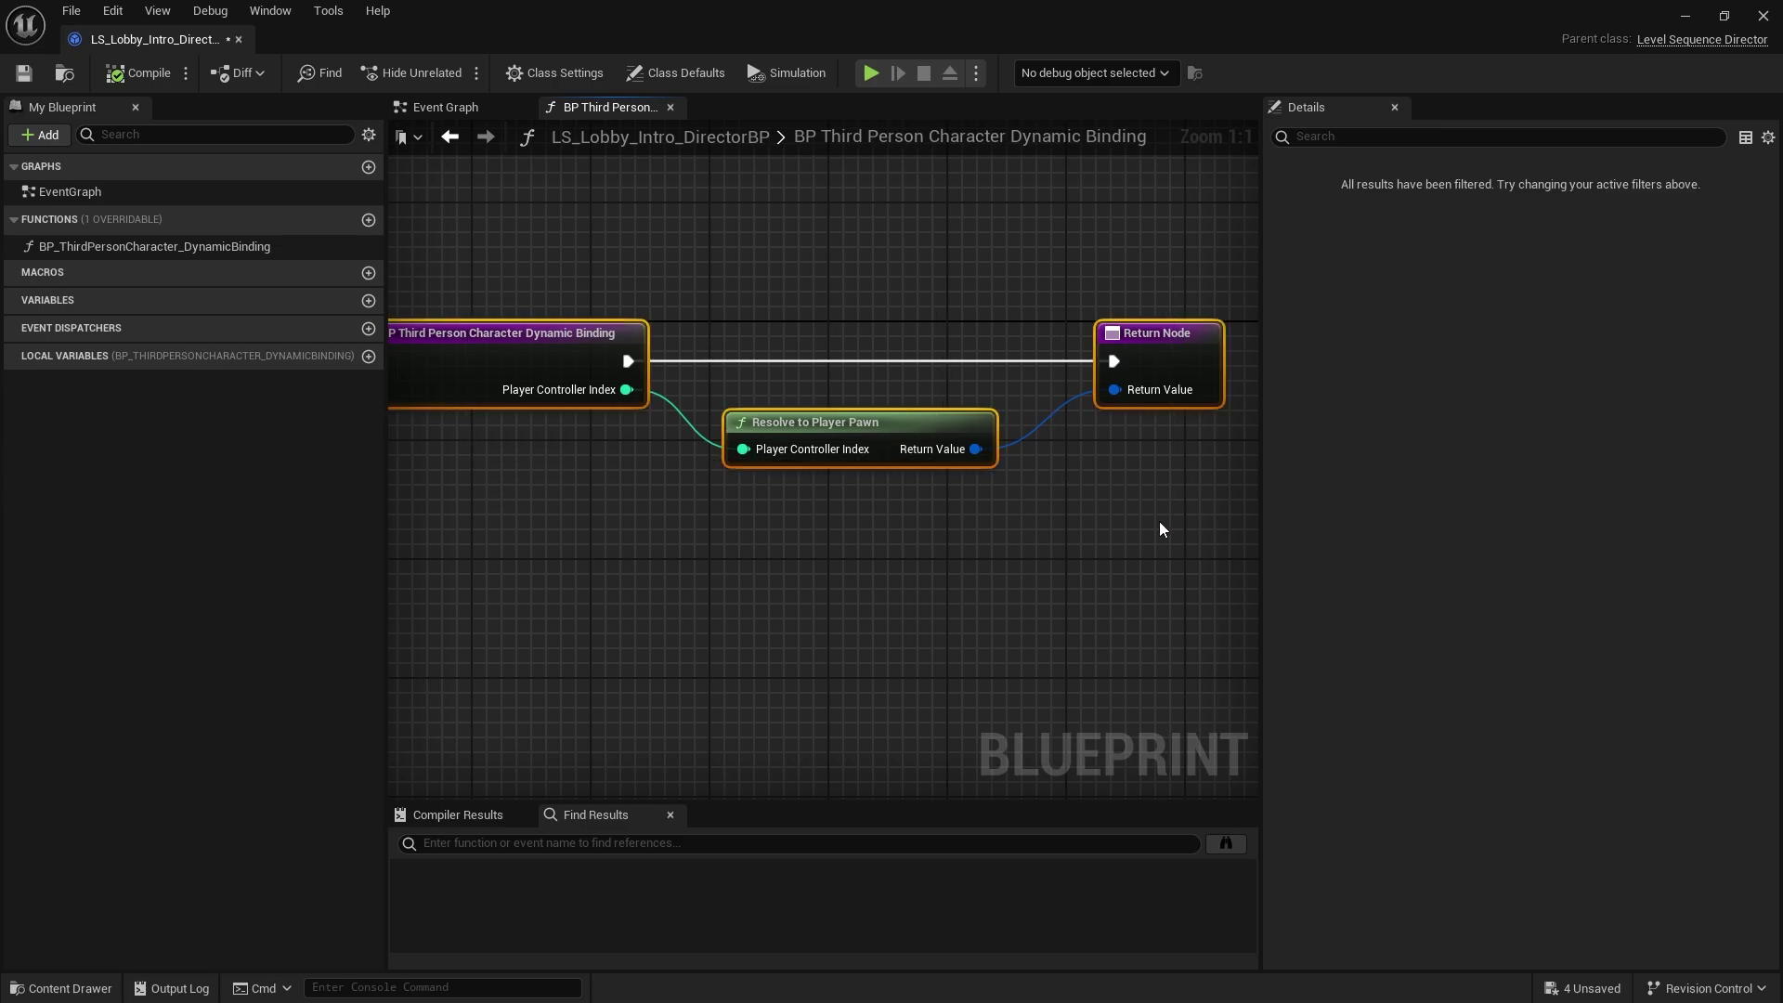
pyautogui.click(906, 420)
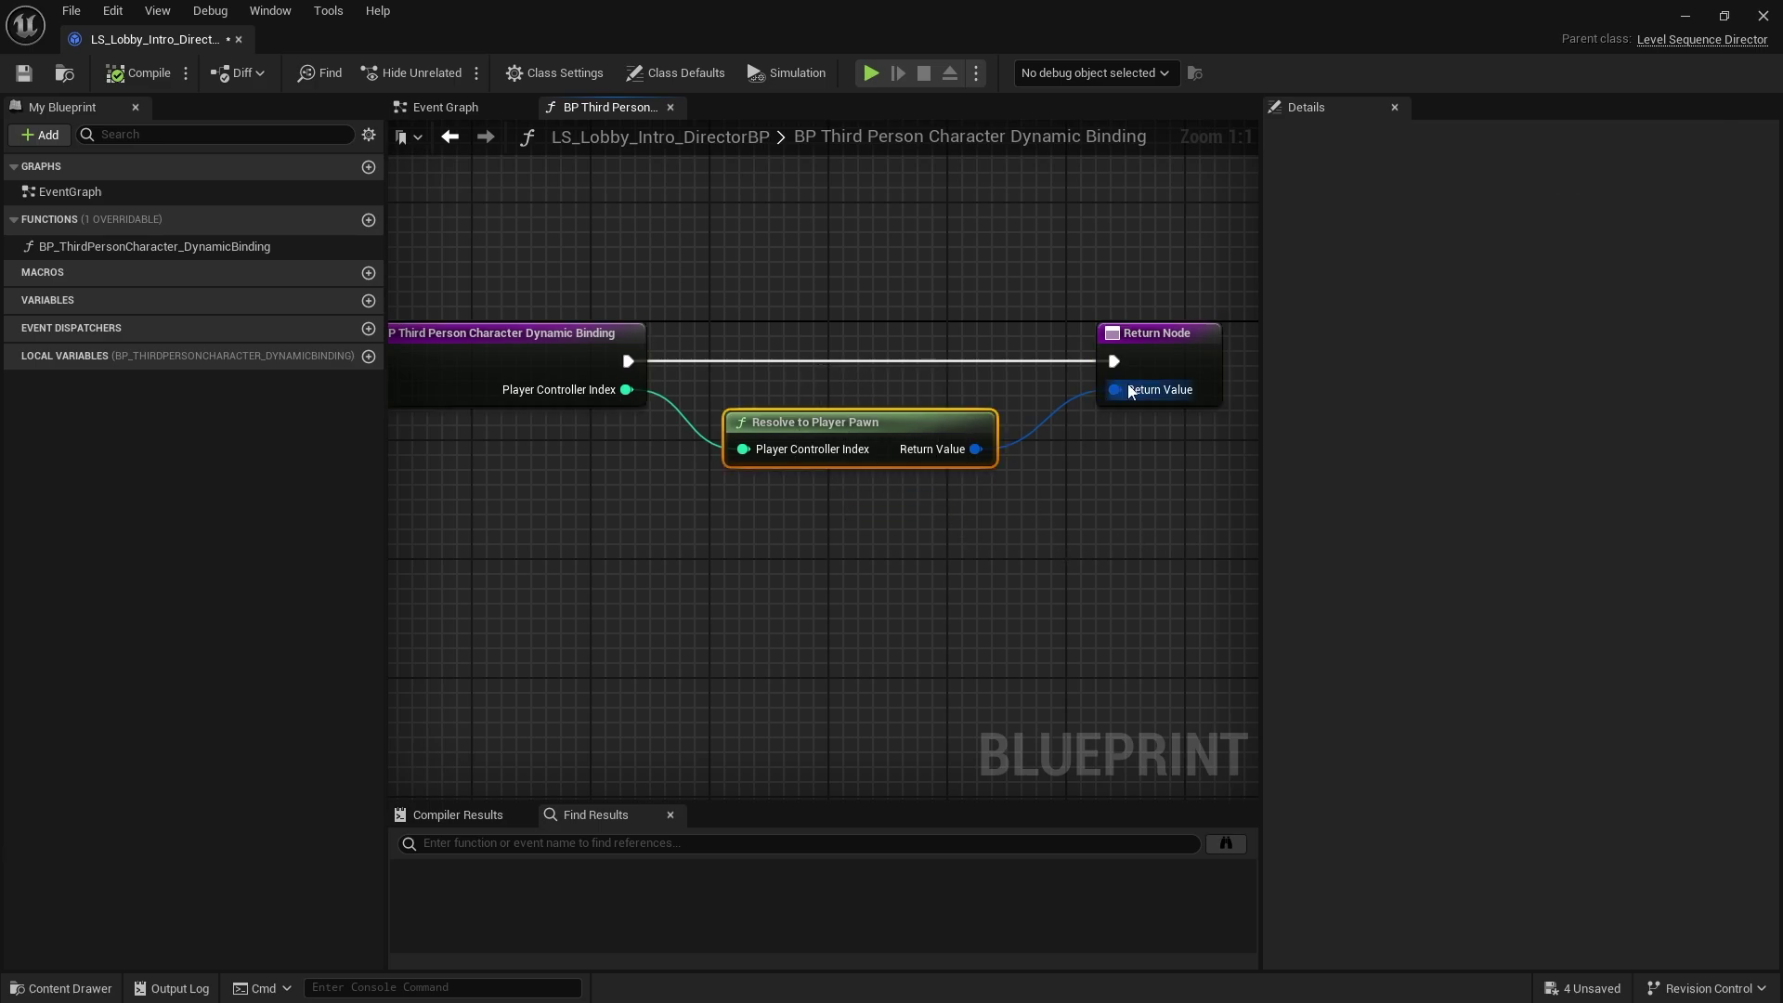
pyautogui.moveTo(1113, 390); pyautogui.dragTo(1048, 516)
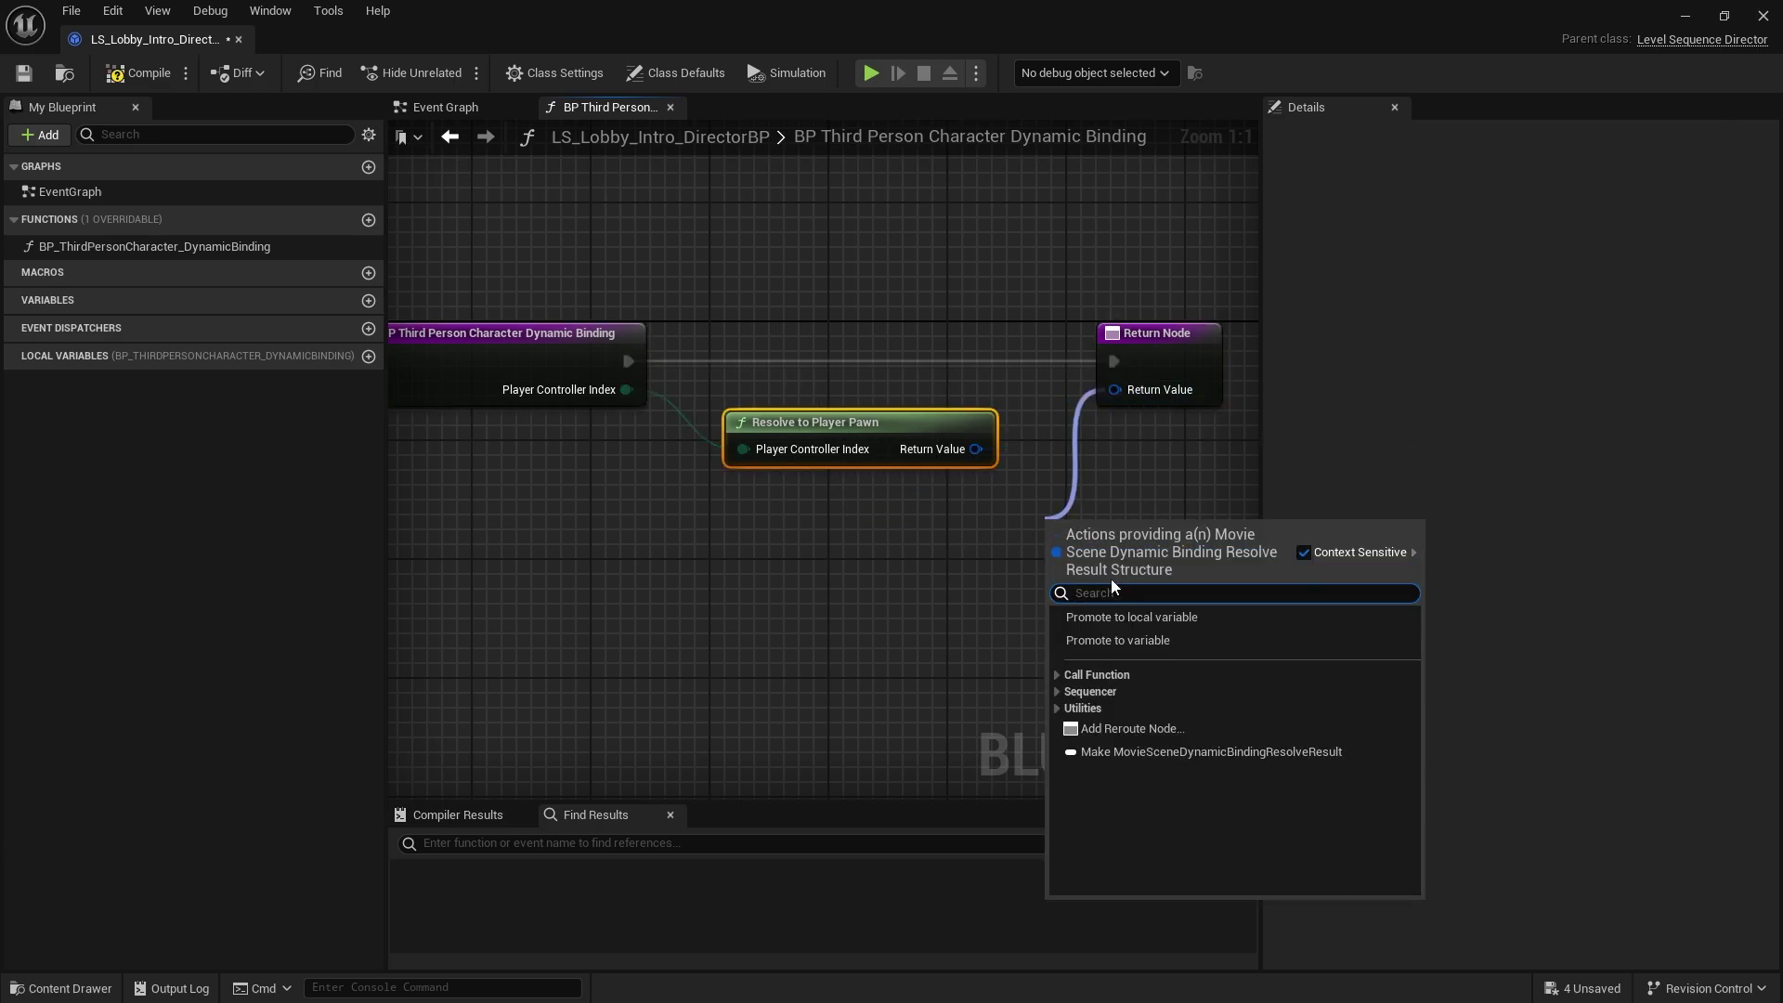
pyautogui.click(1126, 751)
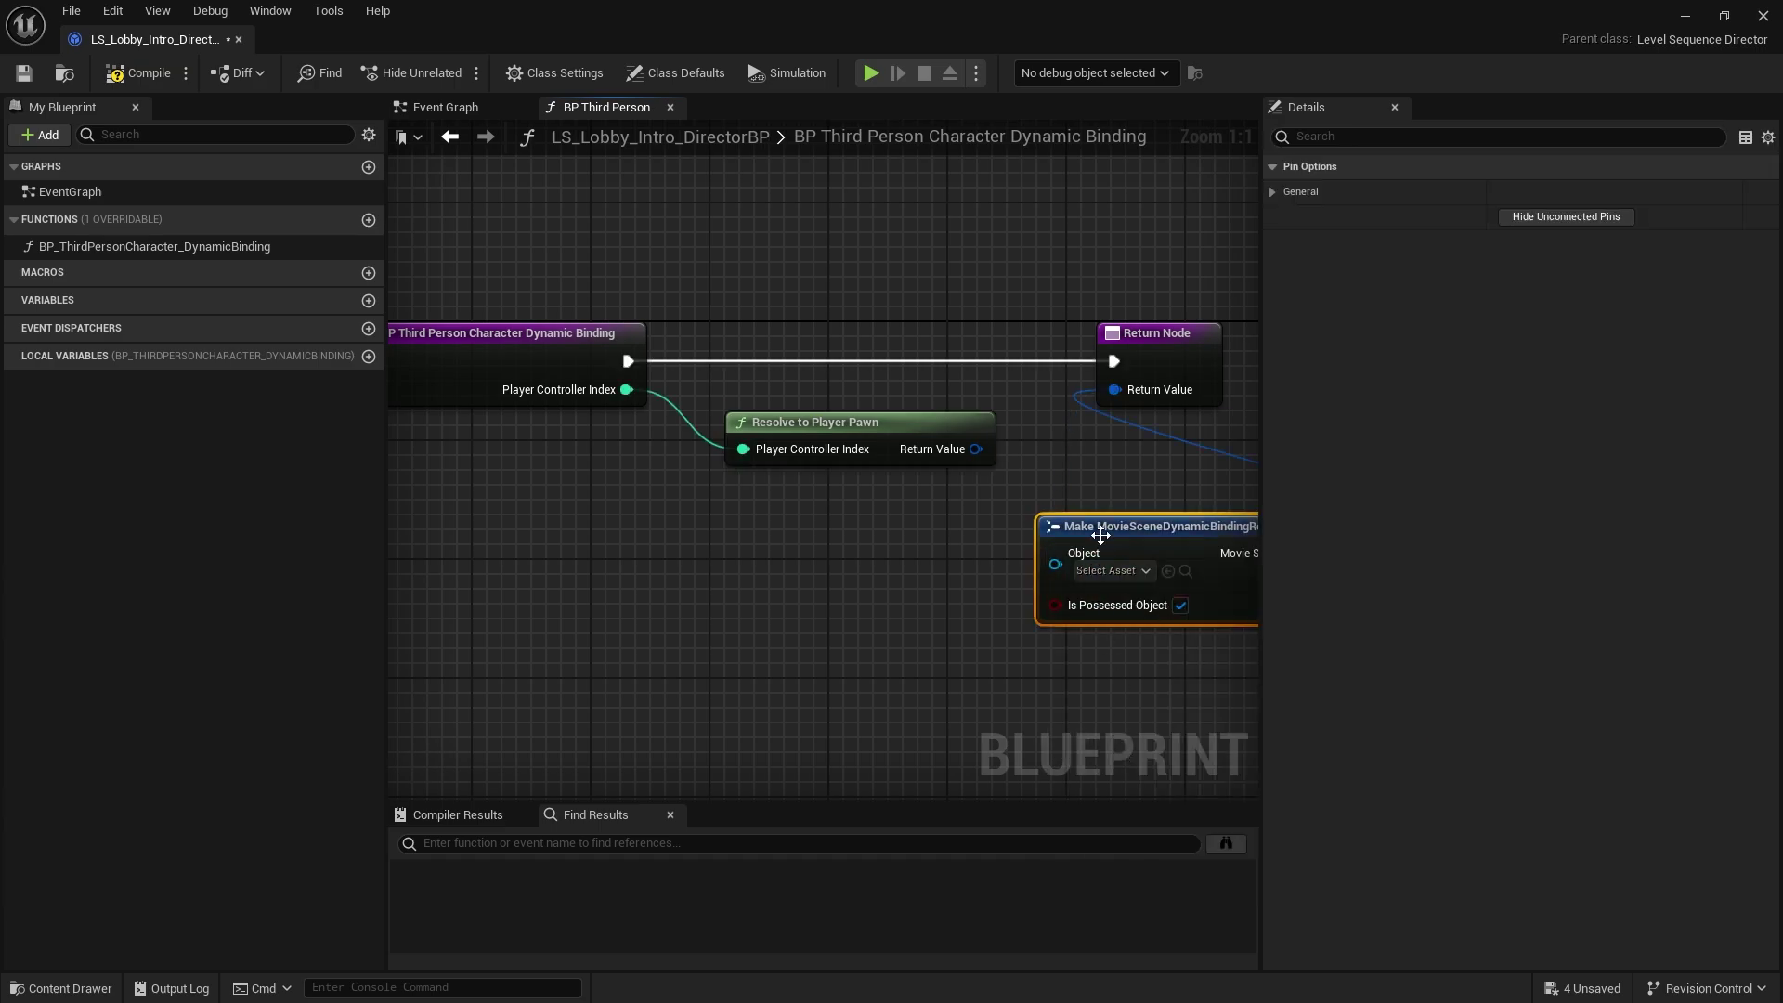
pyautogui.moveTo(886, 621); pyautogui.dragTo(667, 553, button='right')
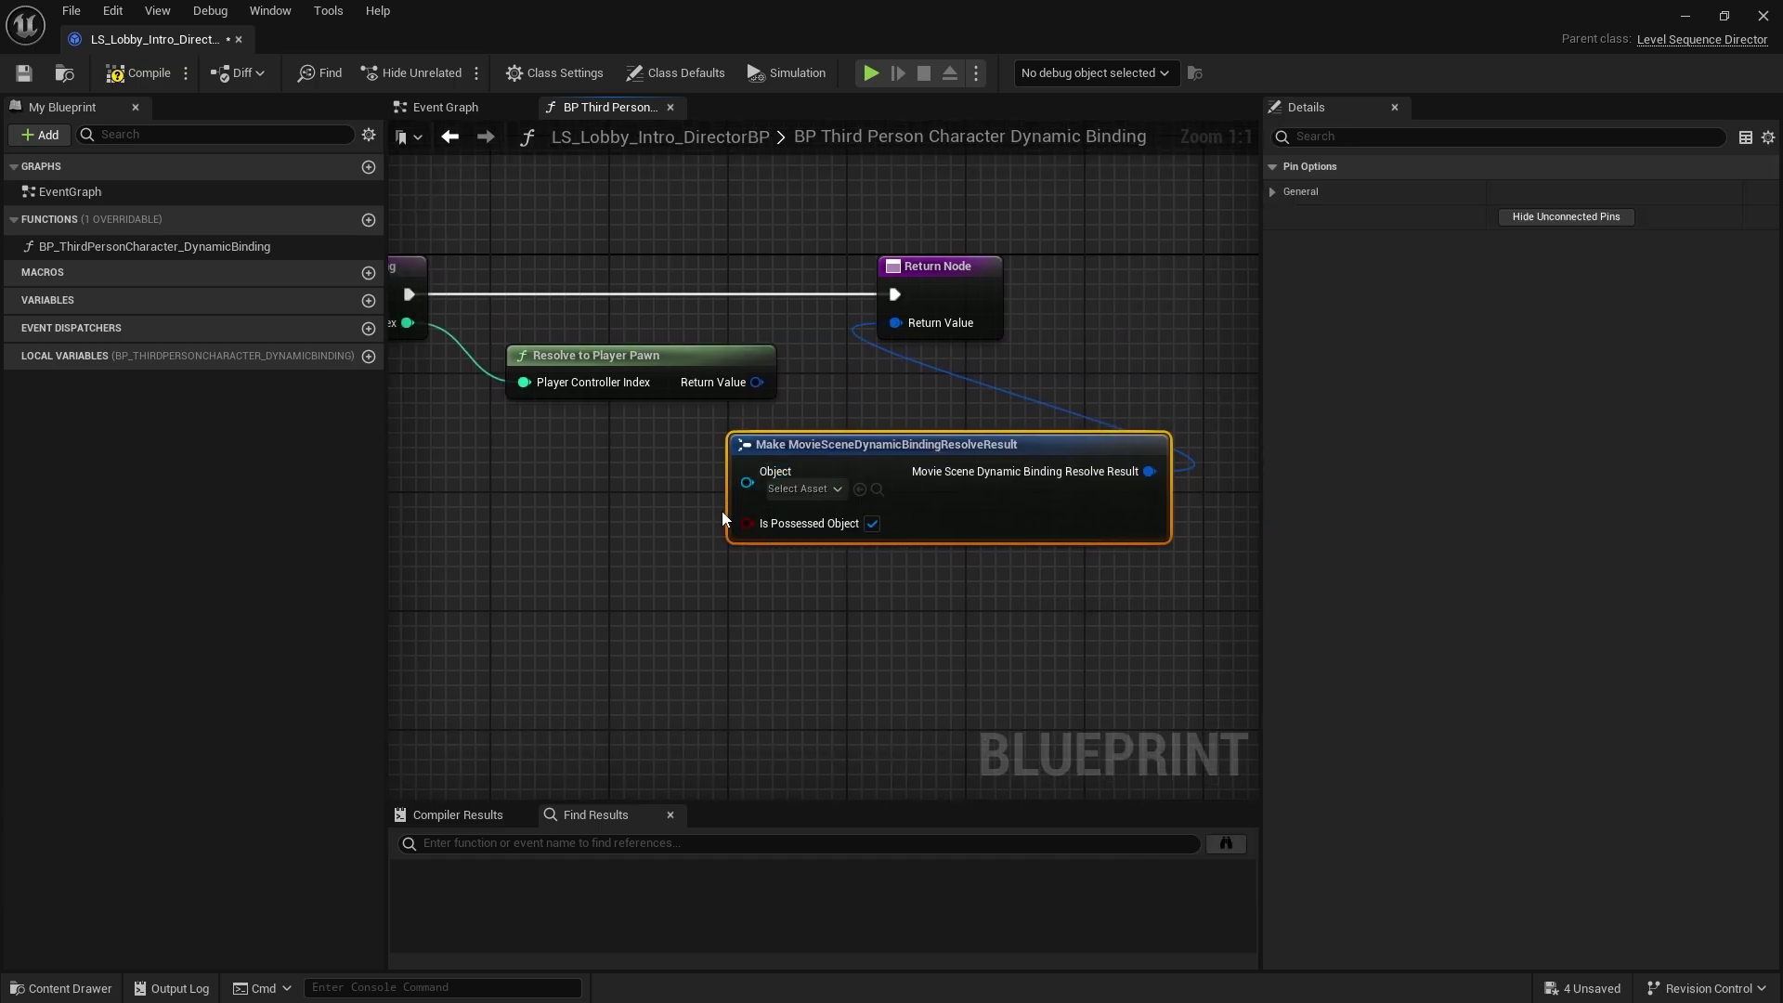
pyautogui.hotkey('ctrl', 'z')
pyautogui.hotkey('ctrl', 'z')
# - Connect Resolve to Player Pawn's Return Value to the Return Node, and compile and close the director blueprint
pyautogui.moveTo(756, 382); pyautogui.dragTo(908, 325)
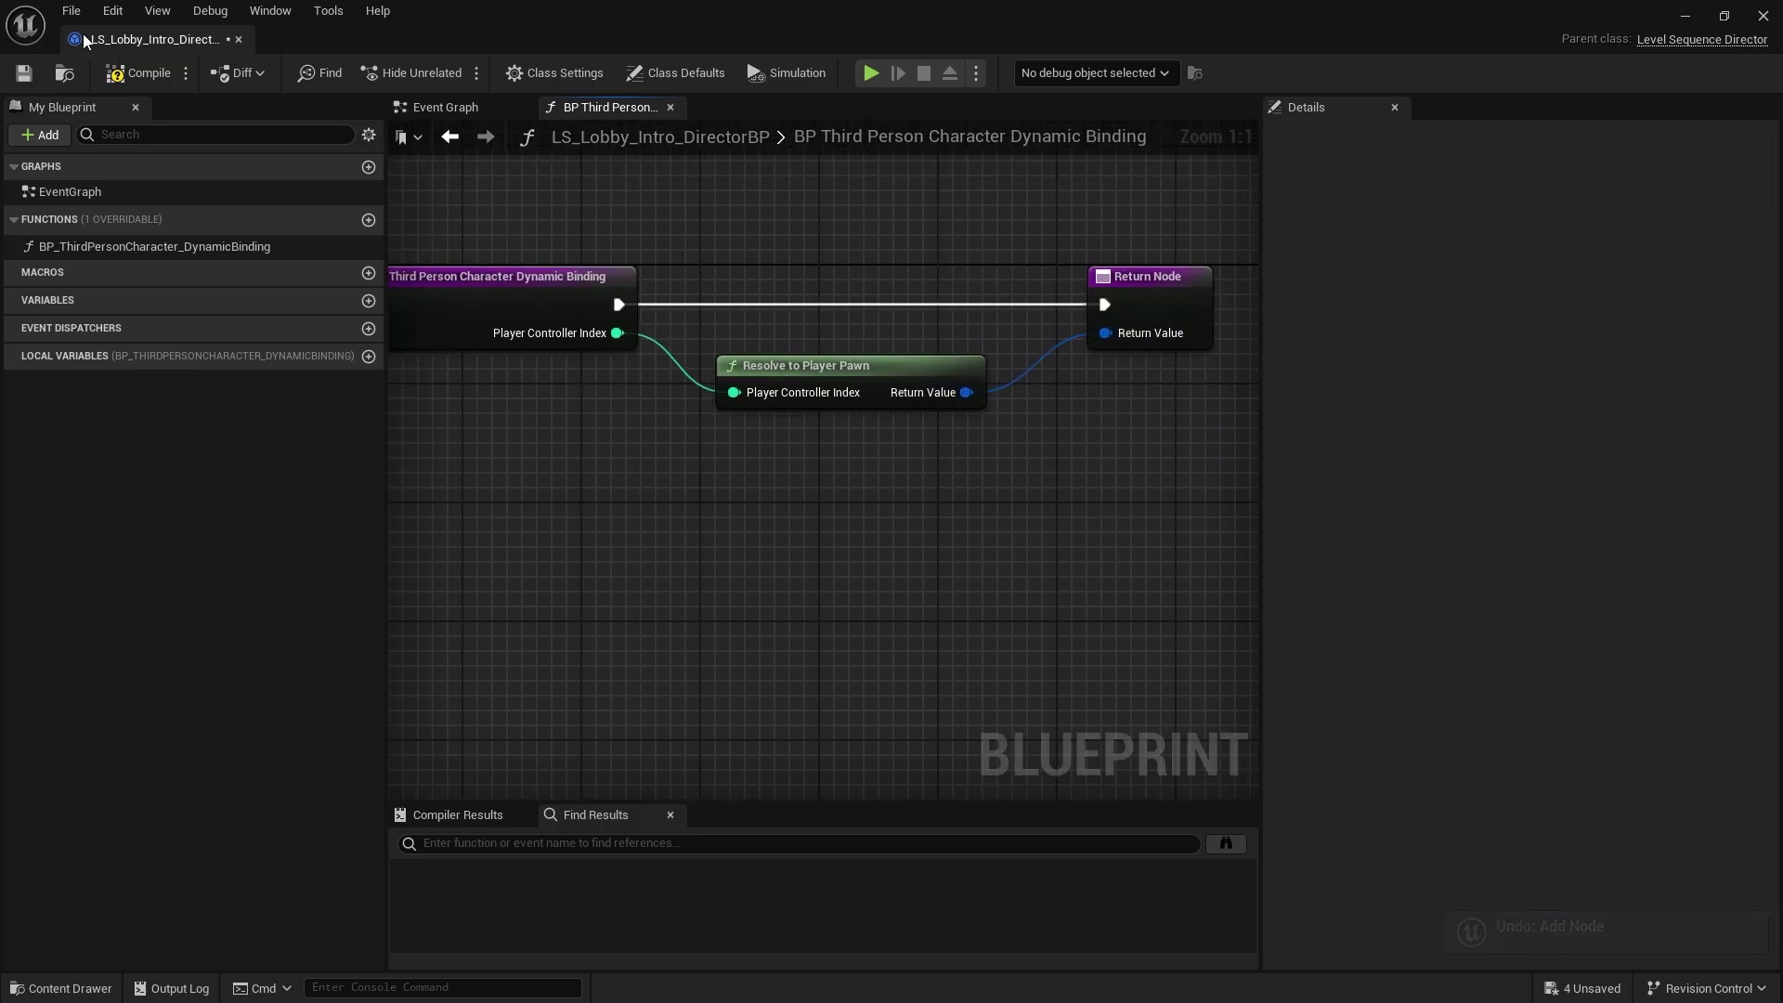
pyautogui.click(139, 72)
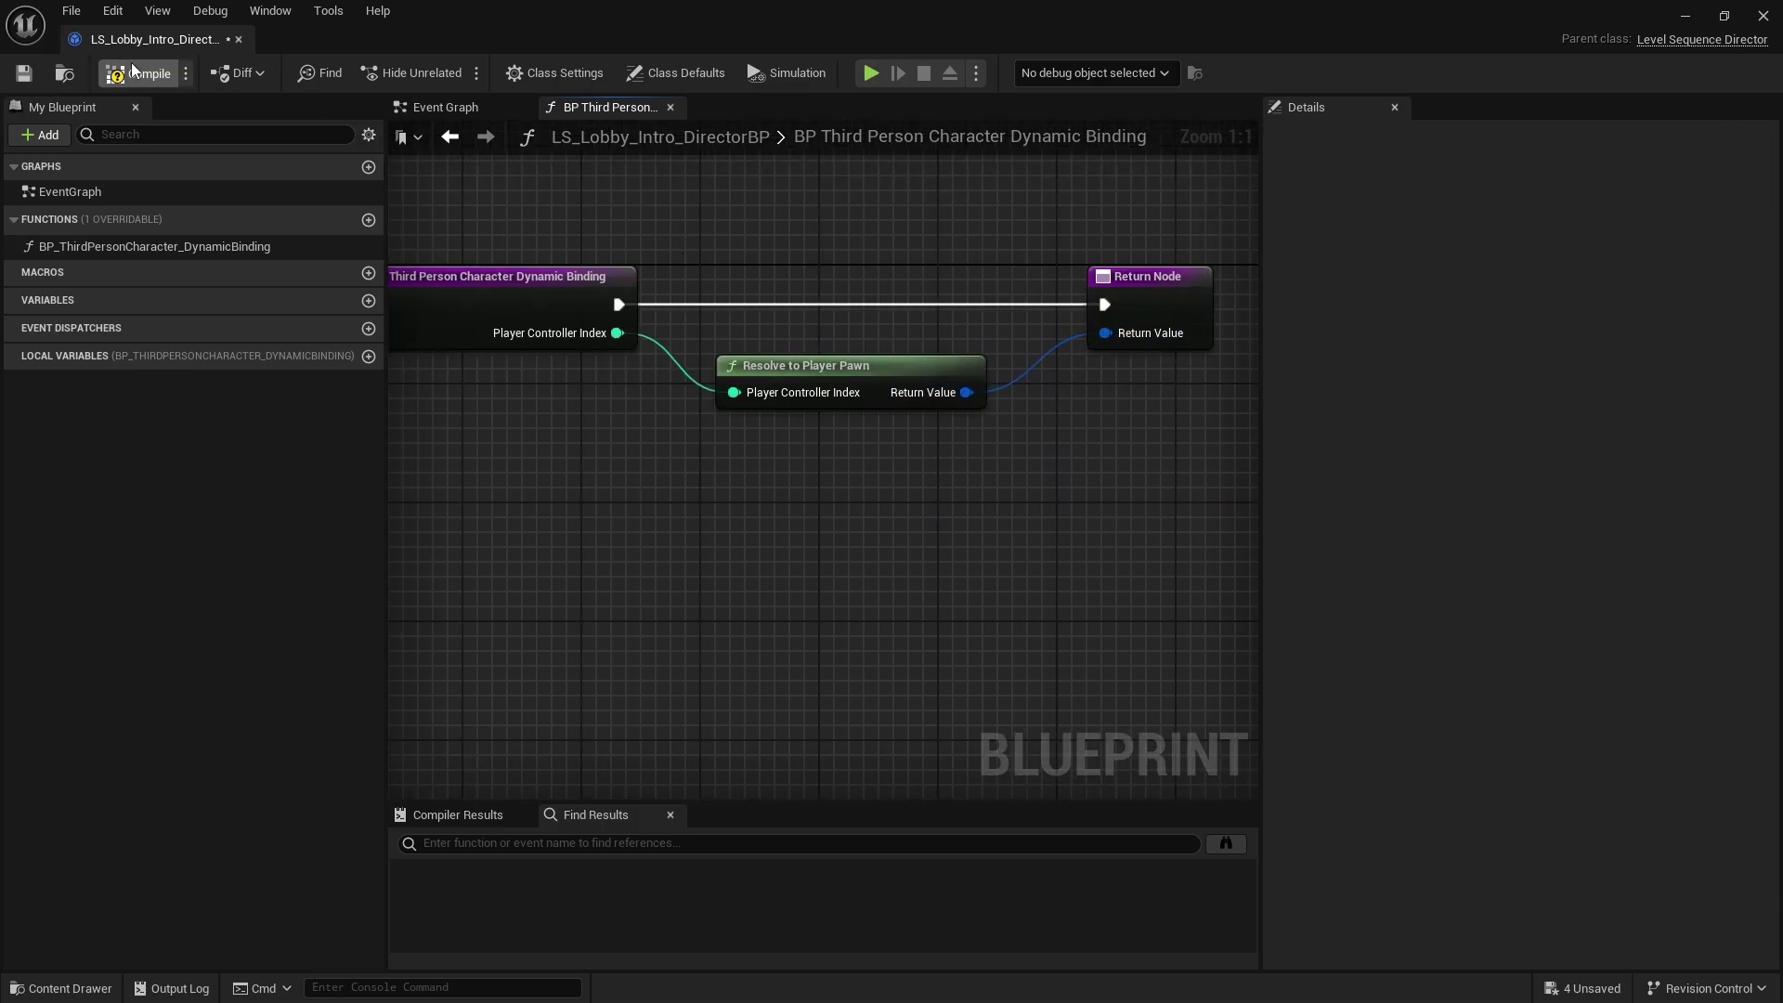
pyautogui.click(1758, 16)
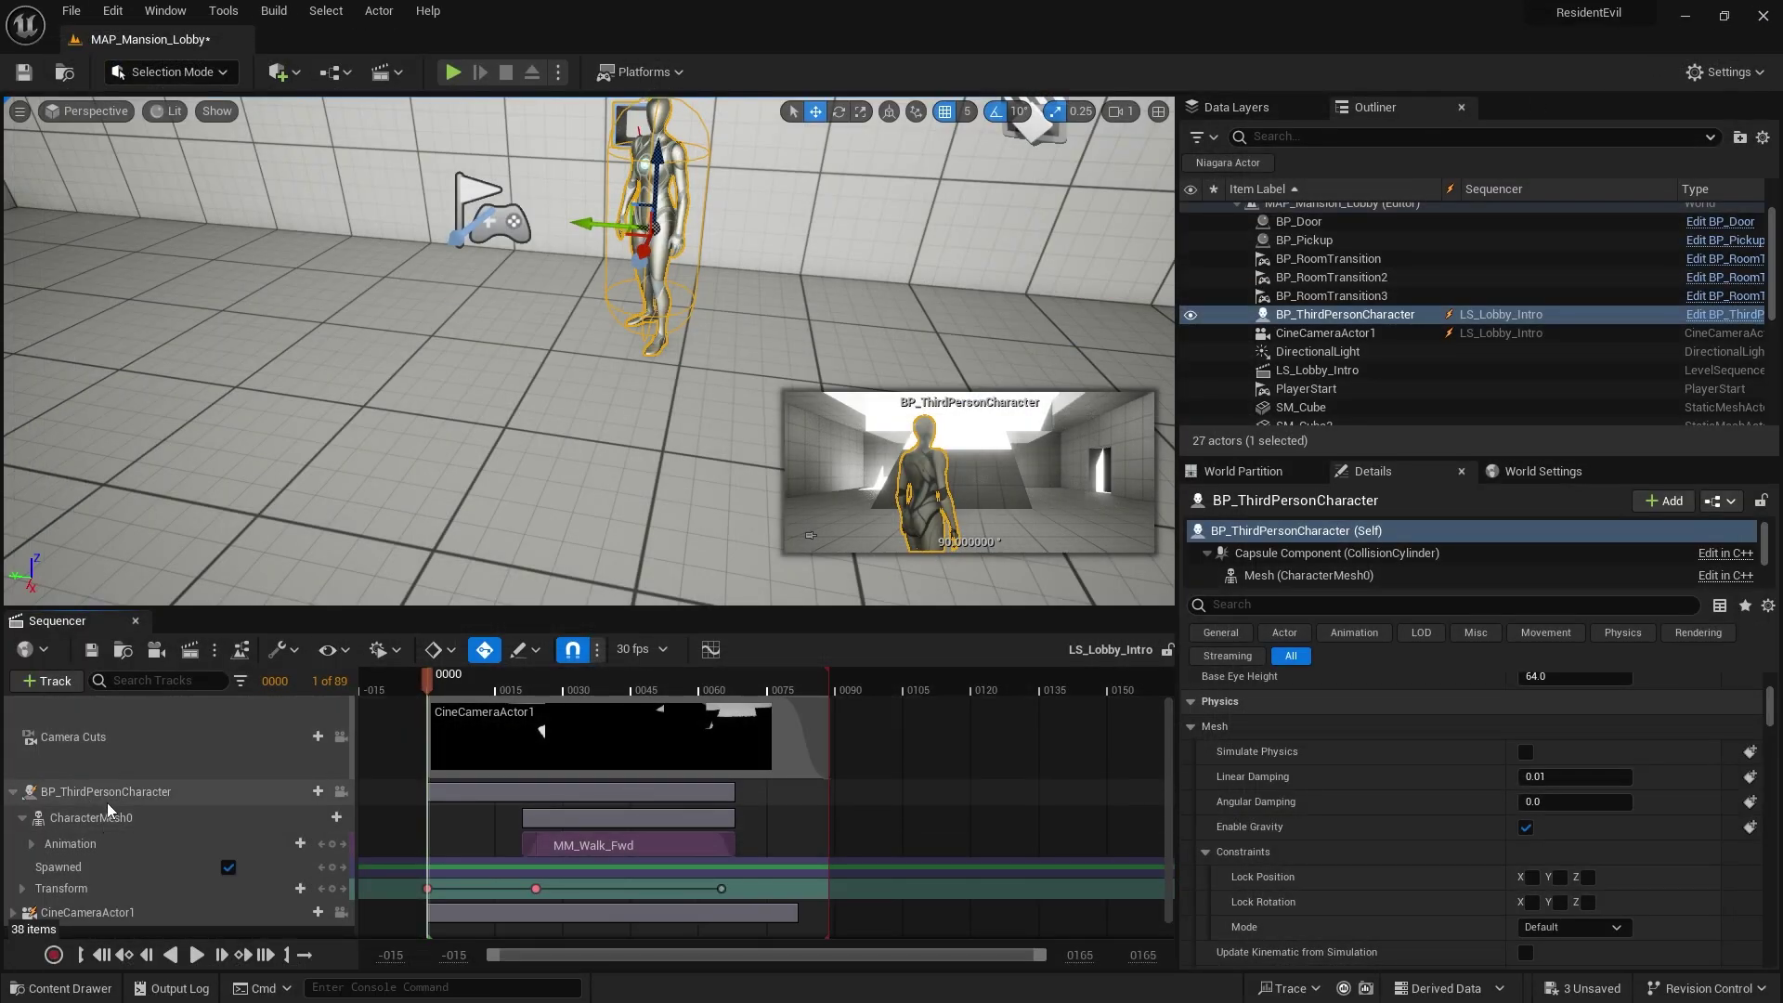
# - Playtest the mansion lobby level to check the intro cutscene and the hand-over to player control, and close the message log
pyautogui.click(108, 800)
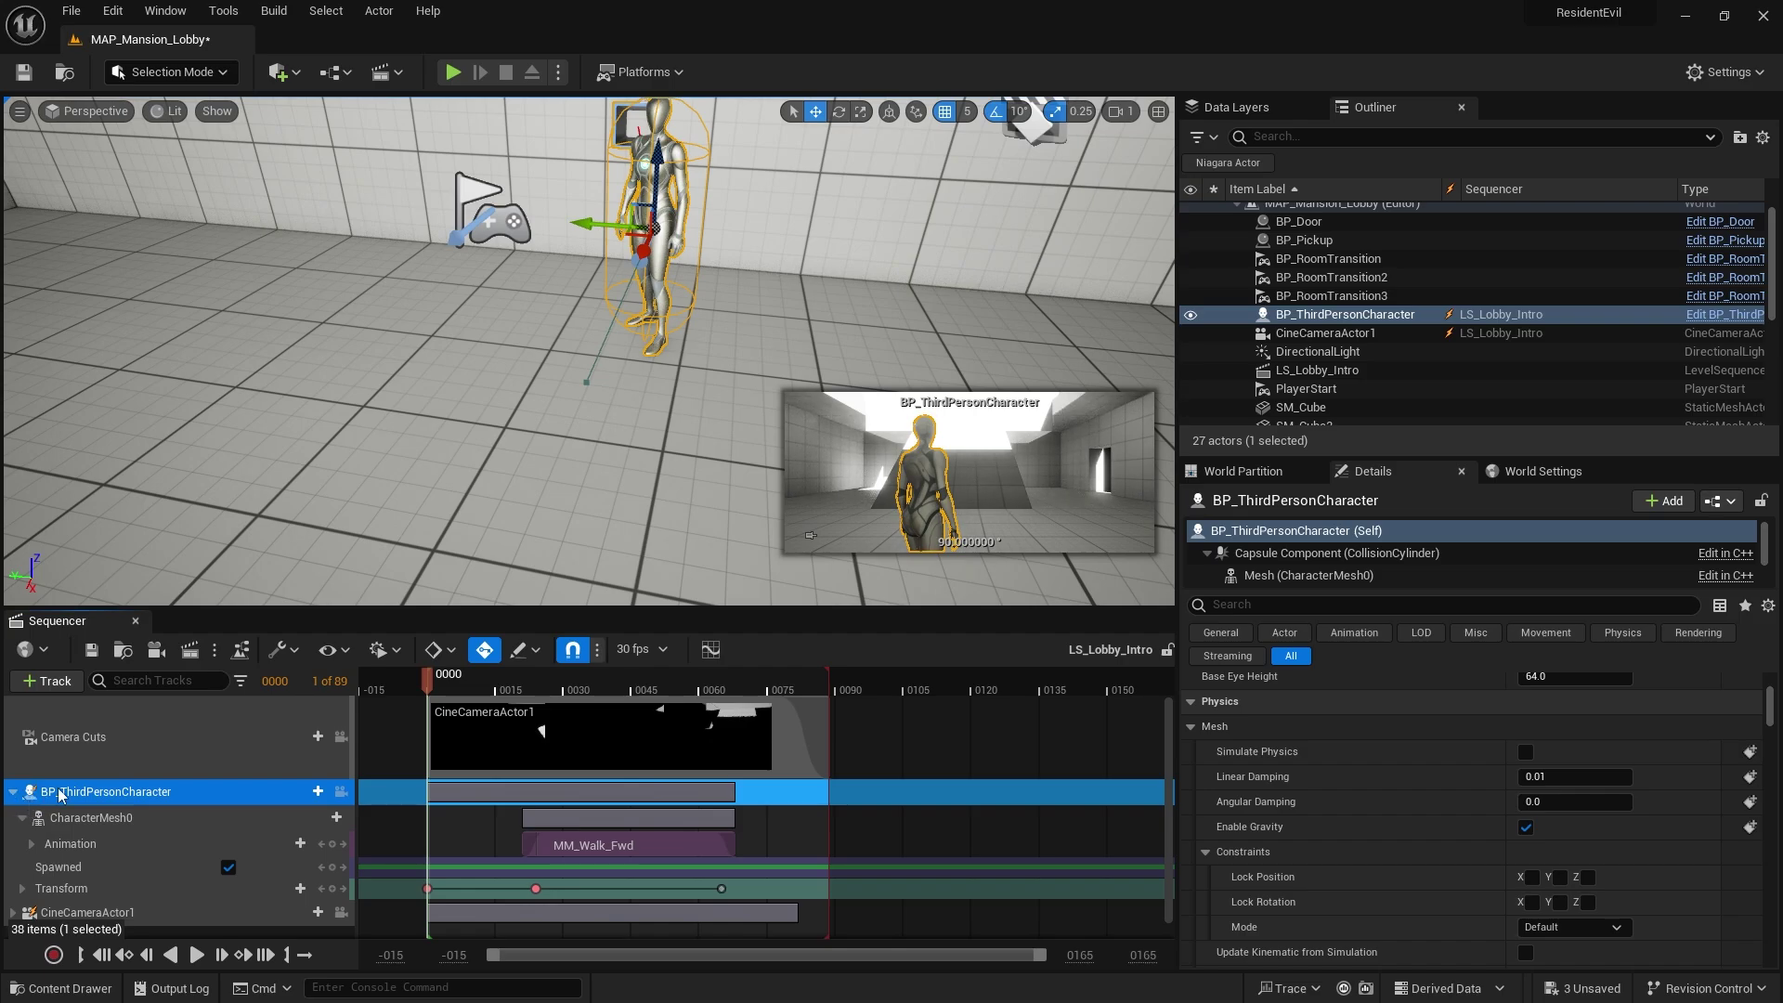
pyautogui.click(453, 73)
pyautogui.click(489, 243)
pyautogui.press('w')
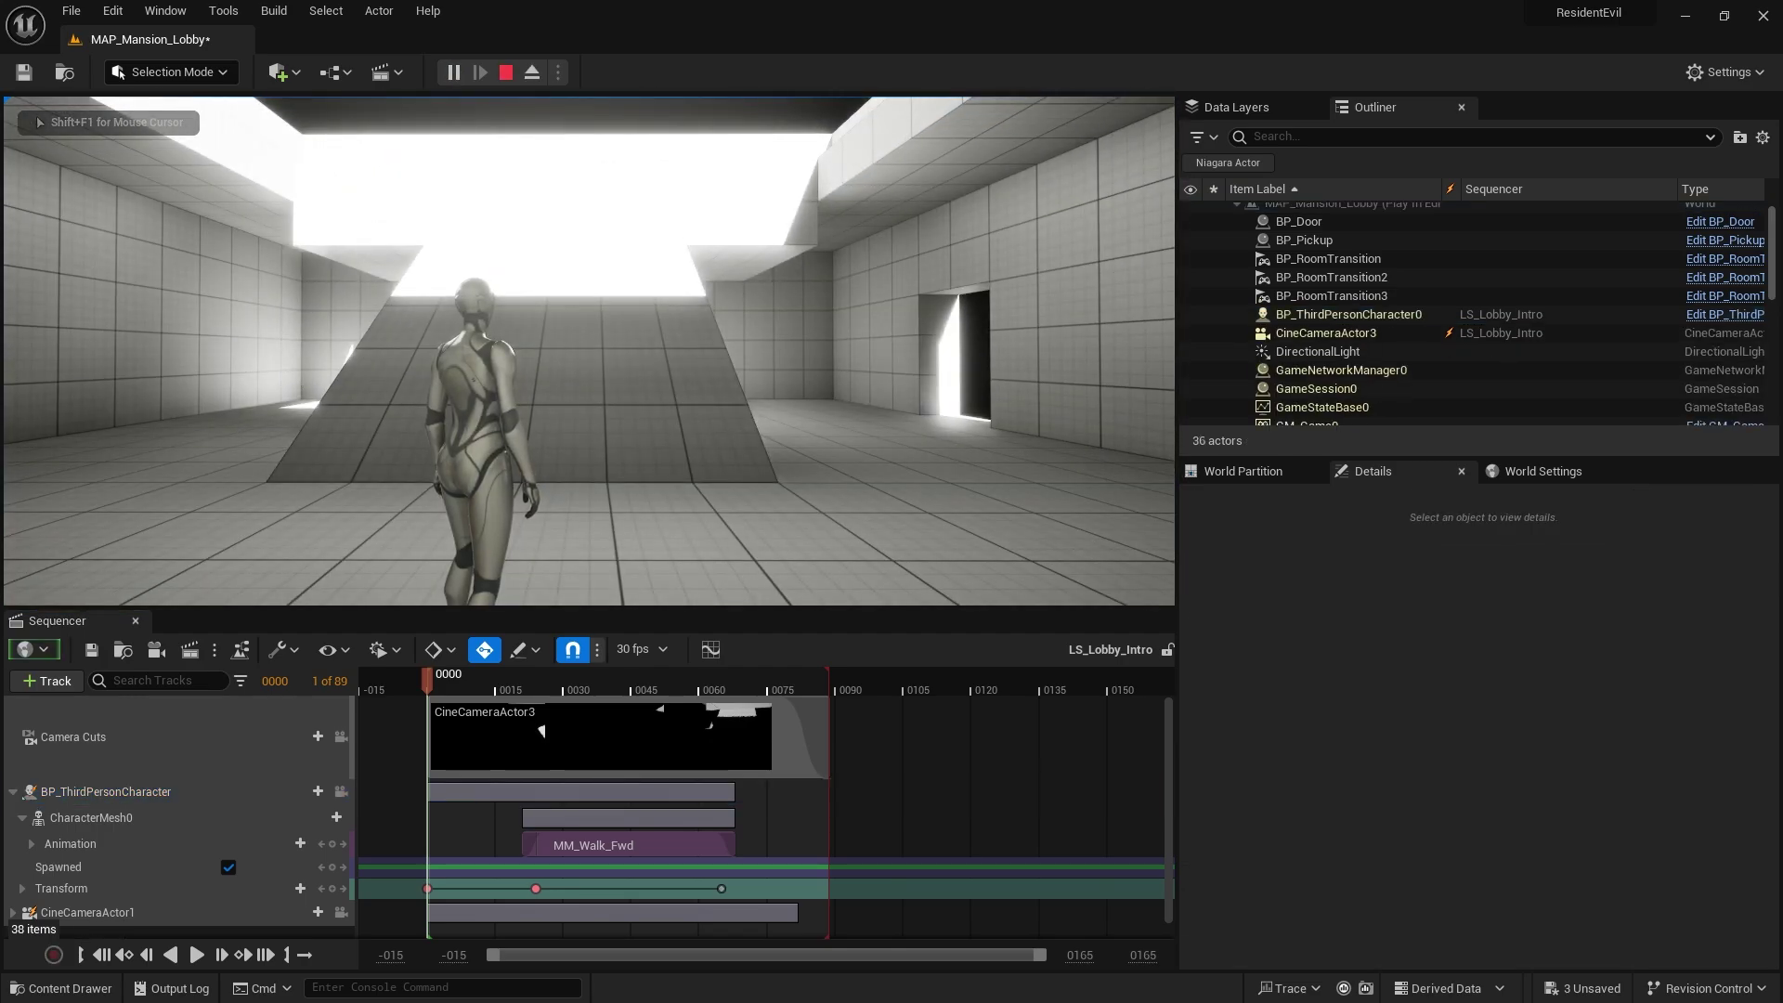
pyautogui.press('w')
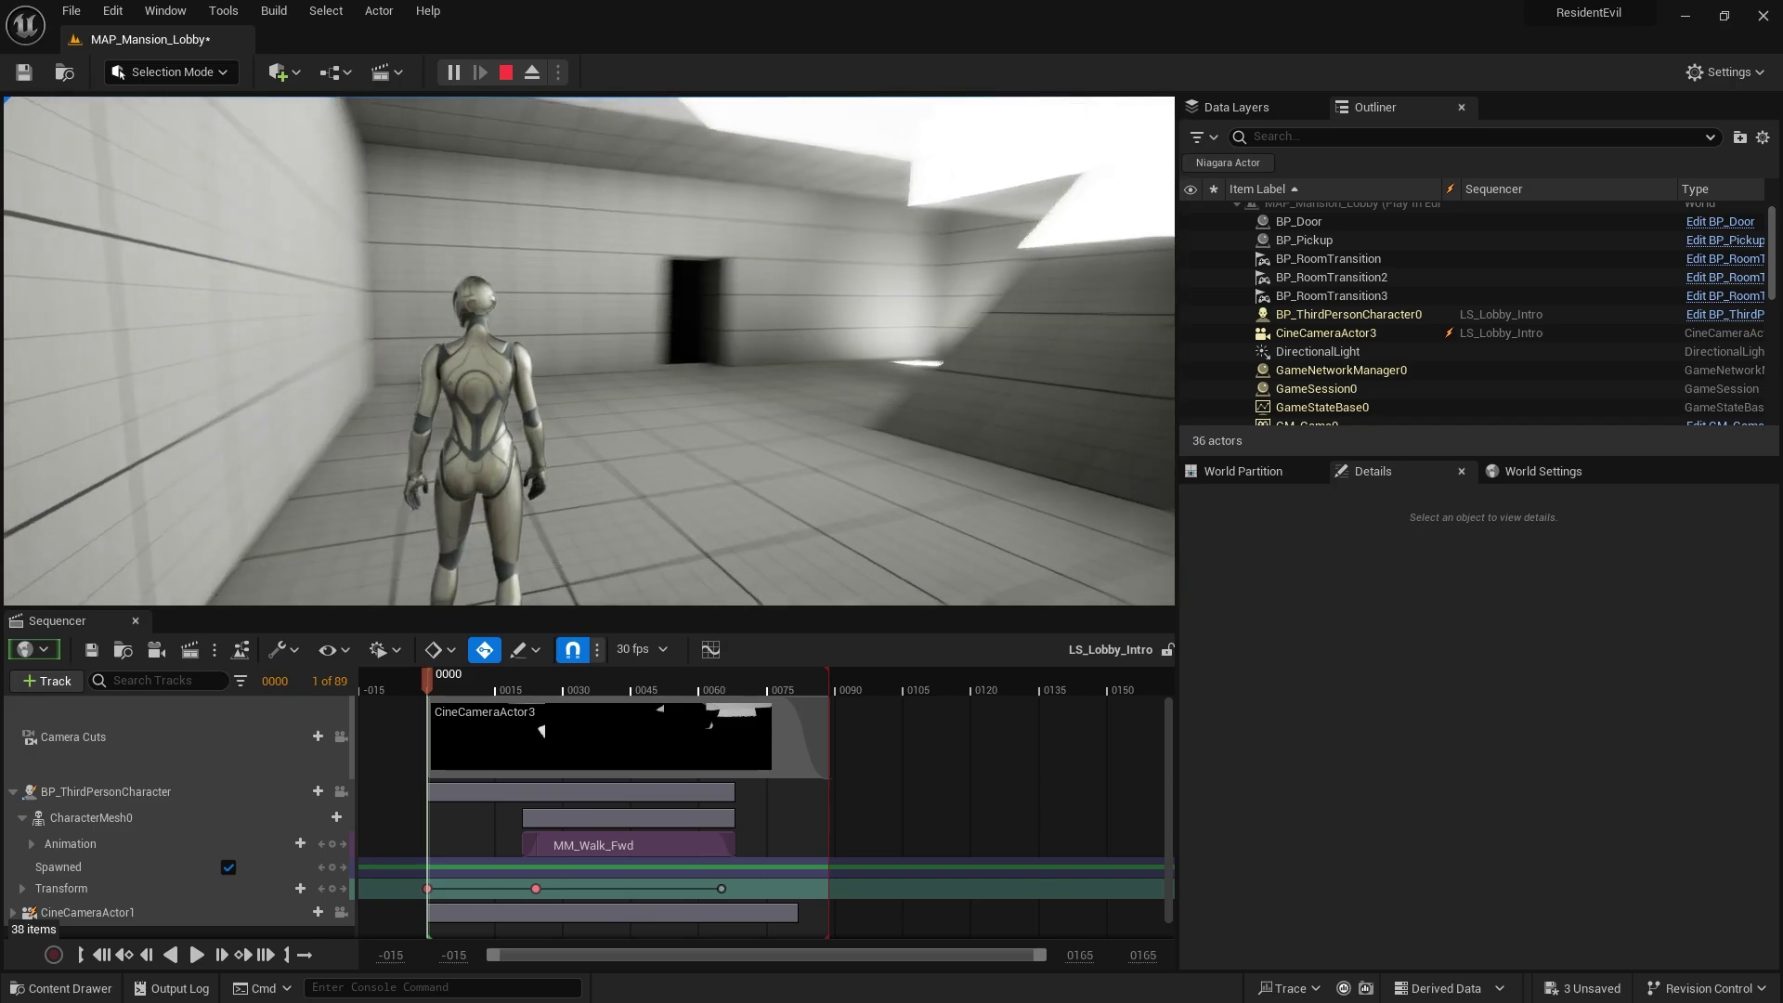
pyautogui.press('w')
pyautogui.press('Escape')
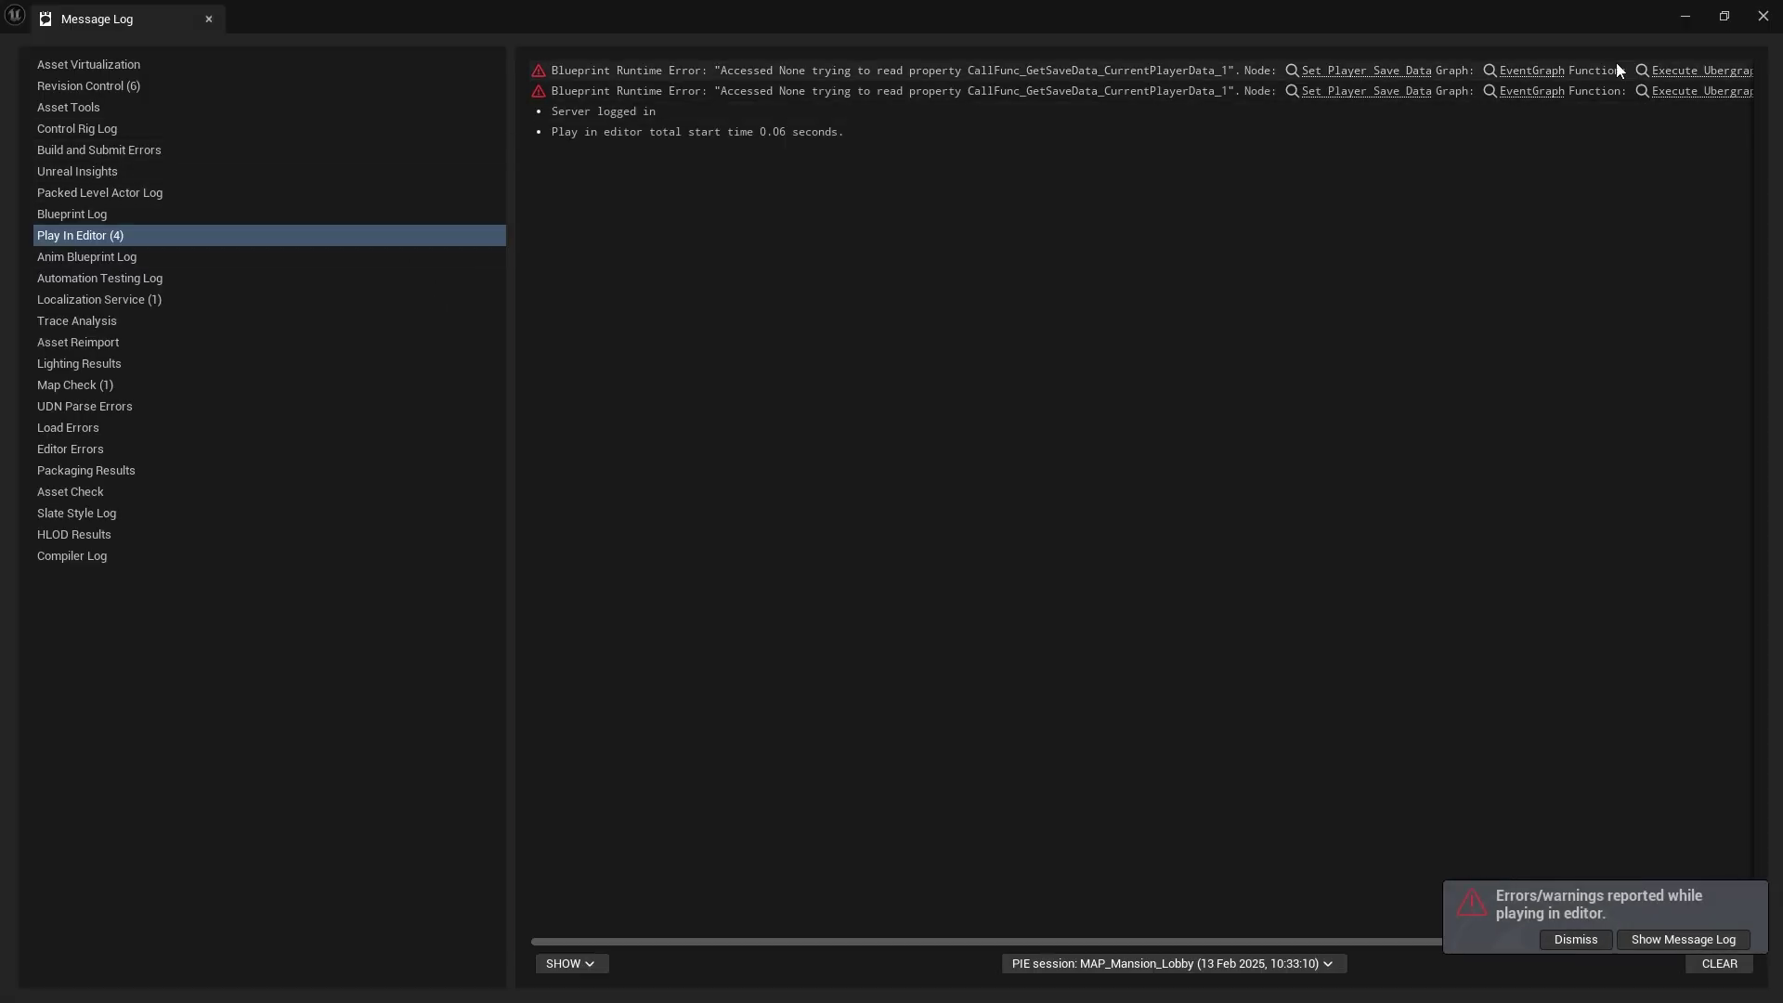
pyautogui.click(1763, 16)
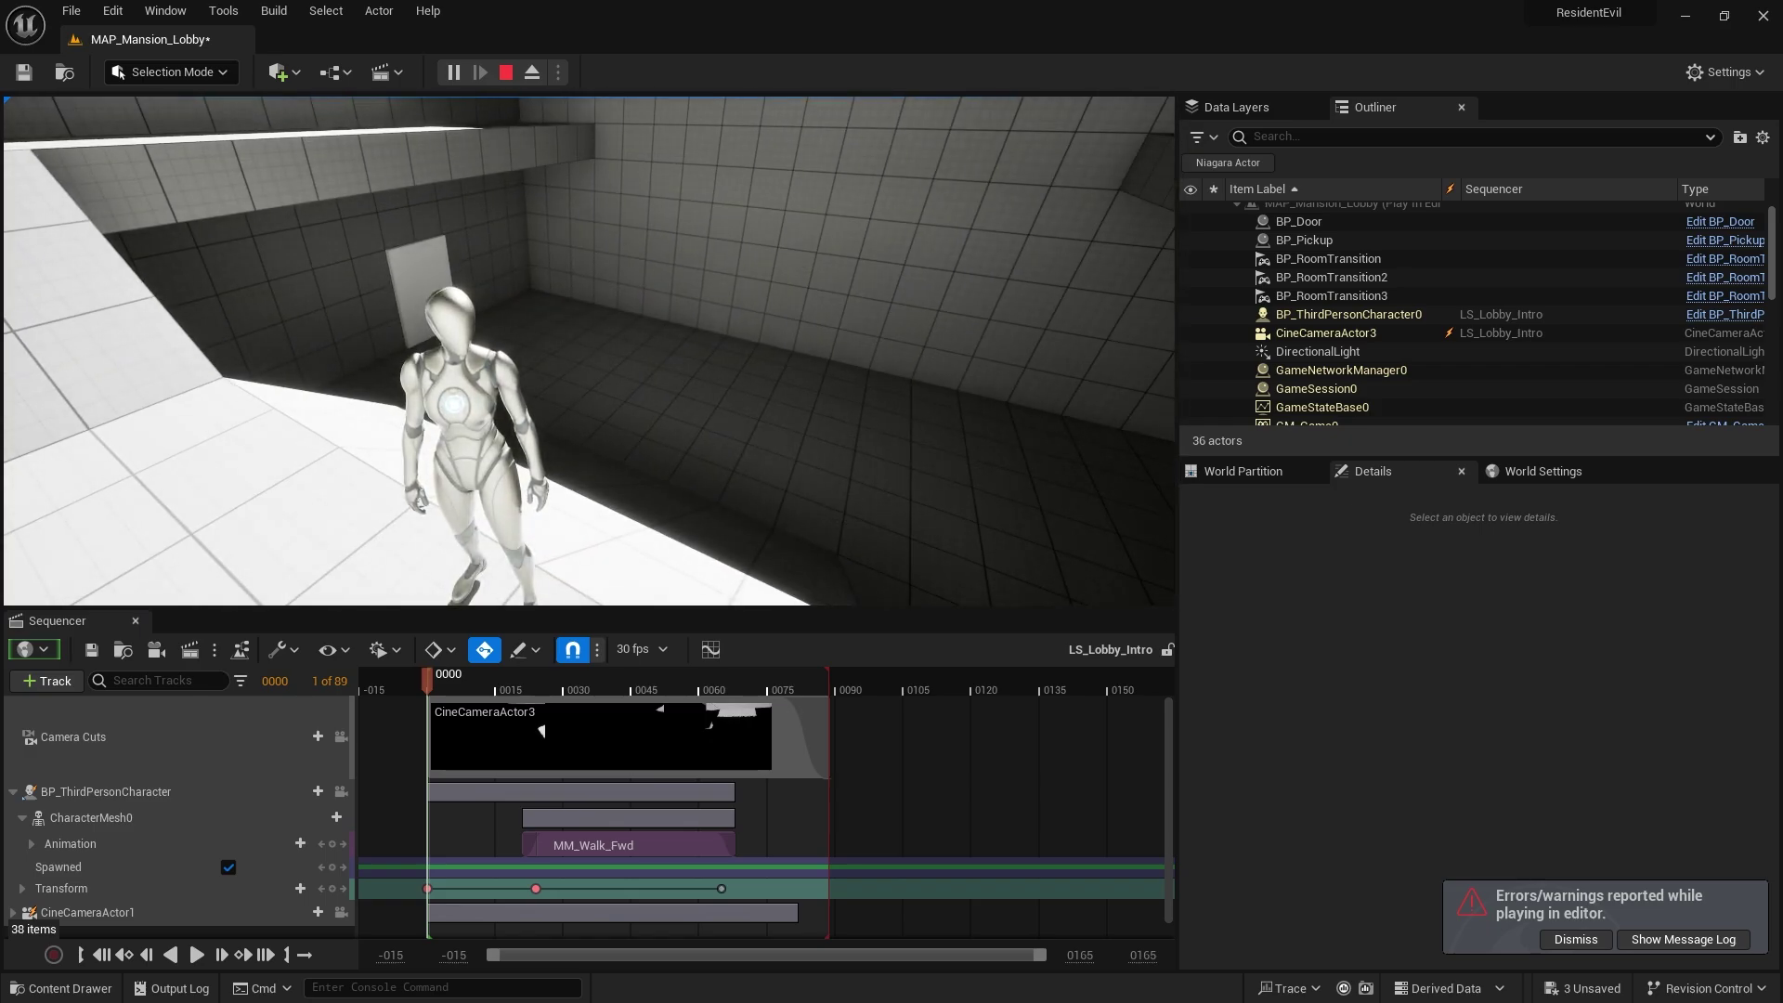
# - Play the level again and run the character around the lobby to check player movement after the intro cutscene
pyautogui.press('w')
pyautogui.press('w')
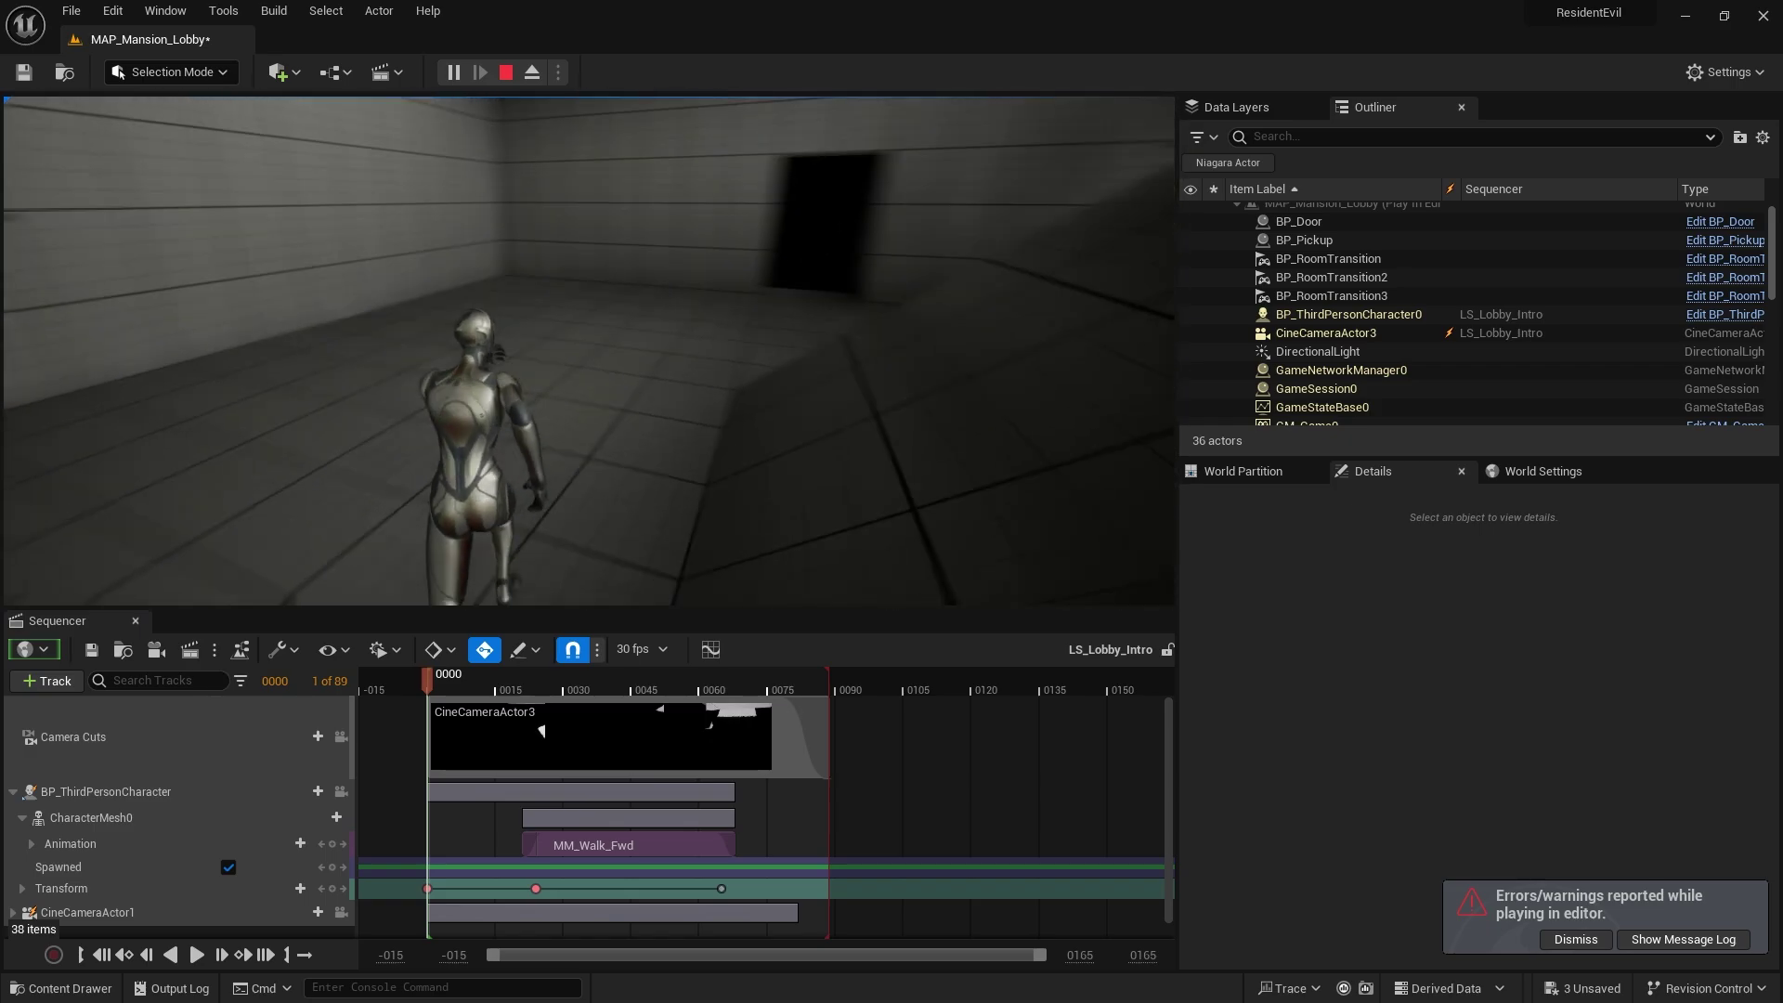
pyautogui.press('w')
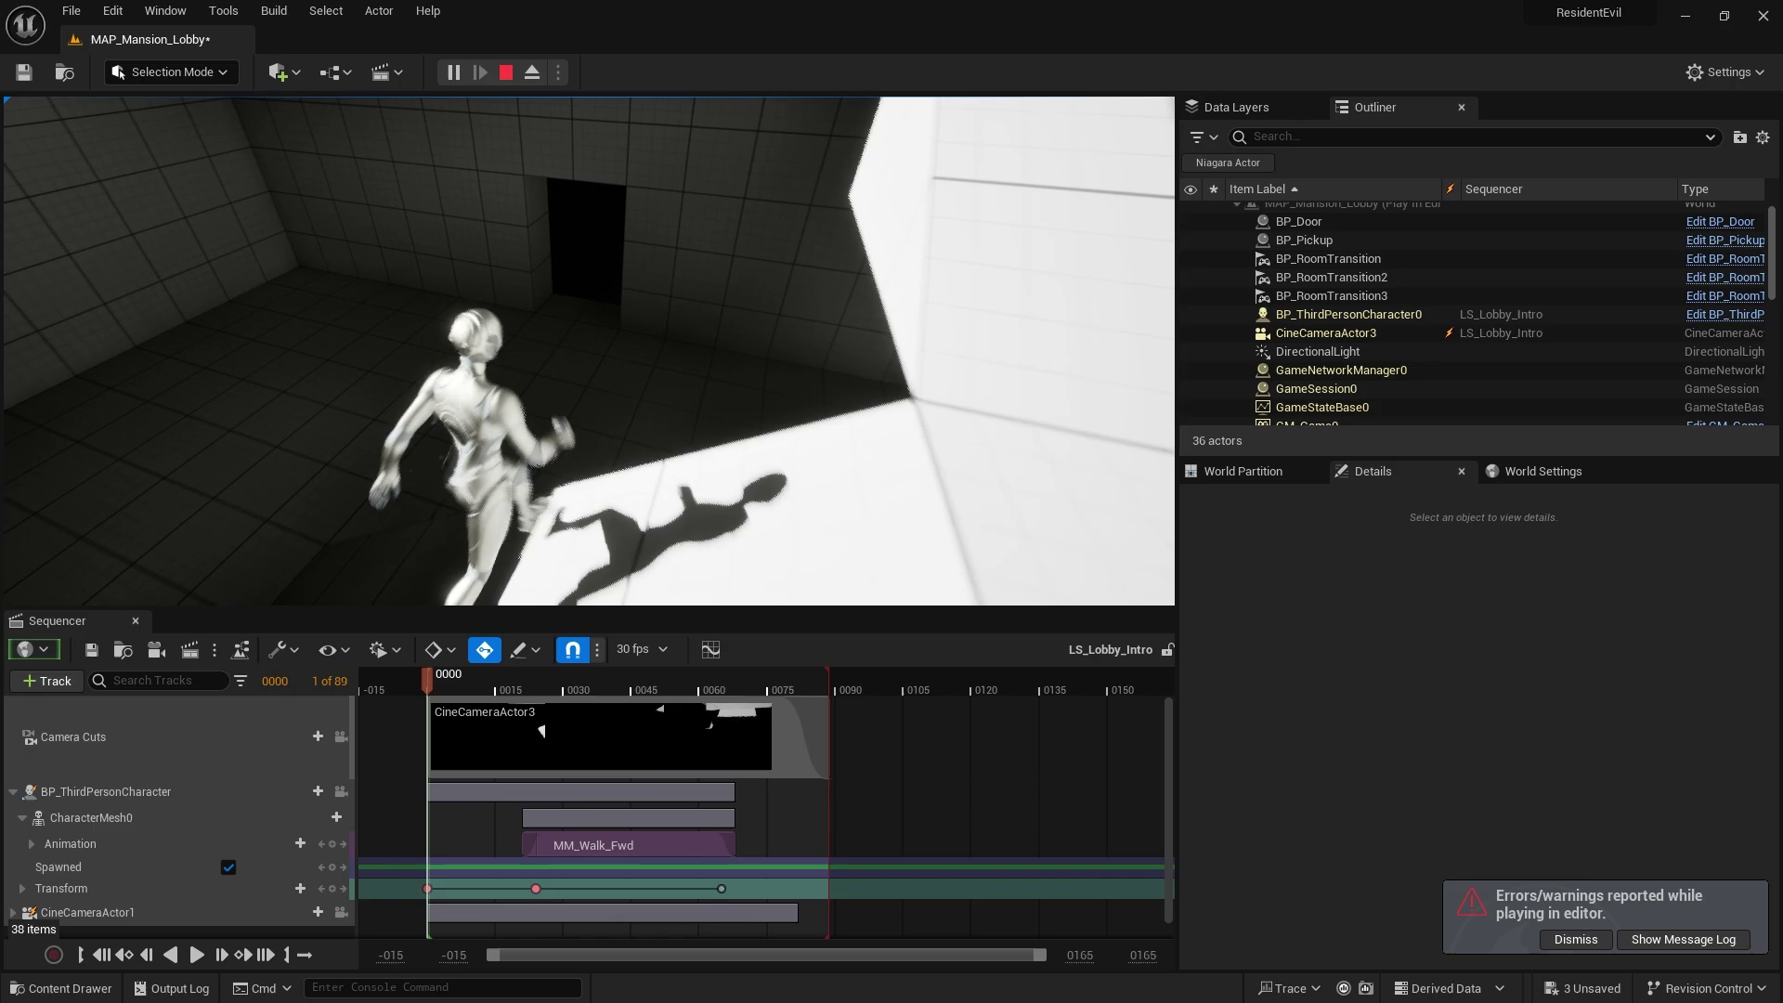
pyautogui.press('w')
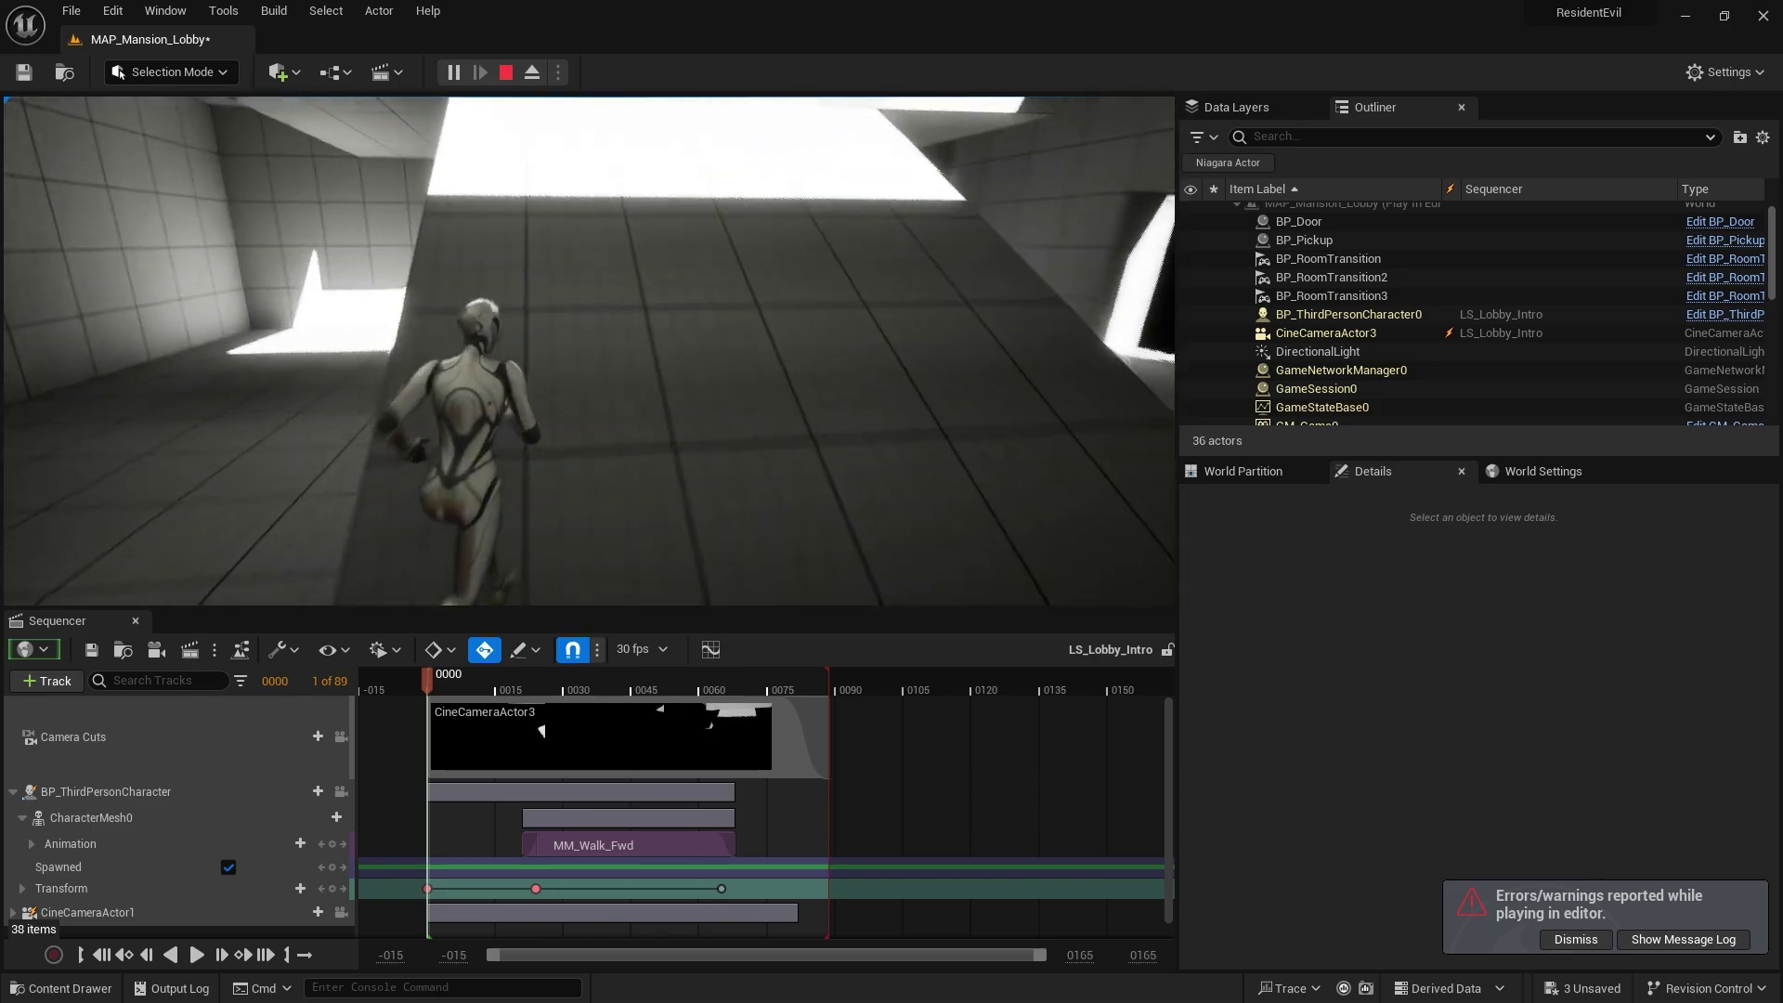
pyautogui.press('w')
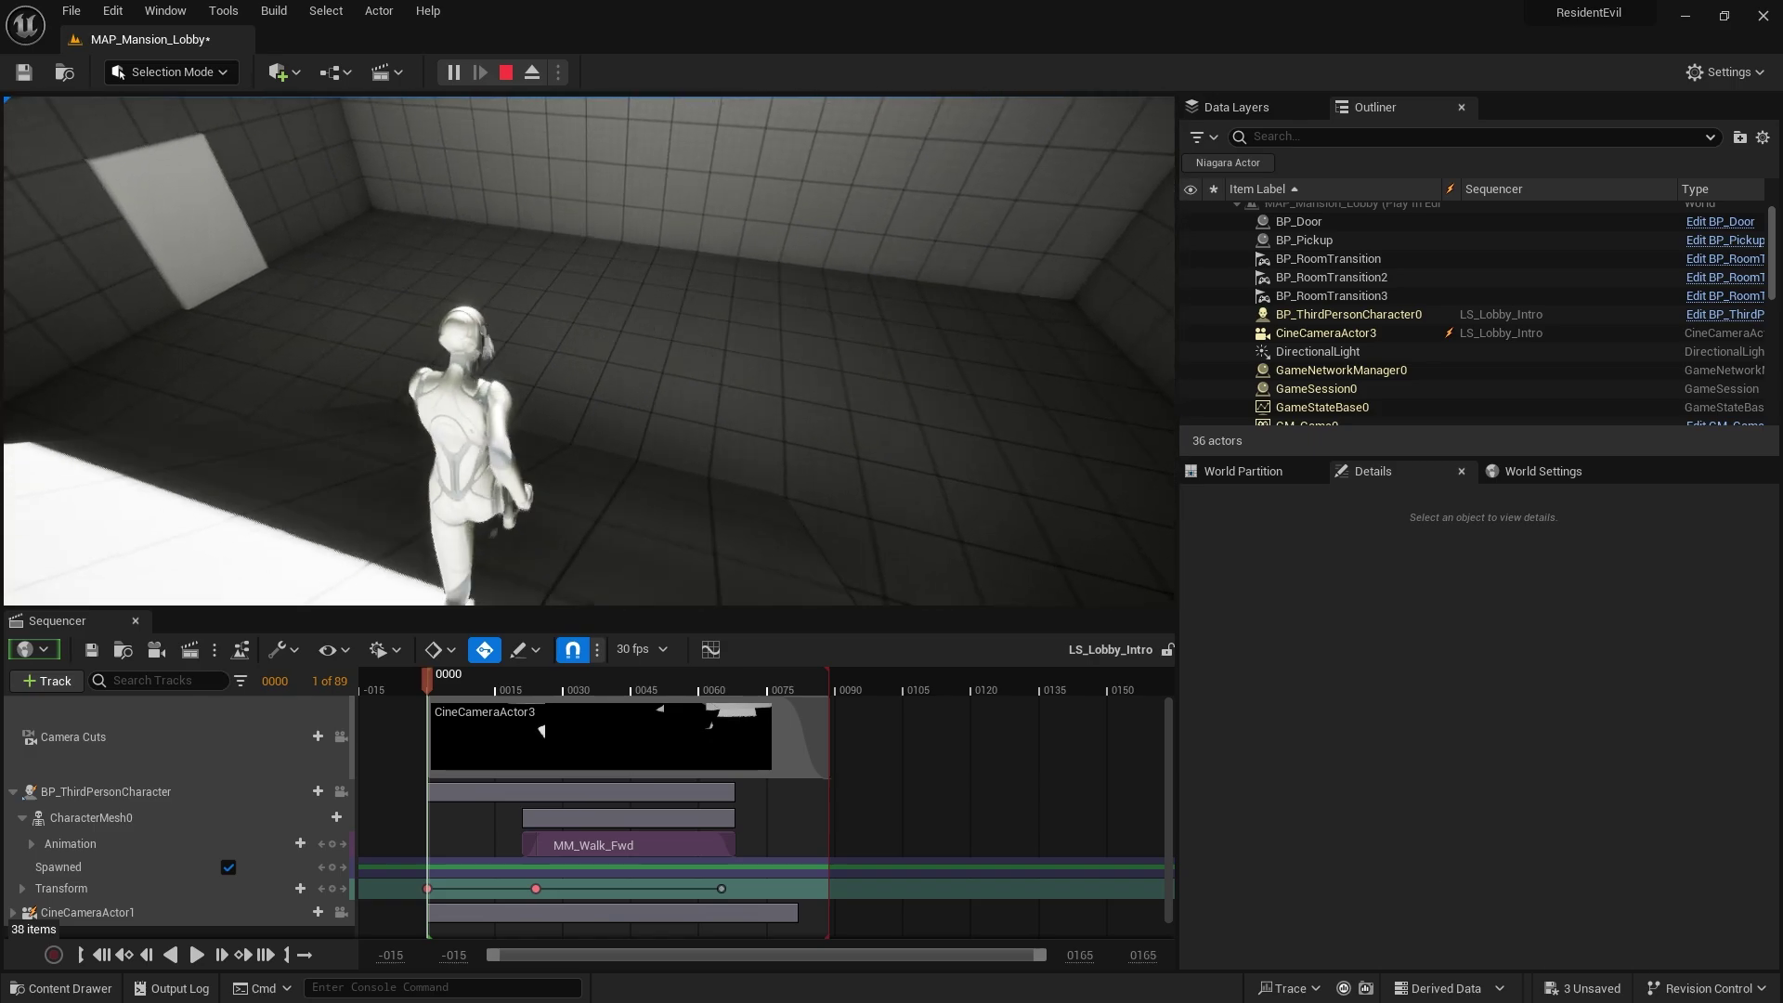